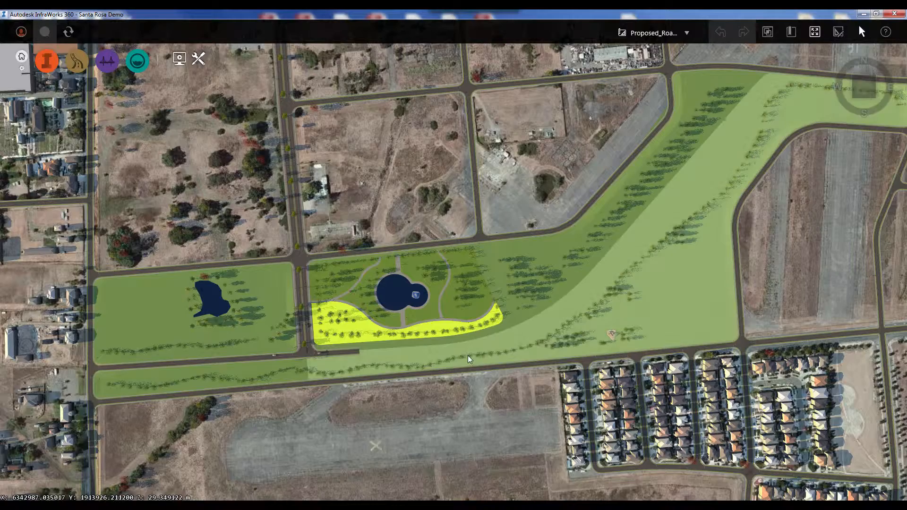
# Step: Draw a local road about 686 m long in the Sidewalk and Greenspace style, from the road stub below the park to the northern road
pyautogui.moveTo(398, 402); pyautogui.dragTo(331, 452, button='middle')
pyautogui.click(77, 61)
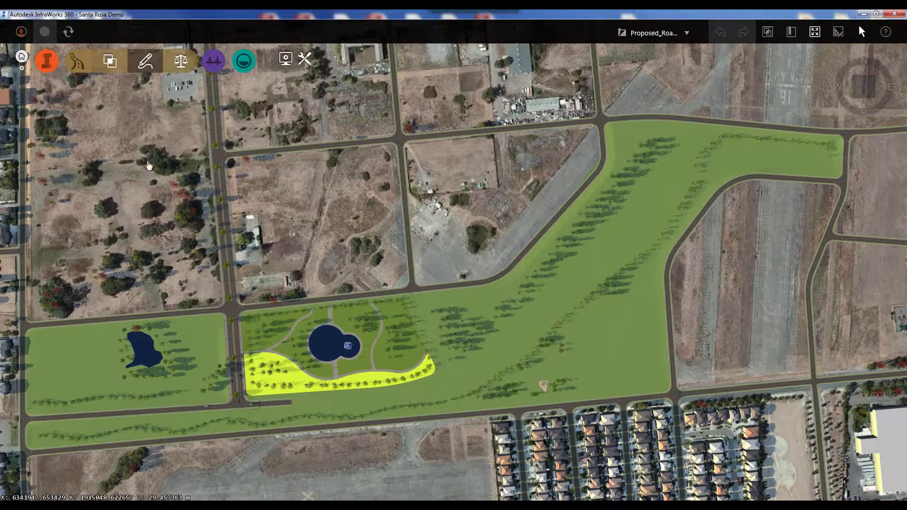
pyautogui.click(145, 61)
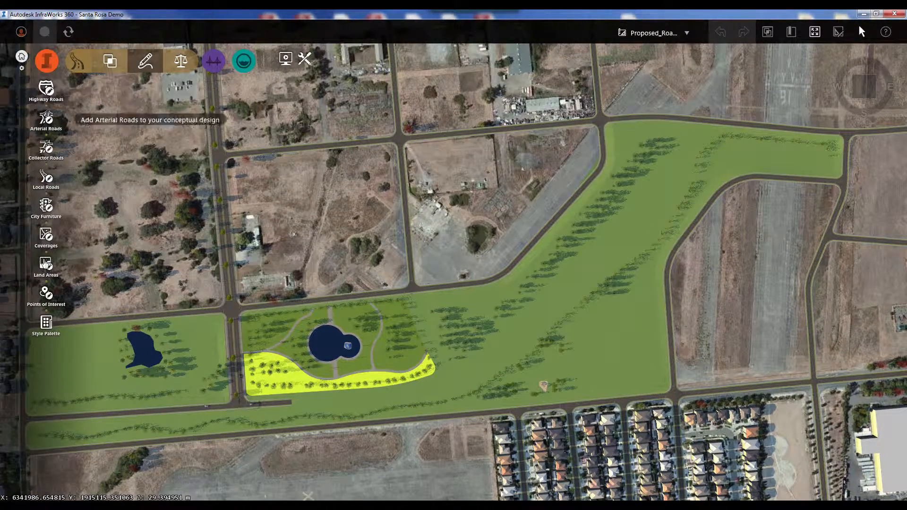
pyautogui.click(46, 179)
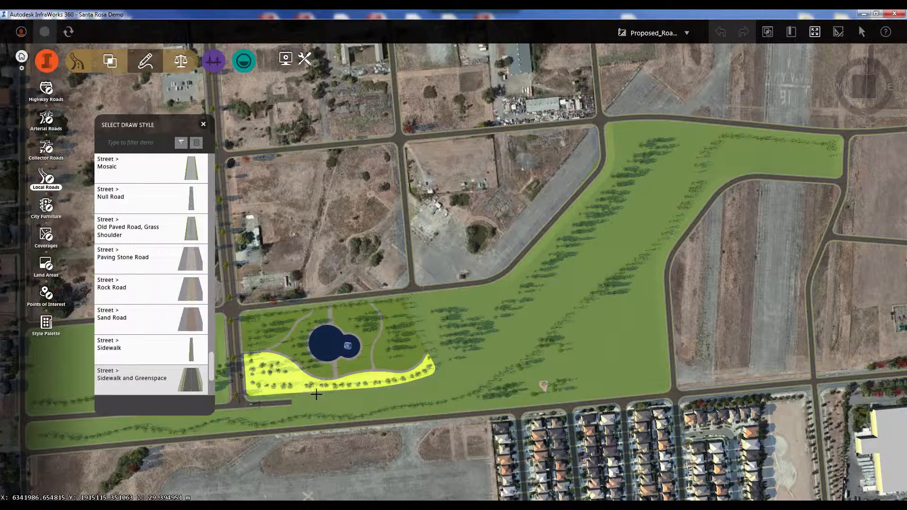
pyautogui.click(178, 385)
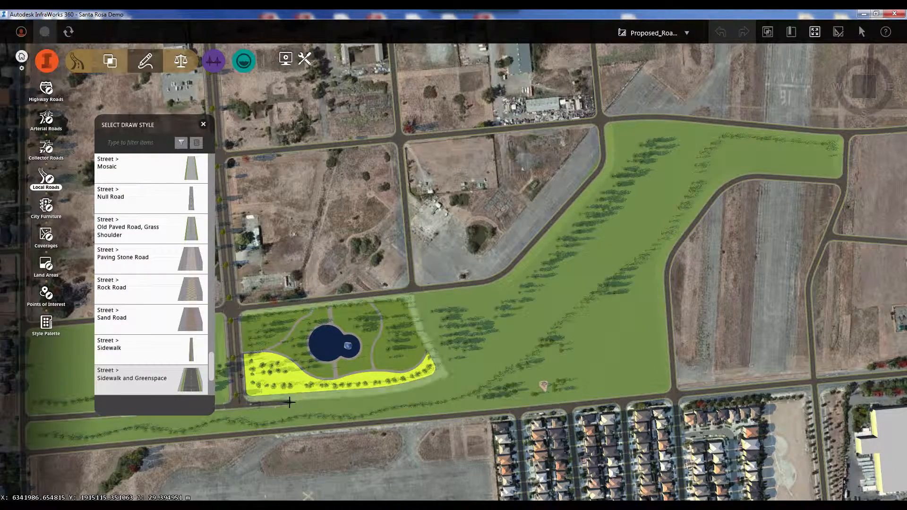
pyautogui.click(290, 402)
pyautogui.click(443, 380)
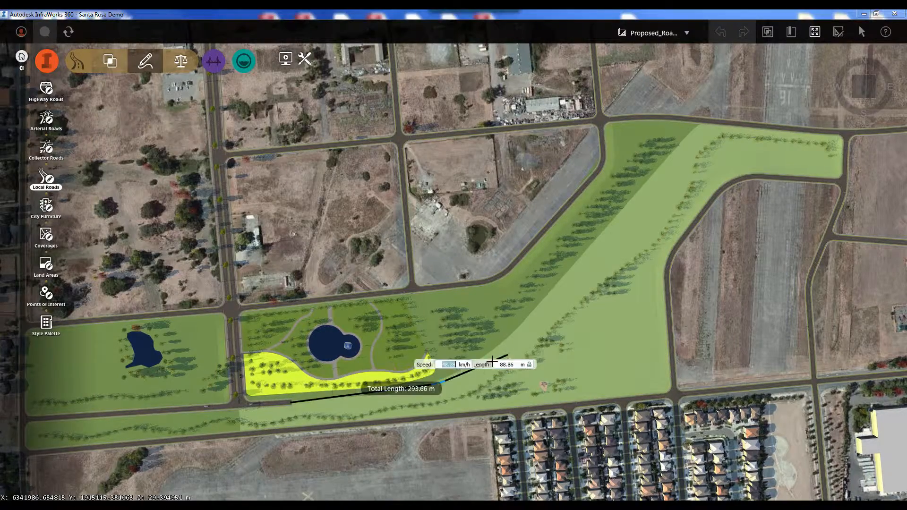
pyautogui.click(553, 297)
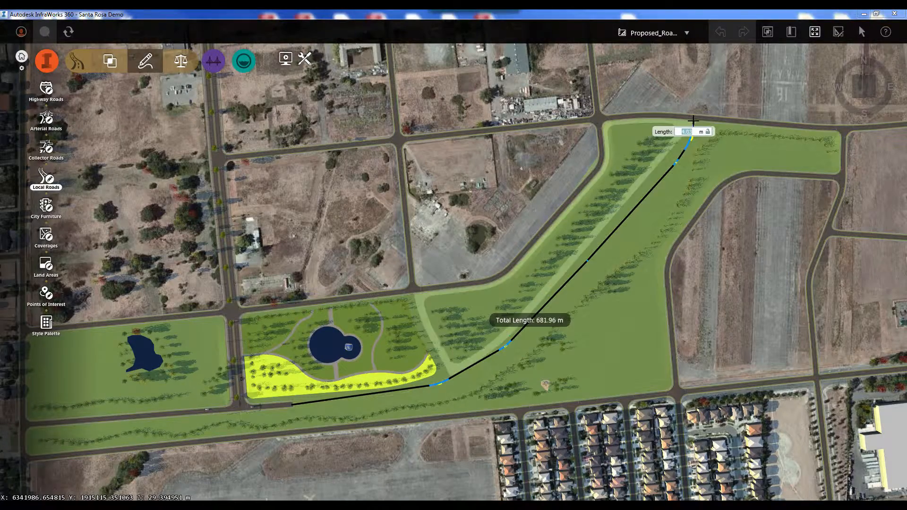
pyautogui.scroll(5, 691, 126)
pyautogui.doubleClick(692, 126)
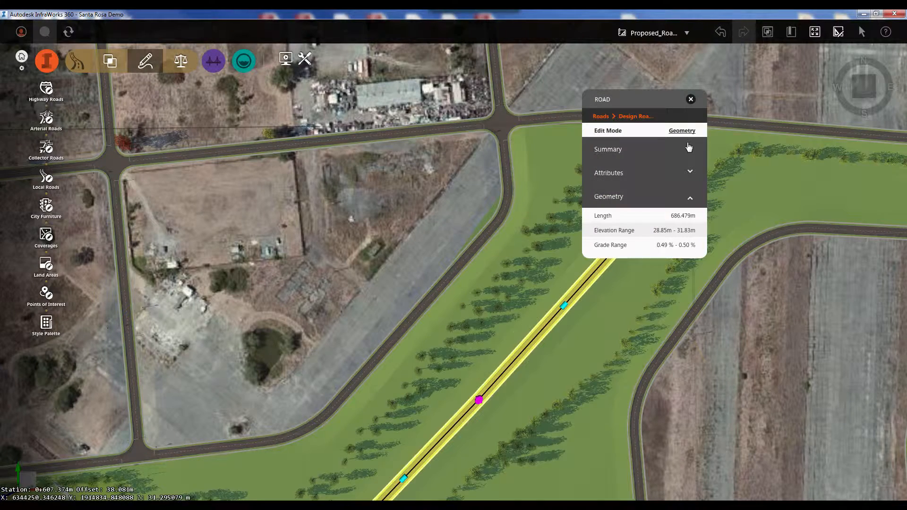
pyautogui.click(691, 100)
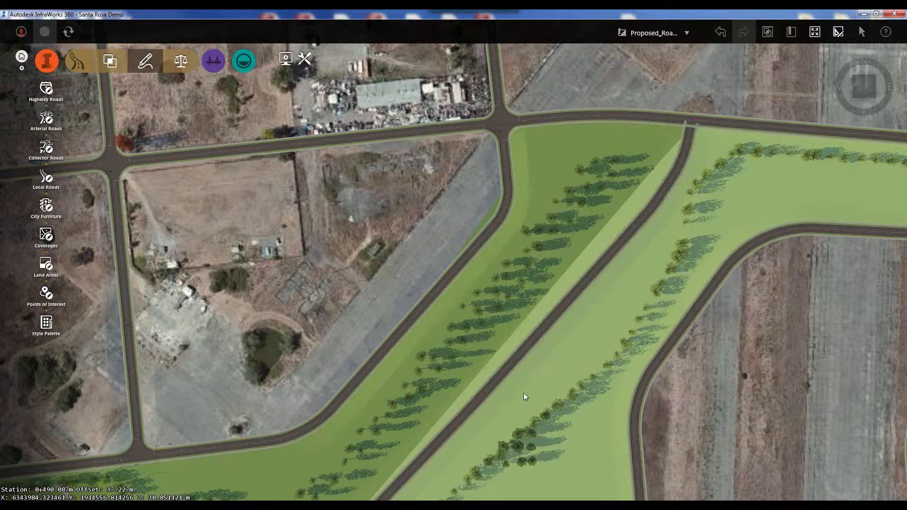
# Step: Move the new road's northern endpoint onto the crossing road's centreline to form an intersection
pyautogui.scroll(5, 648, 195)
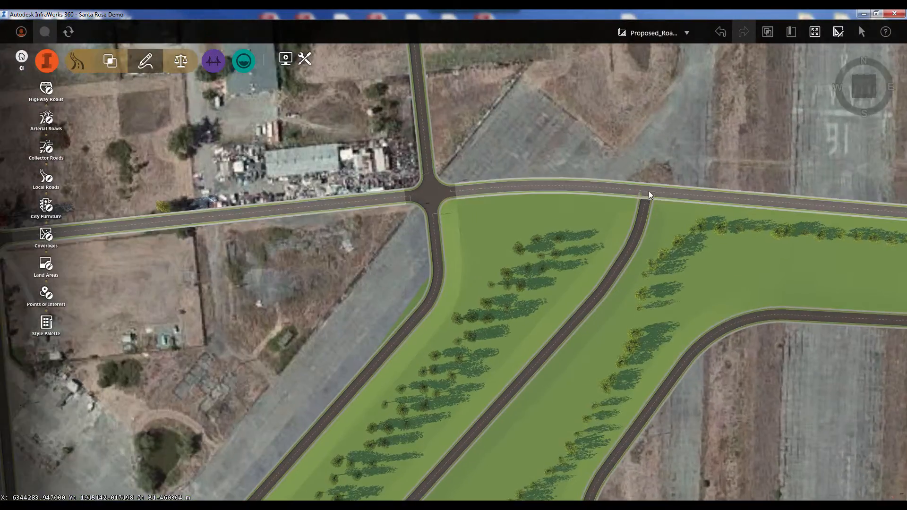
pyautogui.scroll(4, 652, 191)
pyautogui.click(621, 212)
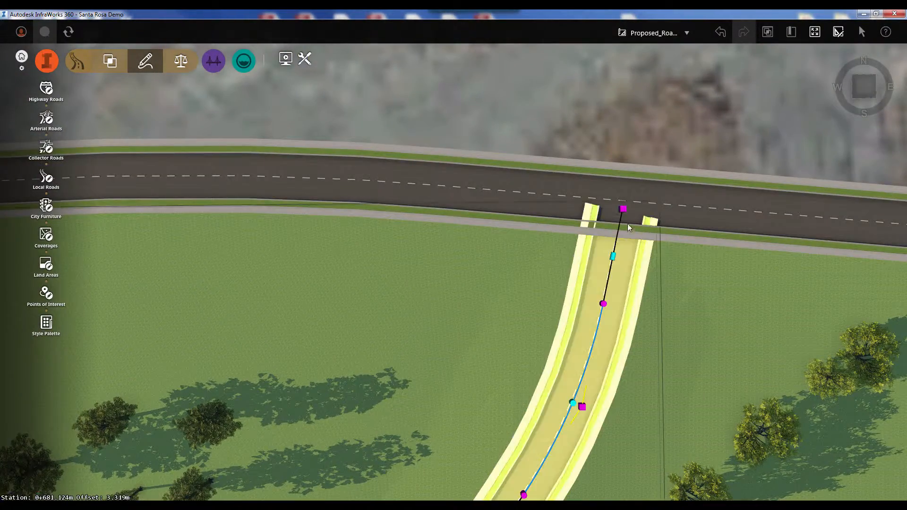
pyautogui.moveTo(660, 105); pyautogui.dragTo(778, 122)
pyautogui.moveTo(622, 210); pyautogui.dragTo(626, 201)
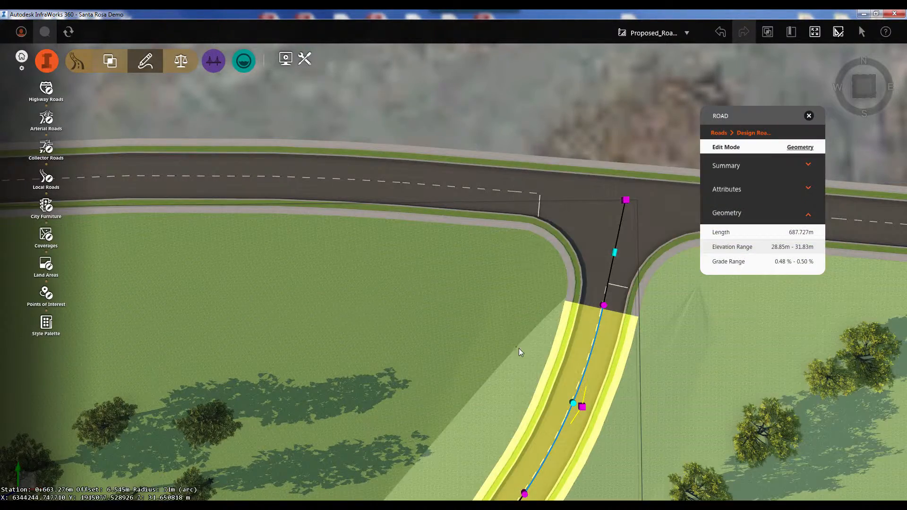
# Step: Open the new road's profile view and add a PVI between stations 0+200 and 0+300
pyautogui.scroll(-4, 515, 340)
pyautogui.scroll(-5, 505, 331)
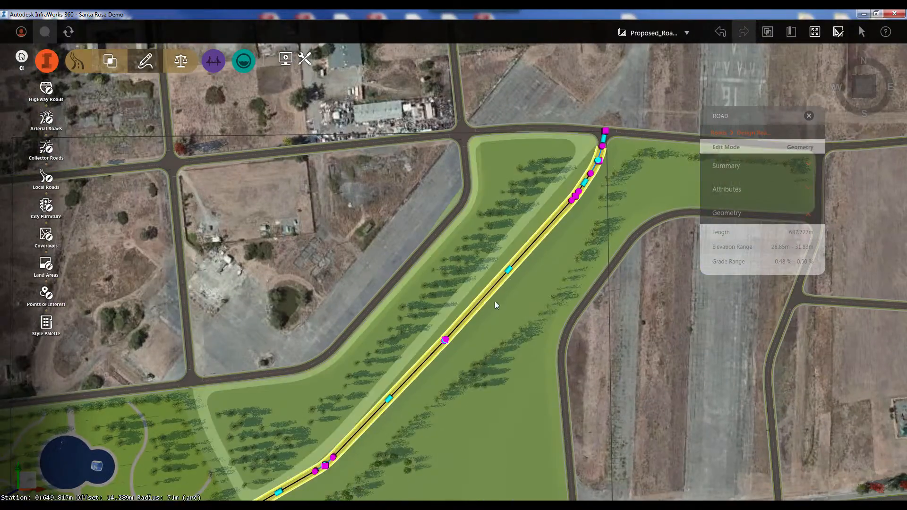
pyautogui.moveTo(496, 306); pyautogui.dragTo(634, 169, button='middle')
pyautogui.keyDown('shift'); pyautogui.moveTo(382, 385); pyautogui.dragTo(481, 281, button='middle'); pyautogui.keyUp('shift')
pyautogui.scroll(6, 491, 287)
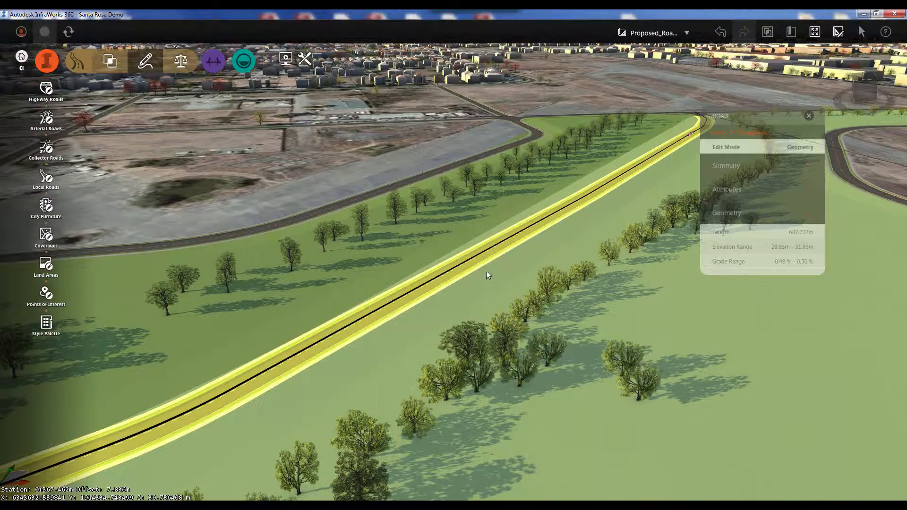
pyautogui.scroll(-1, 487, 272)
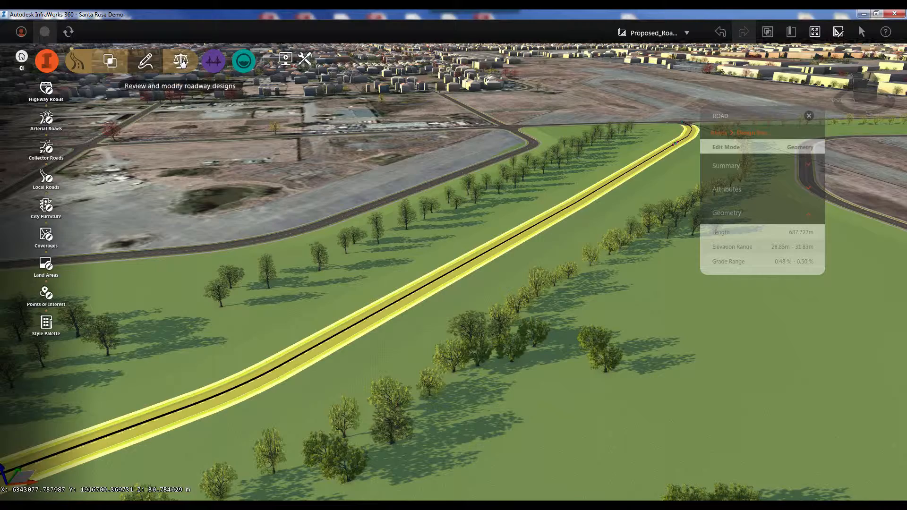
pyautogui.click(180, 61)
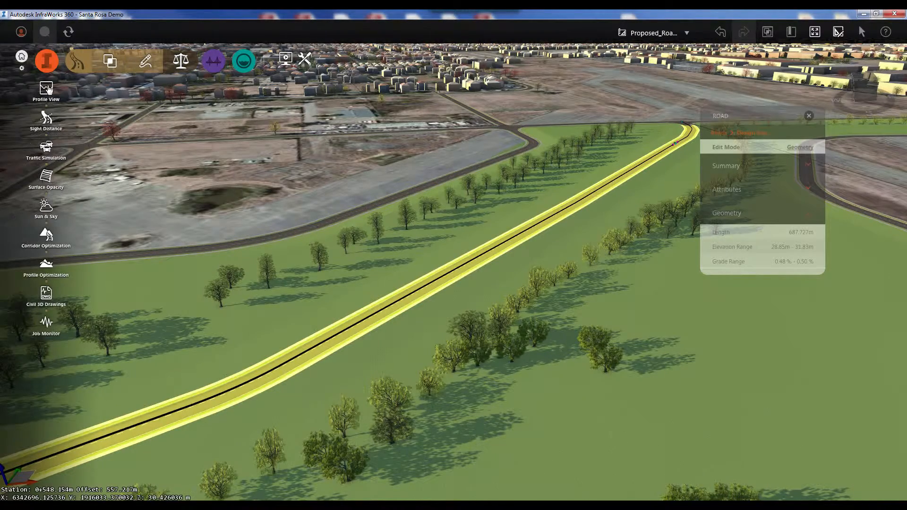
pyautogui.click(46, 88)
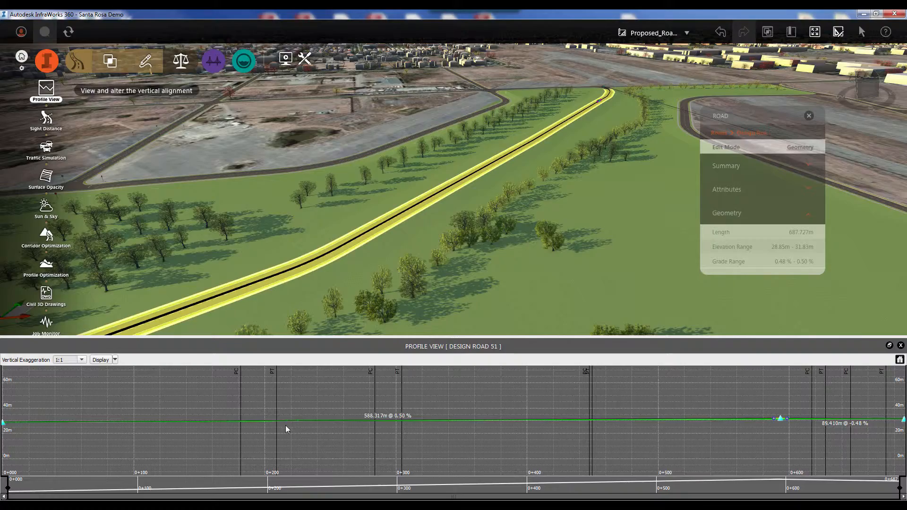
pyautogui.rightClick(343, 422)
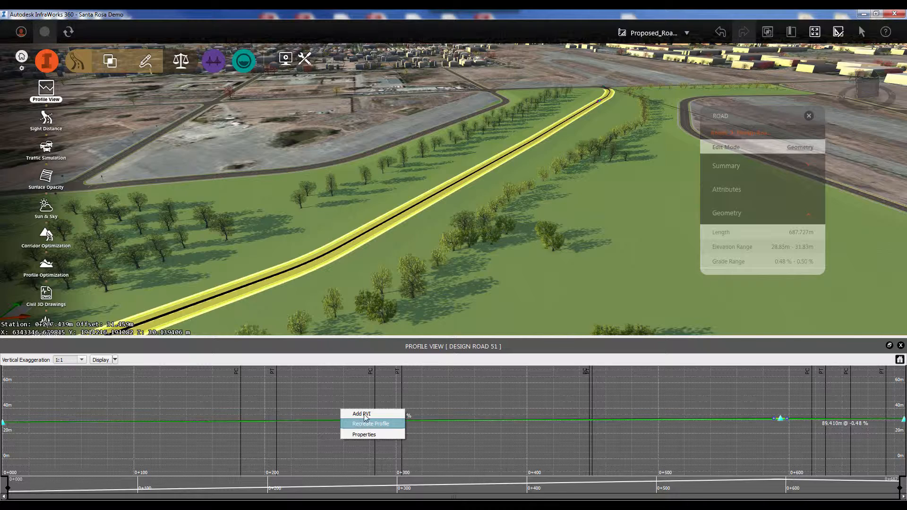
pyautogui.click(364, 415)
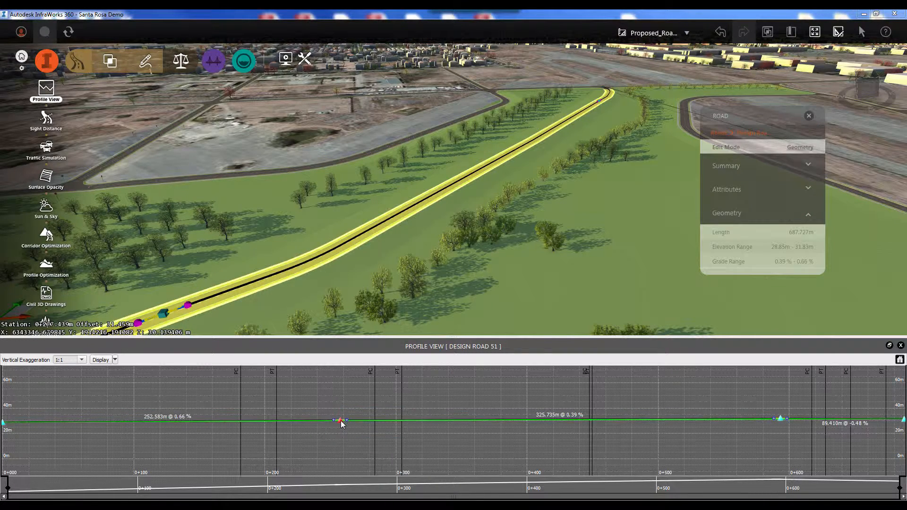
# Step: Lower the added PVI to about 23.82 at station 0+246, raise the far PVI to about 37.62, and close the profile view
pyautogui.moveTo(342, 422); pyautogui.dragTo(327, 432)
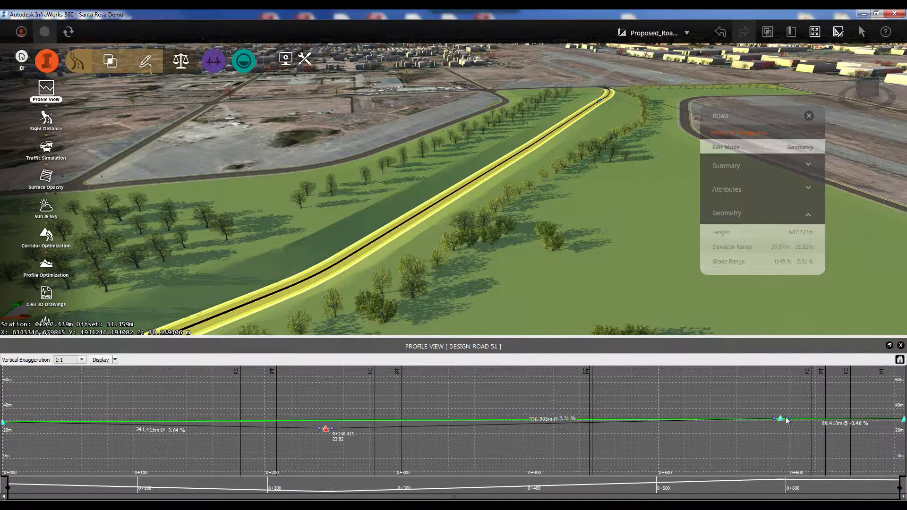
pyautogui.moveTo(781, 420); pyautogui.dragTo(781, 413)
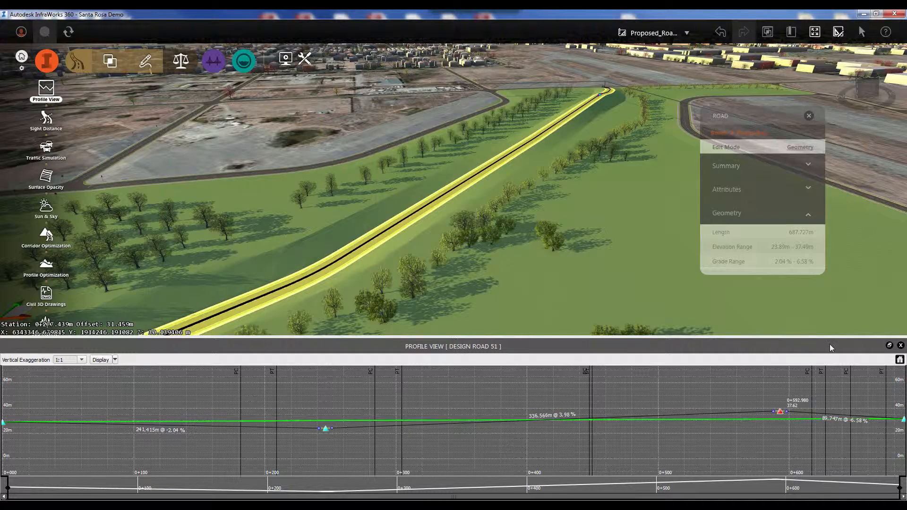
pyautogui.click(900, 346)
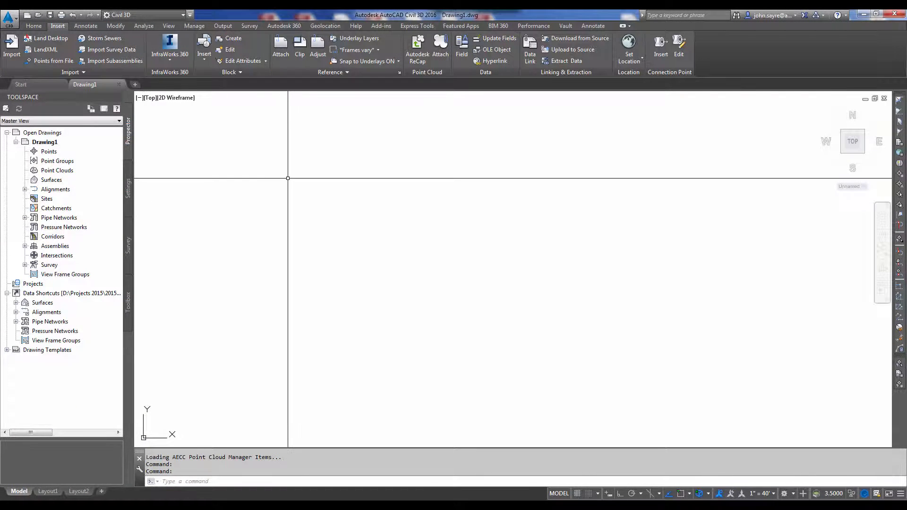
# Step: In AutoCAD Civil 3D, choose Santa Rosa Demo as the InfraWorks 360 model to open and set the drawing's coordinate system to CA83-IIF
pyautogui.click(169, 59)
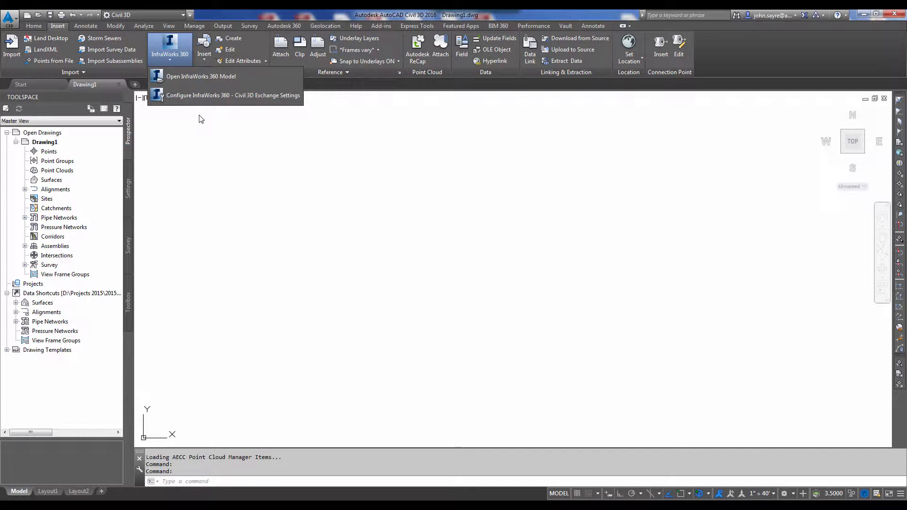
pyautogui.click(207, 77)
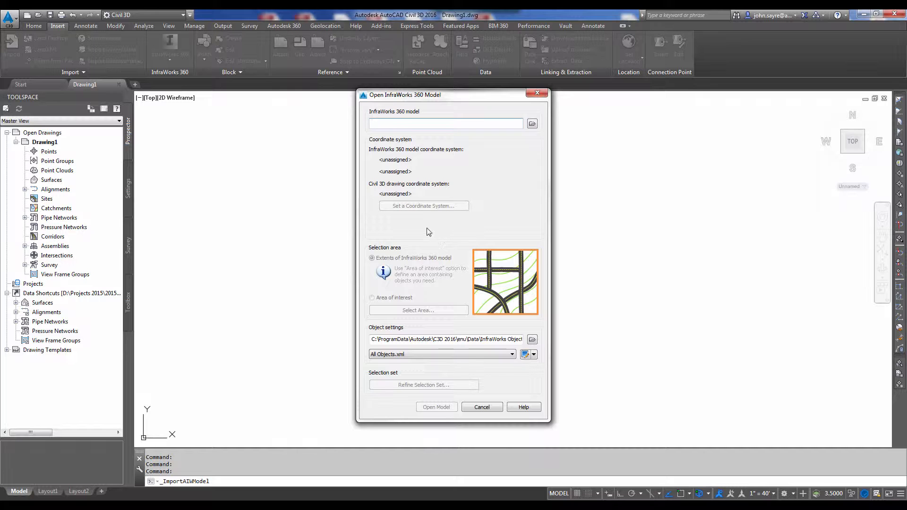
pyautogui.click(532, 124)
pyautogui.click(397, 209)
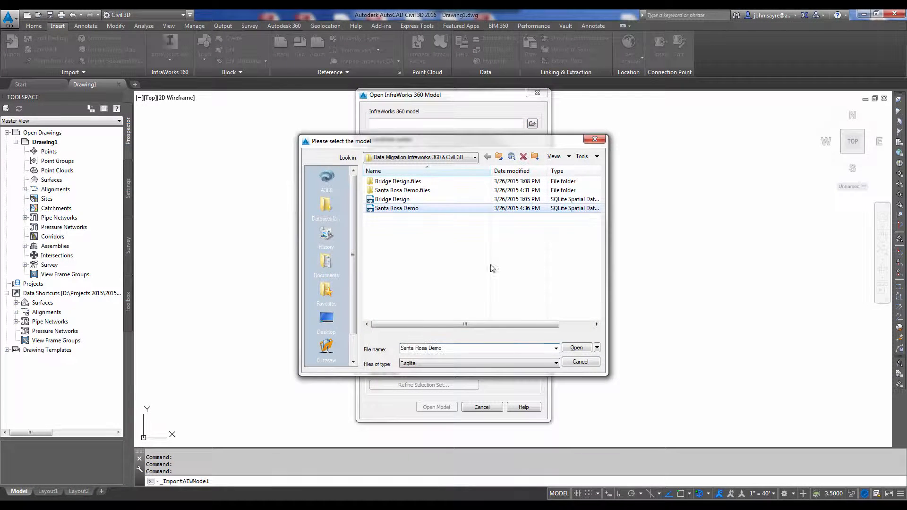
pyautogui.click(577, 348)
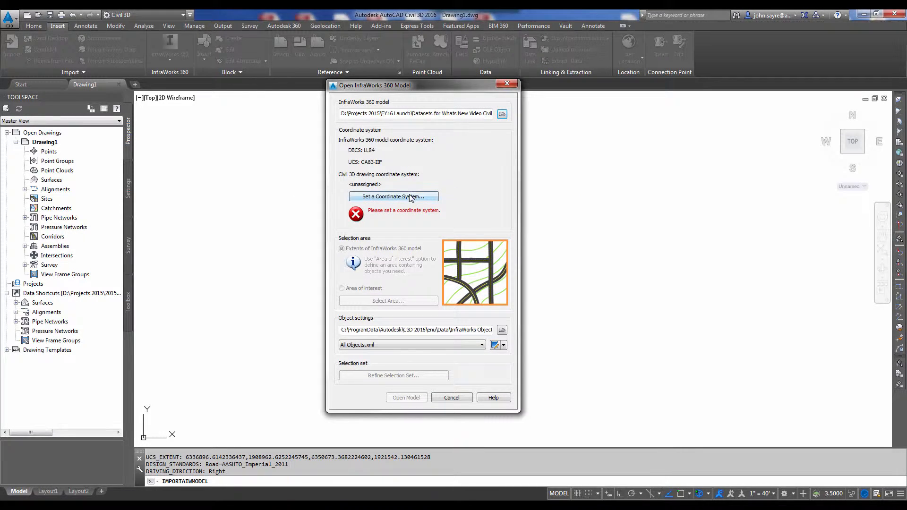
pyautogui.click(411, 198)
pyautogui.click(392, 274)
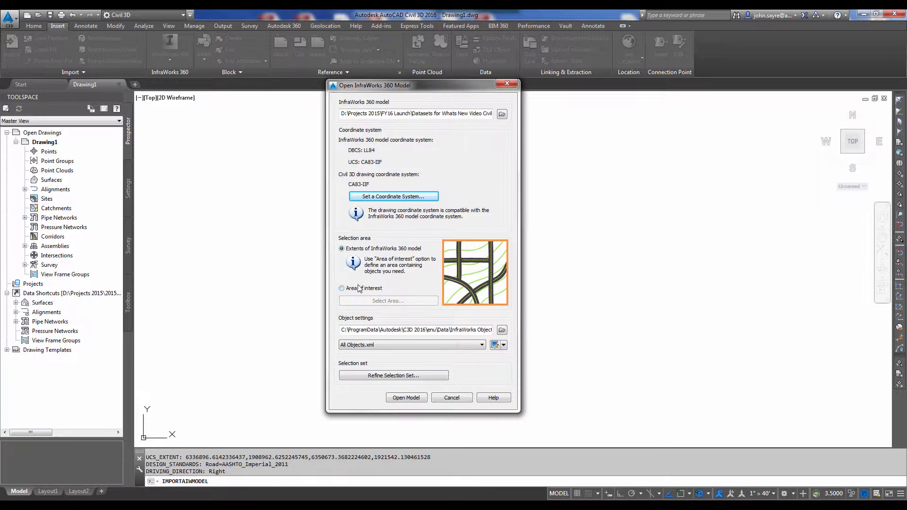
# Step: Limit the import to an area of interest, with a rectangular window around the old airfield site on the aerial map
pyautogui.click(342, 289)
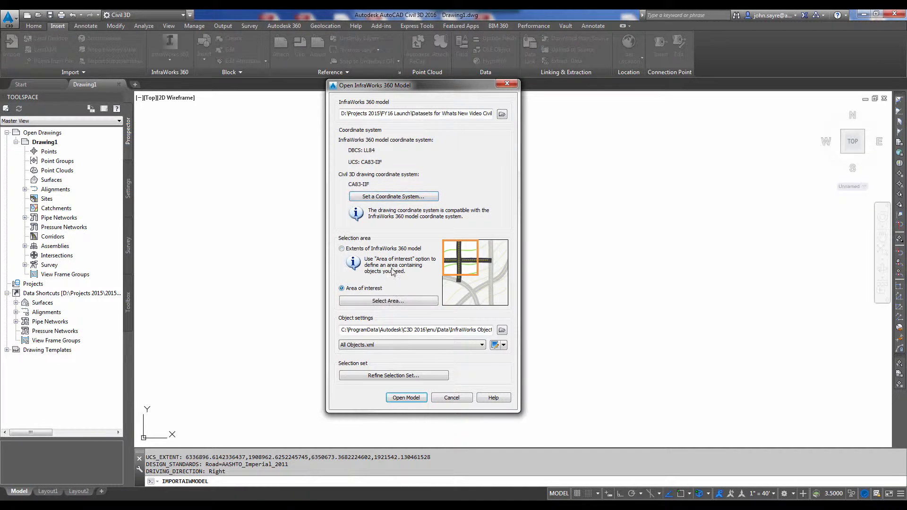
pyautogui.click(395, 301)
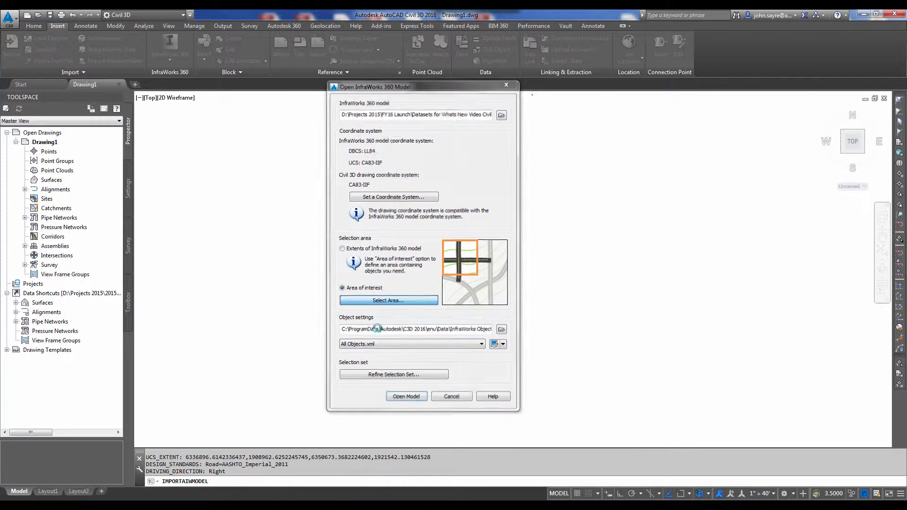
pyautogui.click(473, 290)
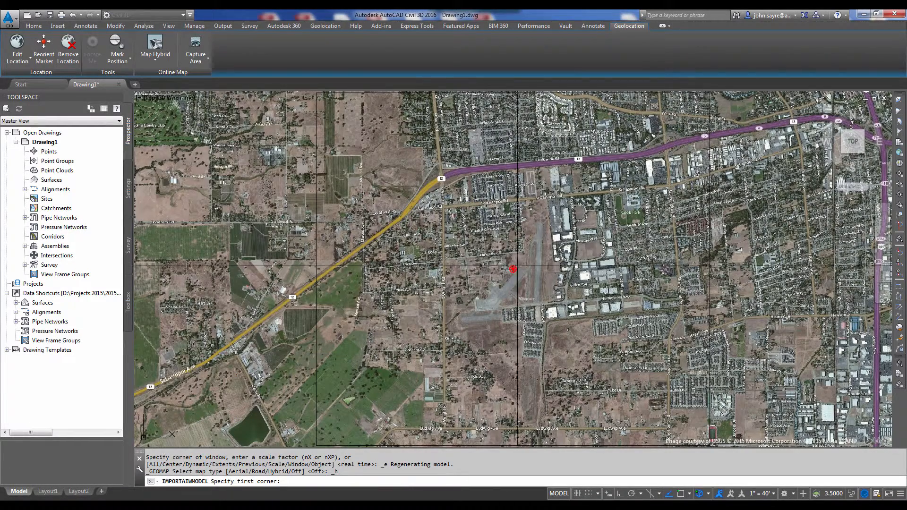
pyautogui.click(444, 334)
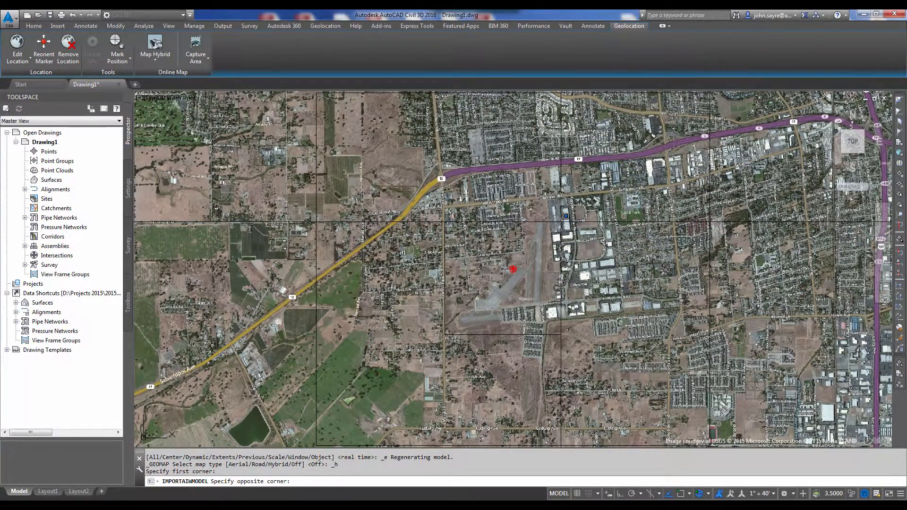
pyautogui.click(563, 226)
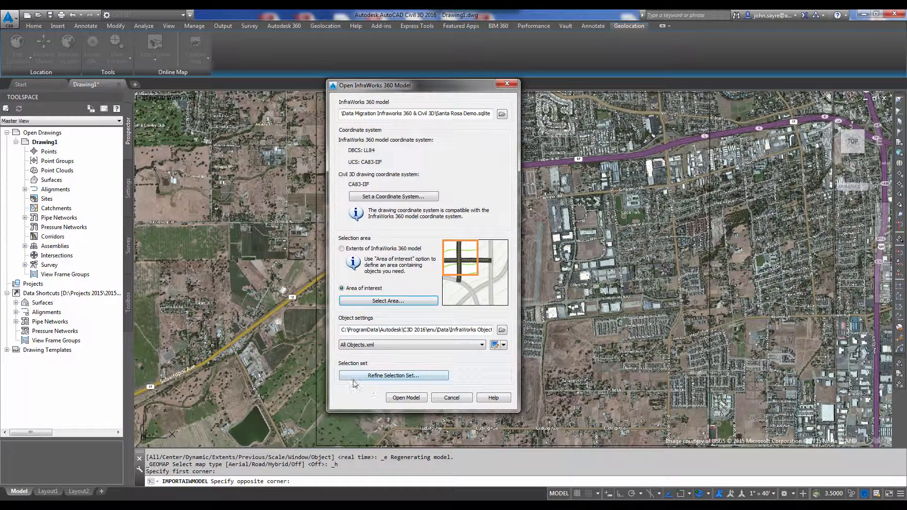
# Step: Refine the import's selection set to exclude all planning roads and keep only road 51 among the design roads
pyautogui.click(396, 376)
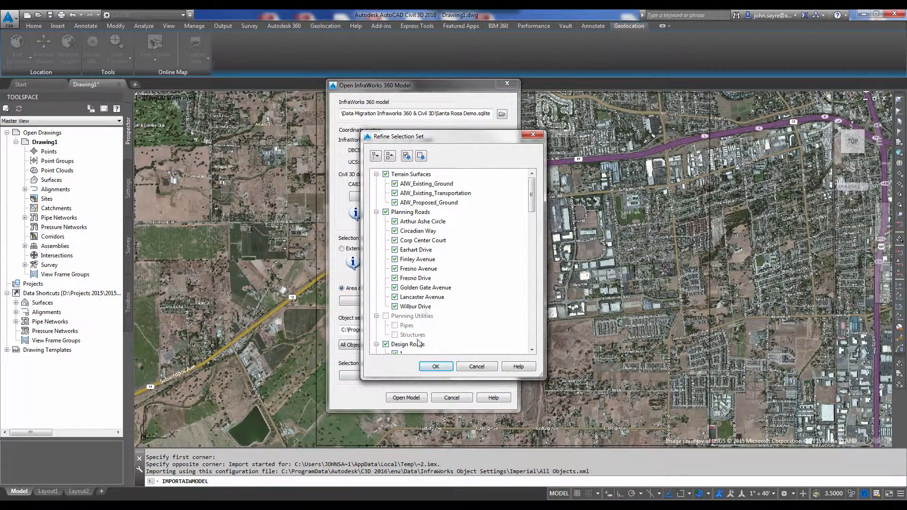
pyautogui.scroll(-3, 532, 210)
pyautogui.scroll(3, 527, 201)
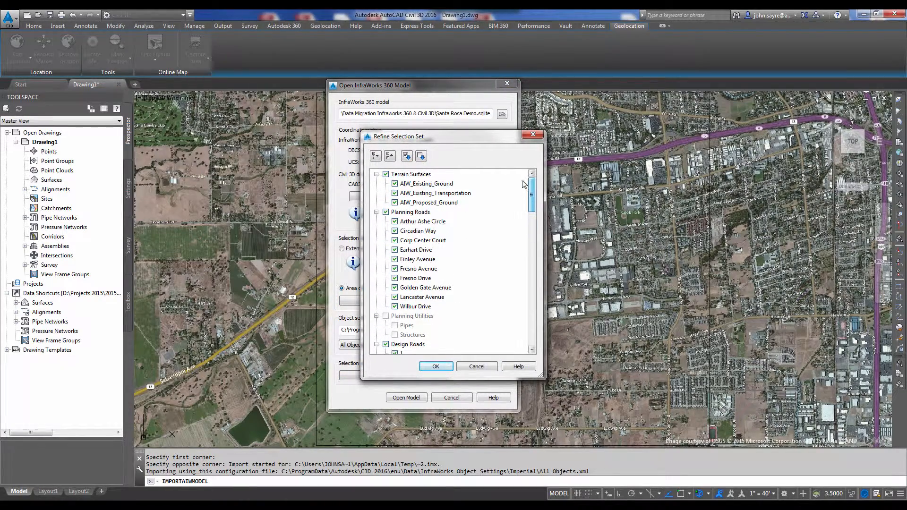
pyautogui.moveTo(532, 196)
pyautogui.mouseDown()
pyautogui.moveTo(539, 308)
pyautogui.moveTo(530, 188)
pyautogui.mouseUp()
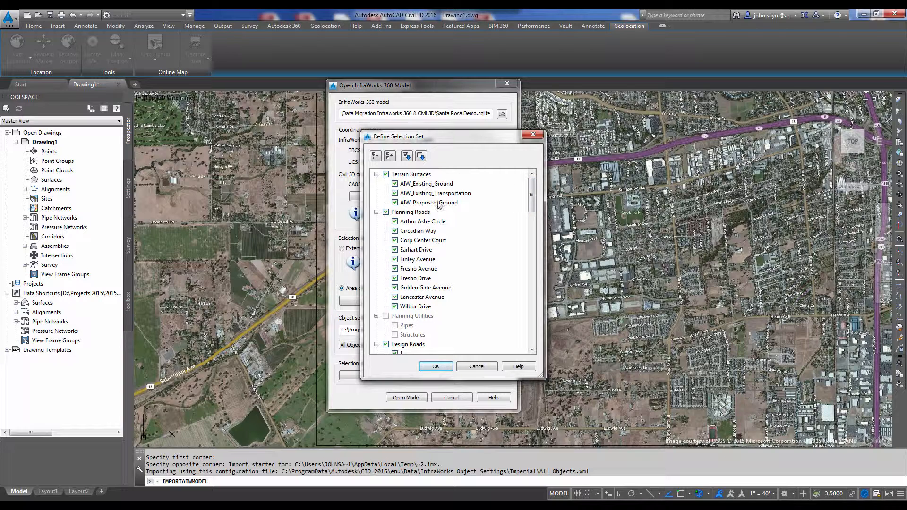
pyautogui.click(386, 212)
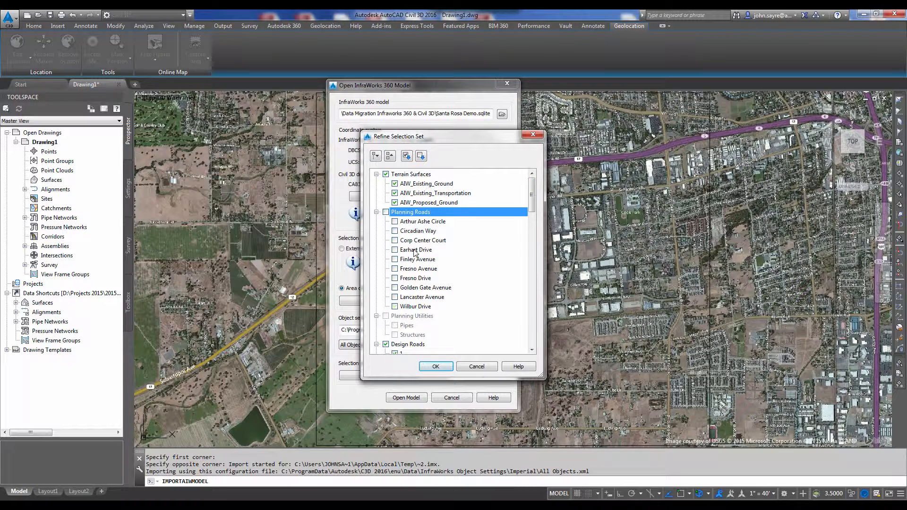
pyautogui.scroll(-5, 453, 222)
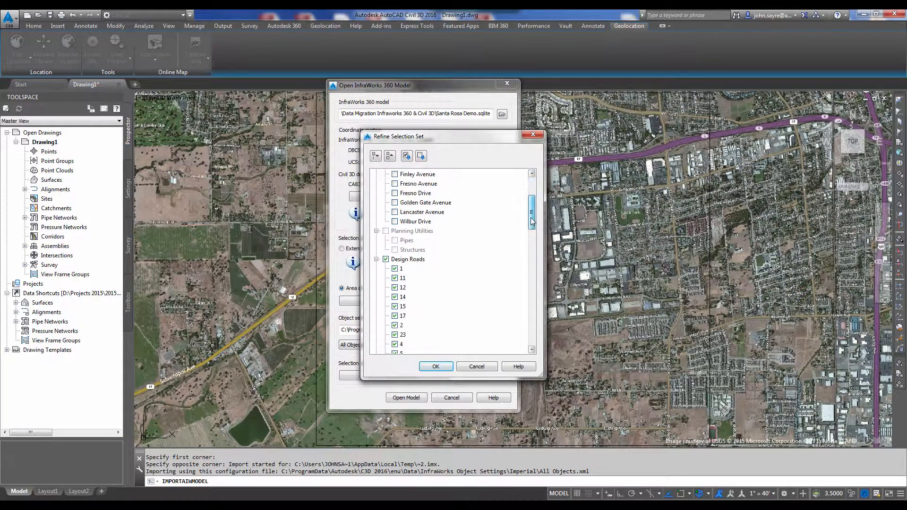
pyautogui.click(386, 193)
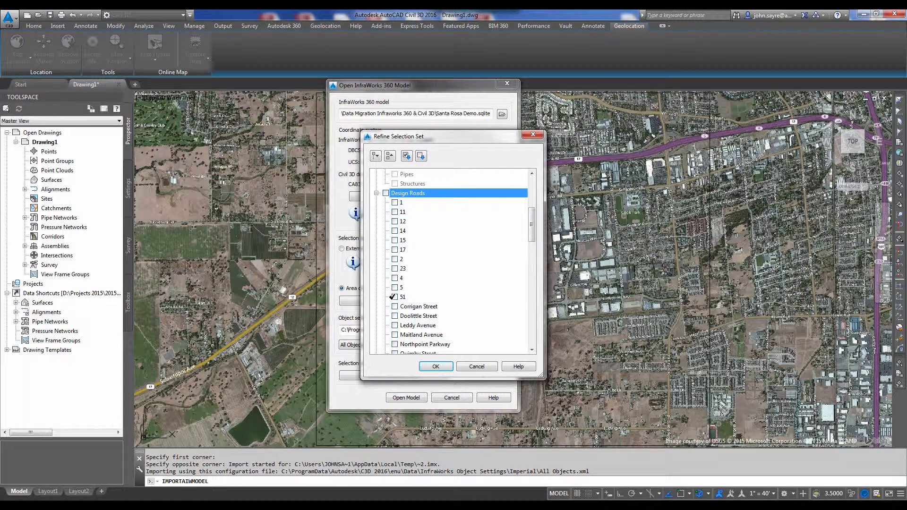
pyautogui.click(394, 297)
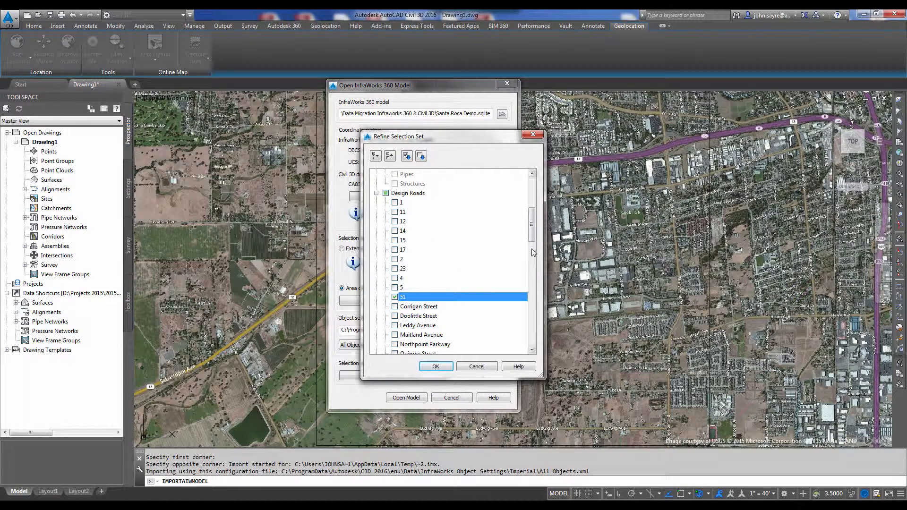
# Step: Exclude the intersections, the terrain-modifying coverages and the object group further below from the selection set, and open the model
pyautogui.scroll(-6, 532, 228)
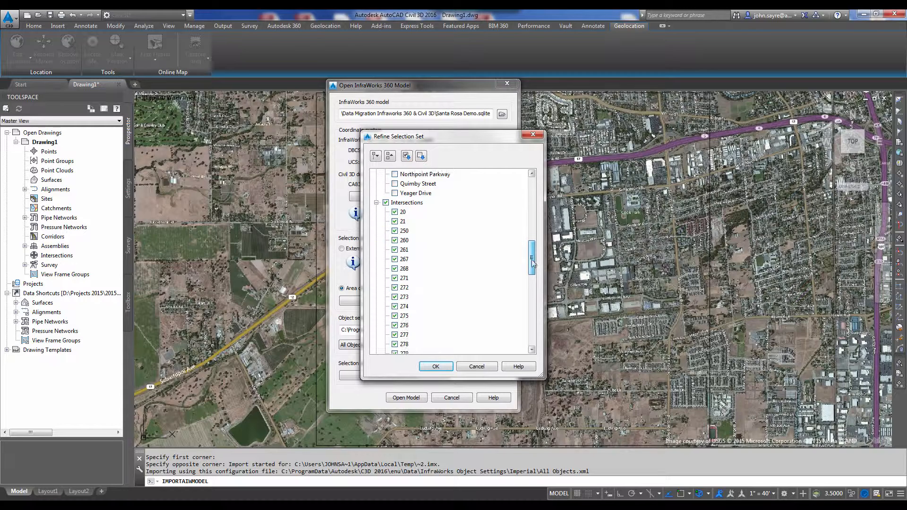
pyautogui.click(387, 204)
pyautogui.scroll(-6, 532, 291)
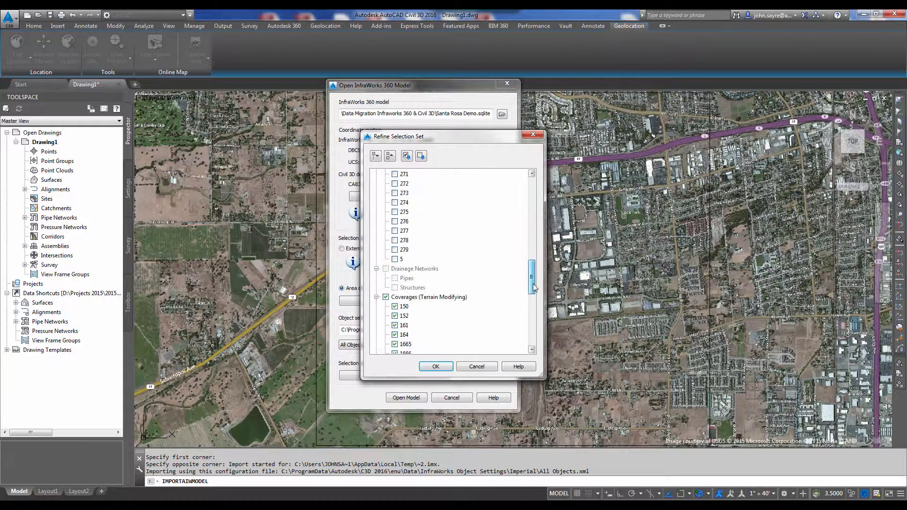
pyautogui.click(385, 240)
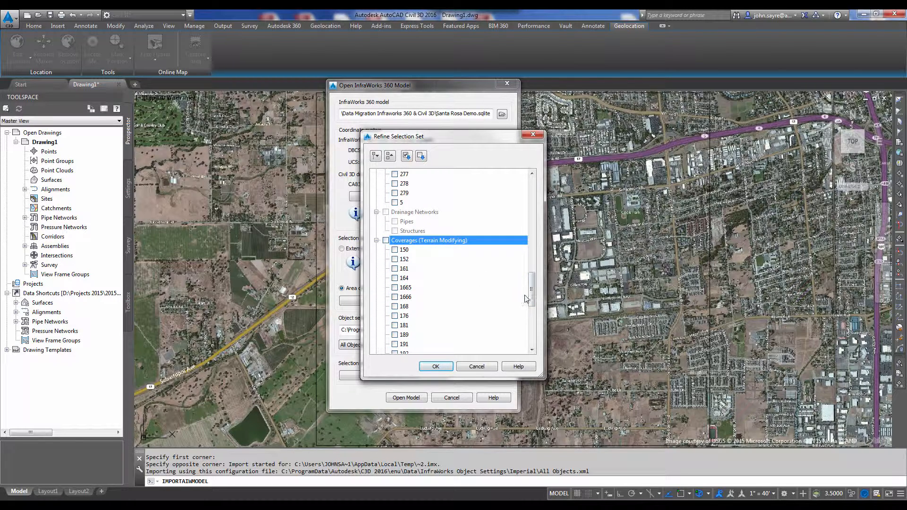
pyautogui.scroll(-1, 533, 294)
pyautogui.scroll(-7, 533, 293)
pyautogui.click(385, 287)
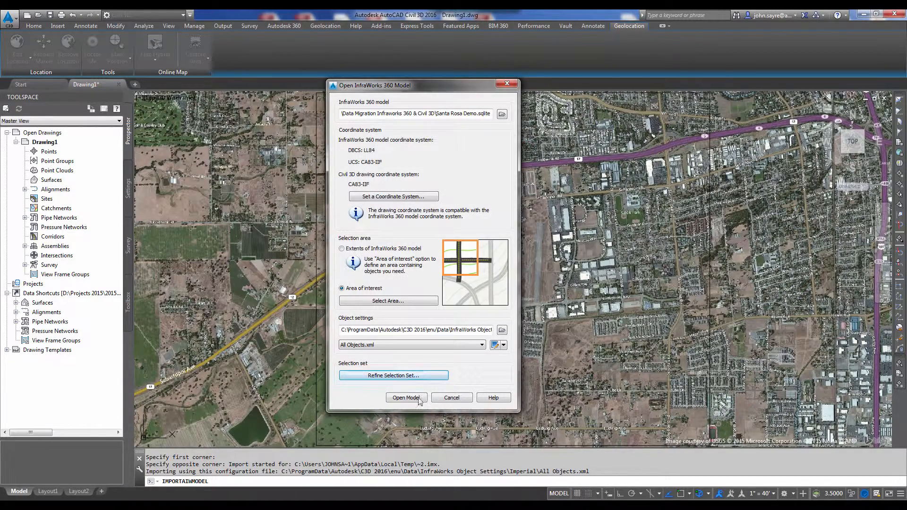
pyautogui.click(418, 398)
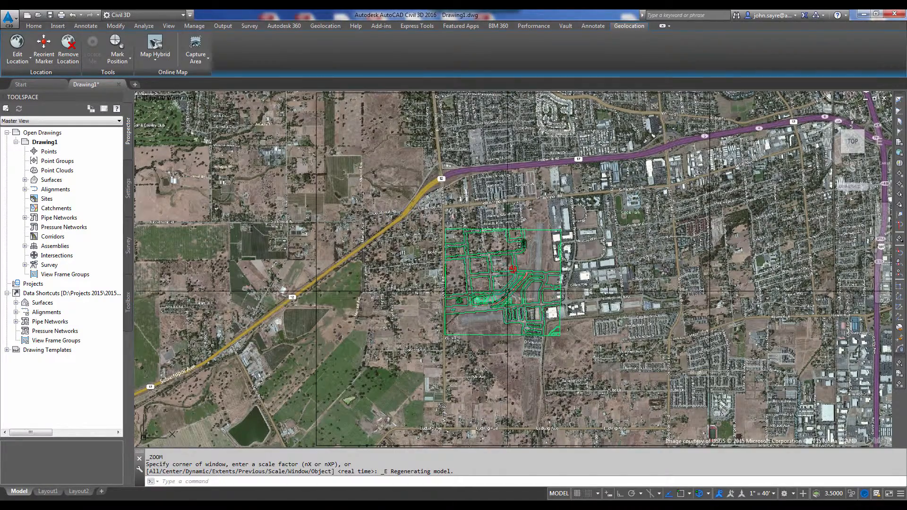
# Step: Turn off the online map behind the imported model, leaving free drawing space east of the site
pyautogui.scroll(6, 509, 290)
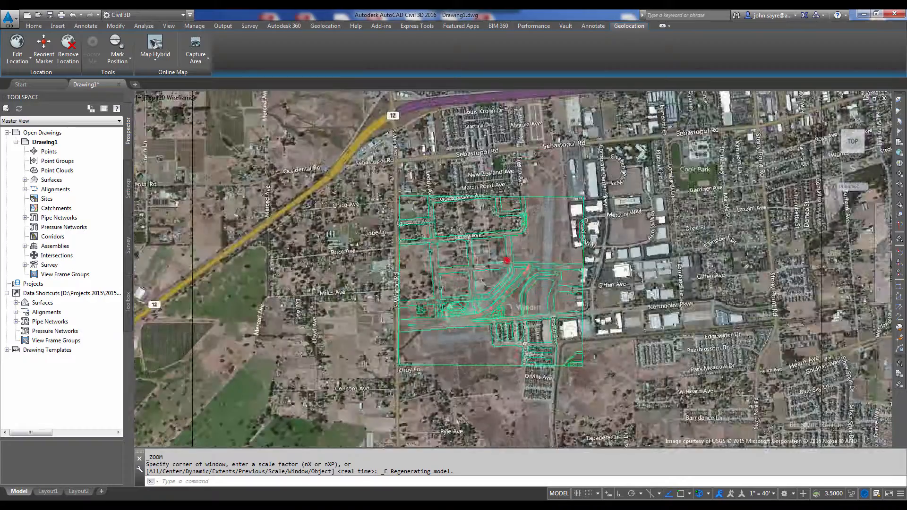
pyautogui.scroll(2, 528, 290)
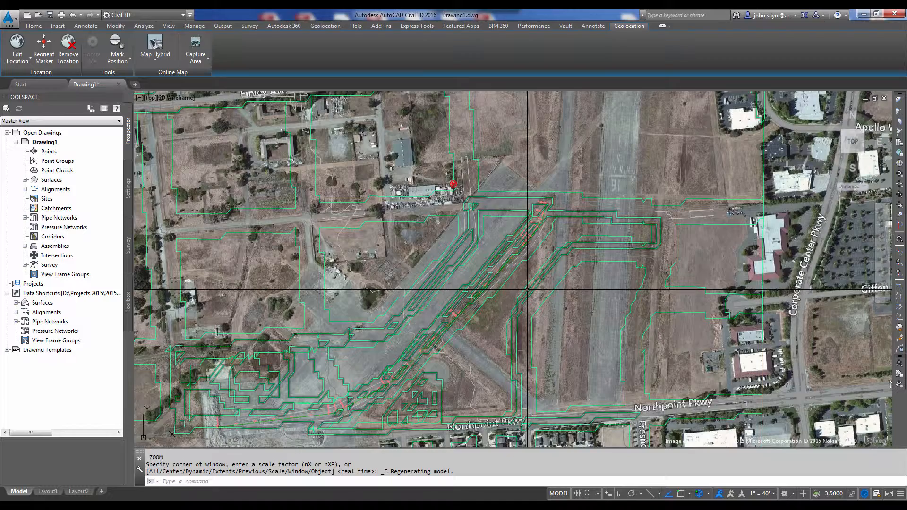
pyautogui.click(154, 64)
pyautogui.click(167, 130)
pyautogui.moveTo(398, 359); pyautogui.dragTo(419, 301, button='middle')
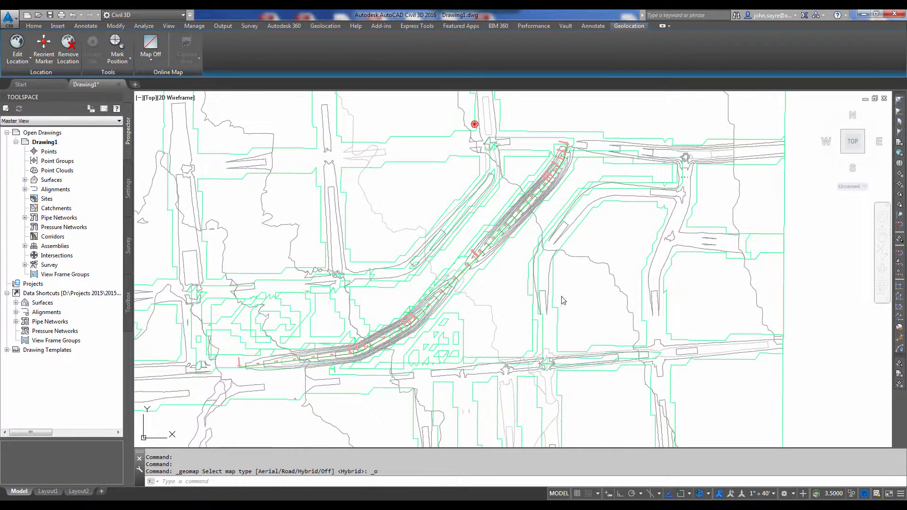
pyautogui.scroll(-2, 496, 291)
pyautogui.moveTo(597, 299); pyautogui.dragTo(473, 295, button='middle')
# Step: Draw alignment 51's surface profiles in a profile view with a different view style, placed in the empty space east of the plan
pyautogui.click(33, 26)
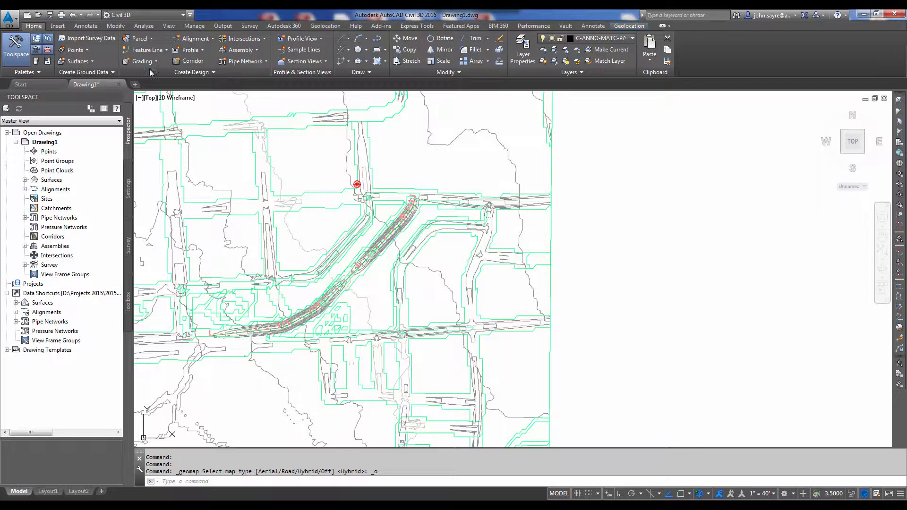
pyautogui.click(198, 51)
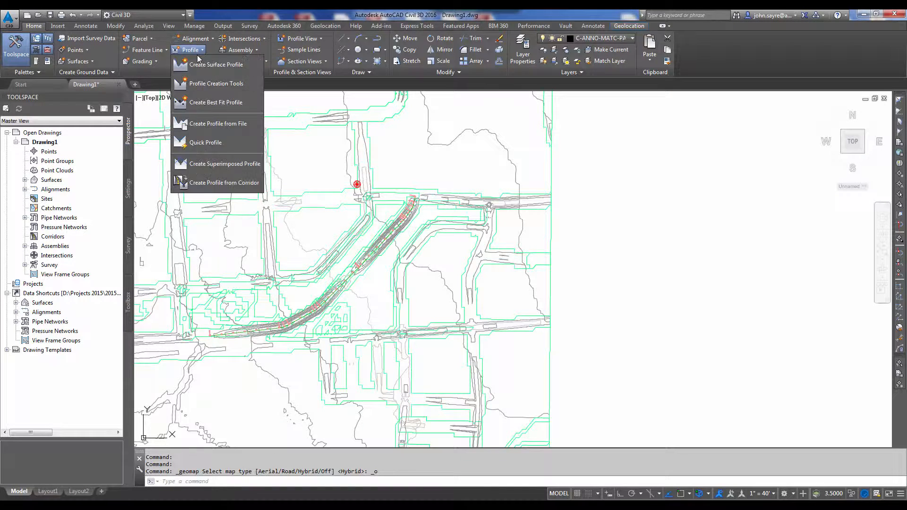
pyautogui.click(217, 65)
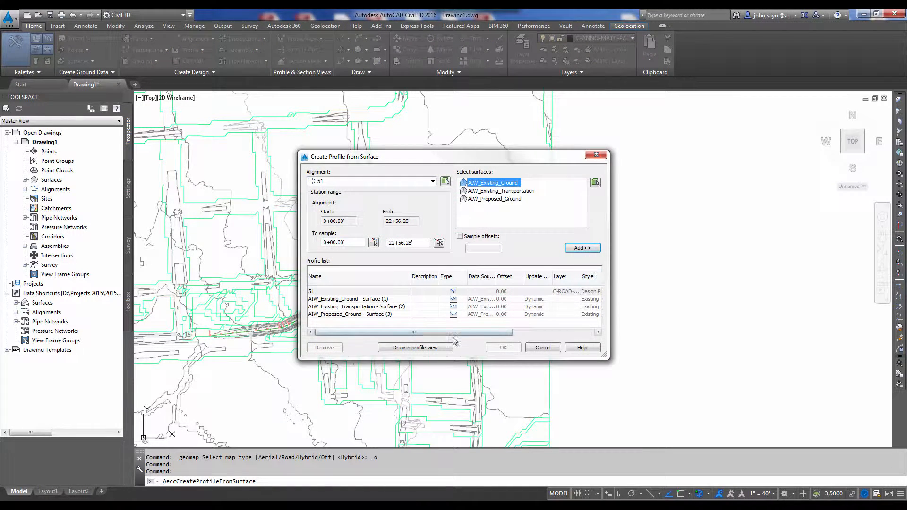
pyautogui.click(415, 347)
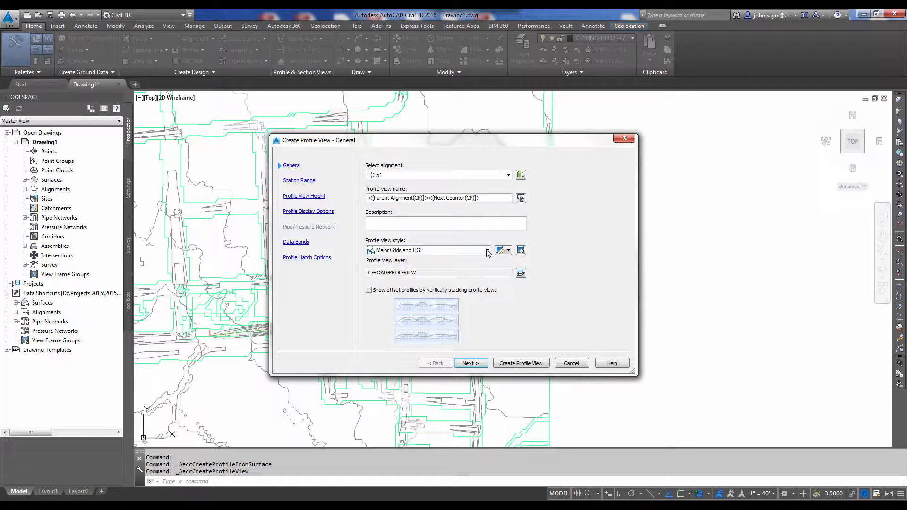
pyautogui.click(487, 251)
pyautogui.click(396, 275)
pyautogui.click(476, 364)
pyautogui.click(514, 365)
pyautogui.click(622, 343)
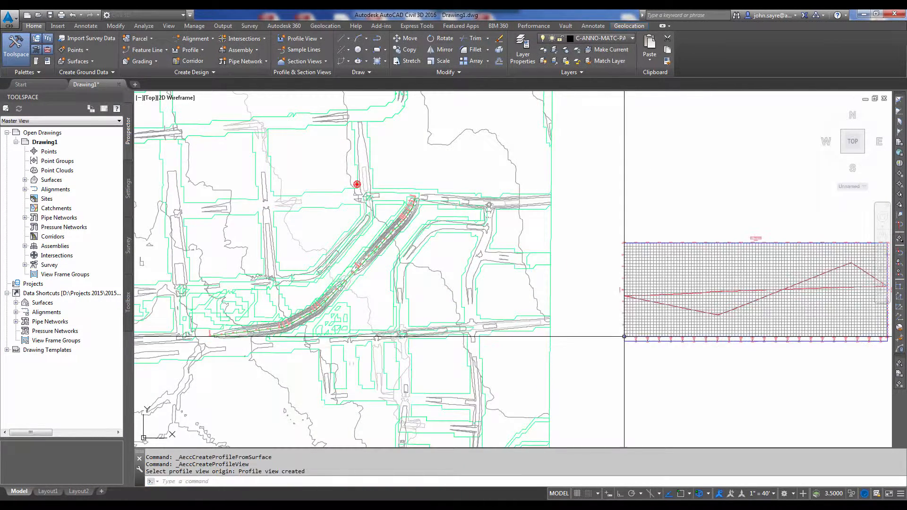
# Step: Lengthen alignment 51's curve near station 6+40 by stretching its end point to about station 8+14.65
pyautogui.moveTo(692, 345); pyautogui.dragTo(565, 320, button='middle')
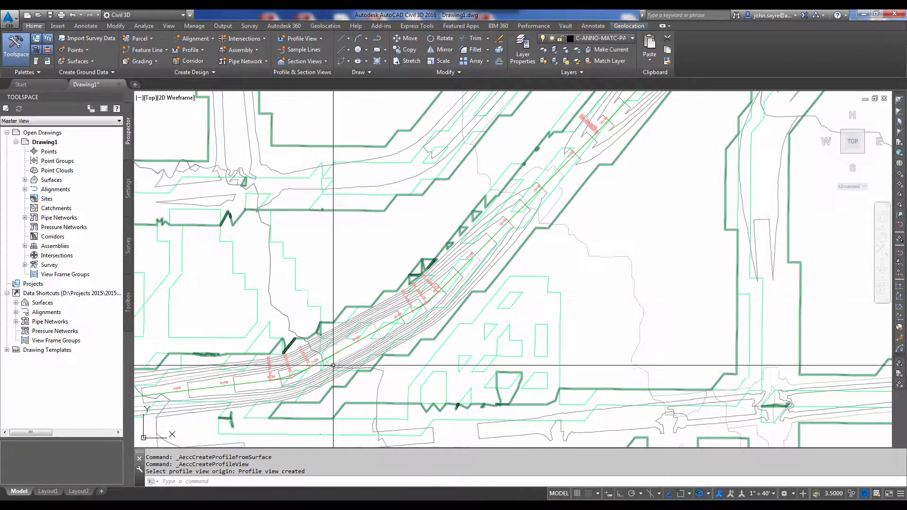
pyautogui.scroll(5, 333, 365)
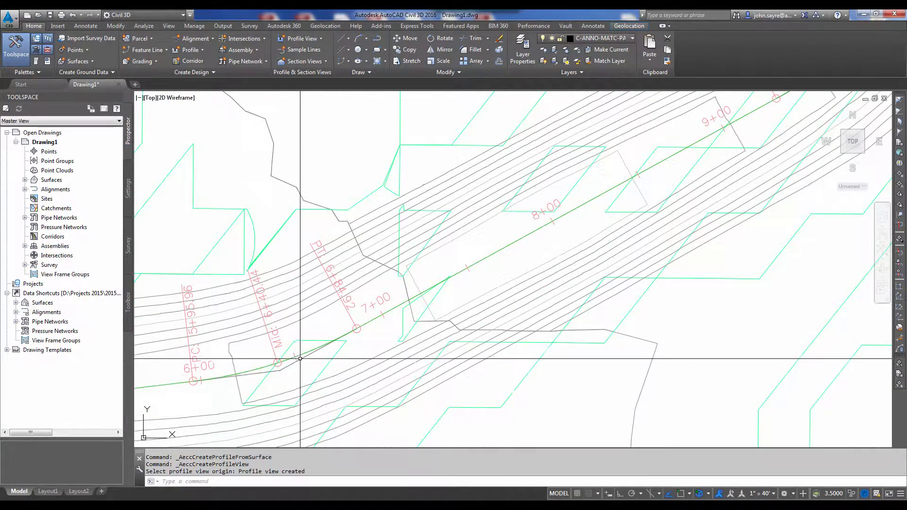
pyautogui.click(301, 354)
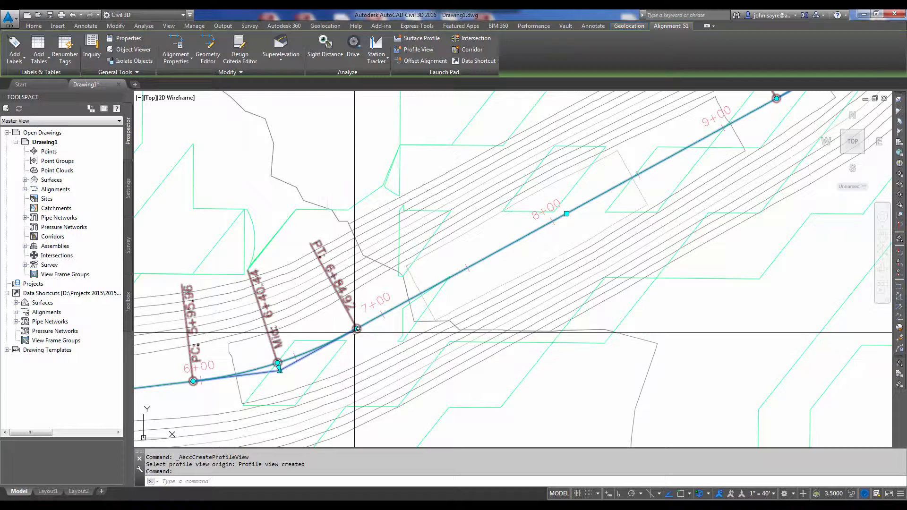
pyautogui.click(357, 329)
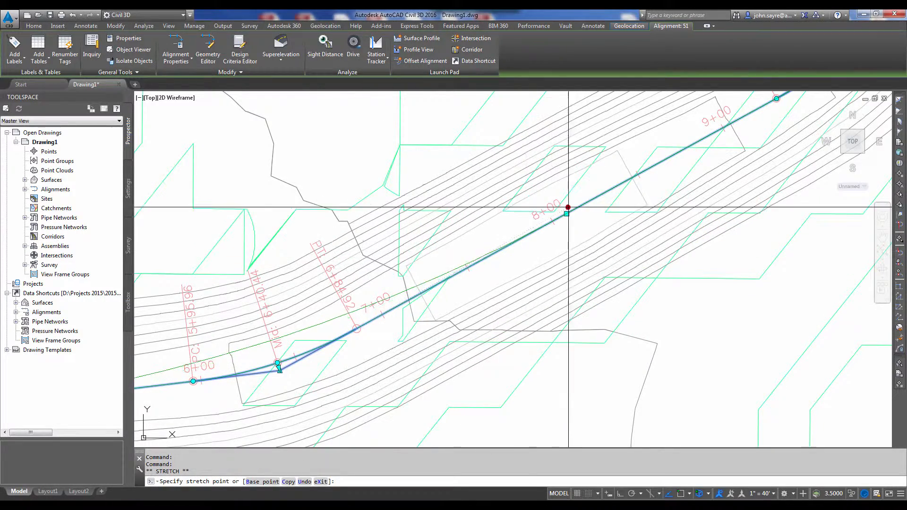
pyautogui.click(583, 204)
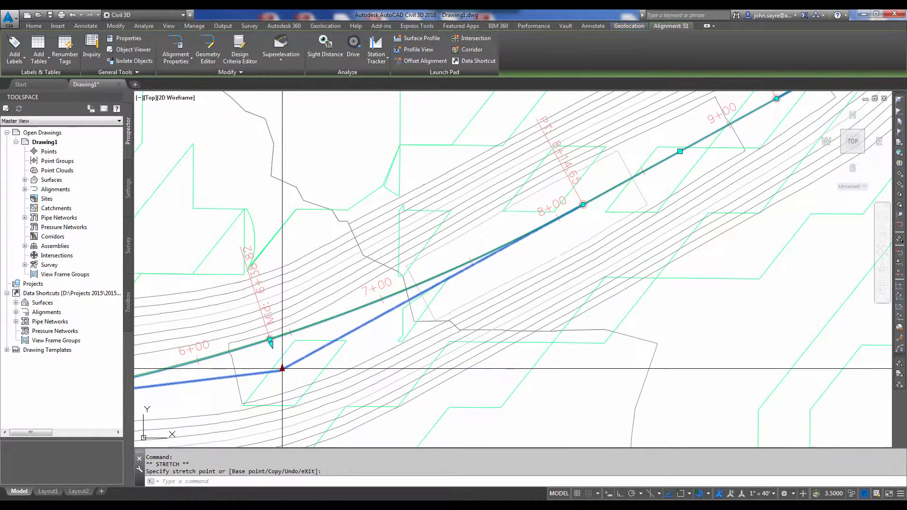
# Step: Shift the intersection point of the lengthened curve near station 6+40 slightly to the southeast
pyautogui.scroll(-2, 311, 391)
pyautogui.scroll(-3, 312, 383)
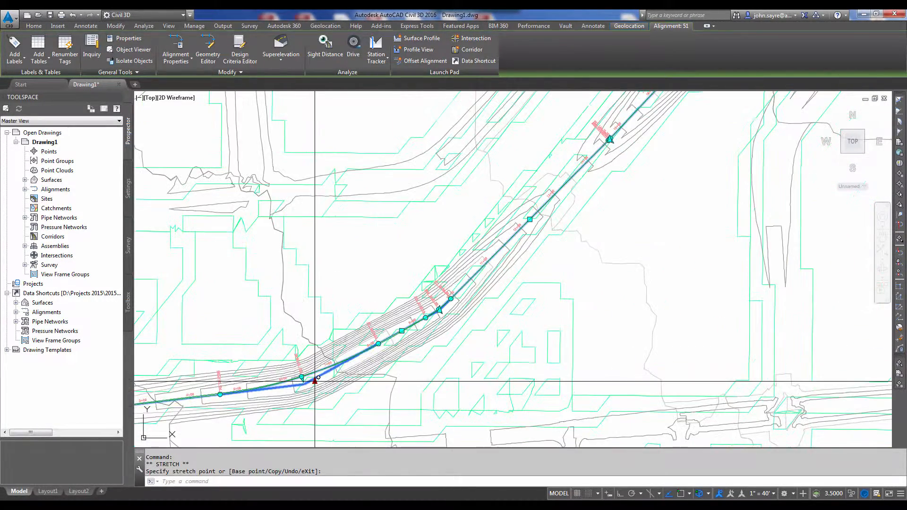
pyautogui.scroll(2, 348, 377)
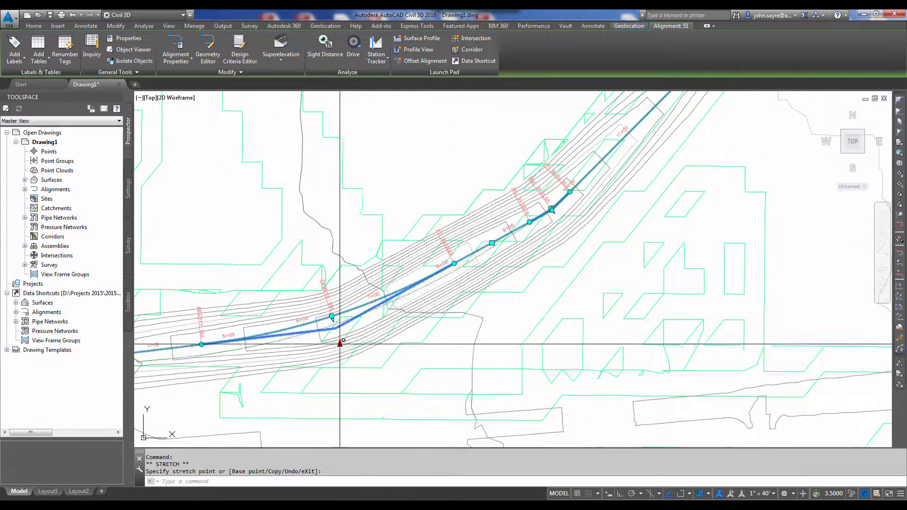
pyautogui.click(339, 343)
pyautogui.scroll(-5, 468, 373)
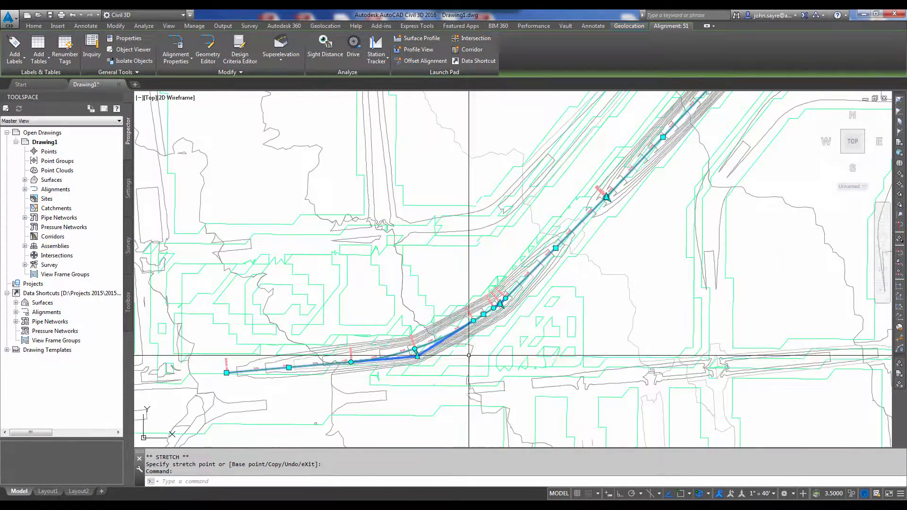
# Step: Stretch the start point of alignment 51's curve near station 20+43 back to about station 19+92
pyautogui.scroll(4, 466, 249)
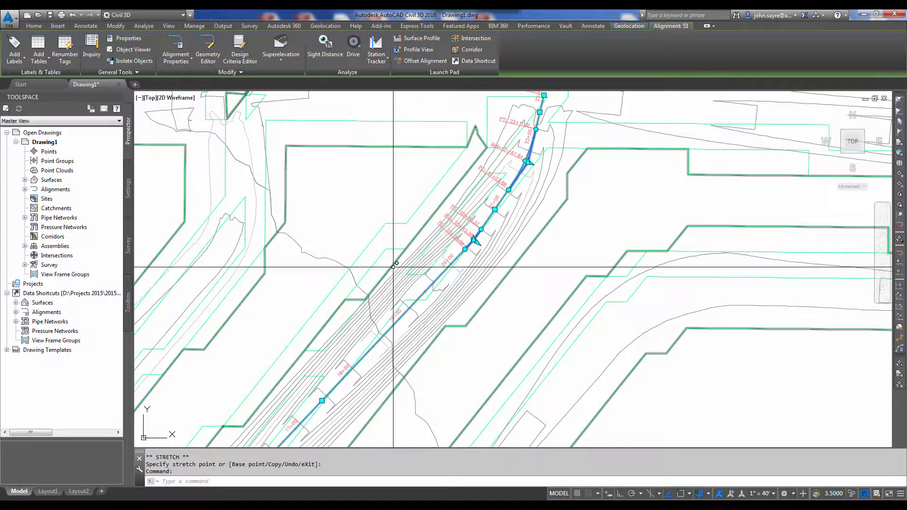
pyautogui.click(465, 249)
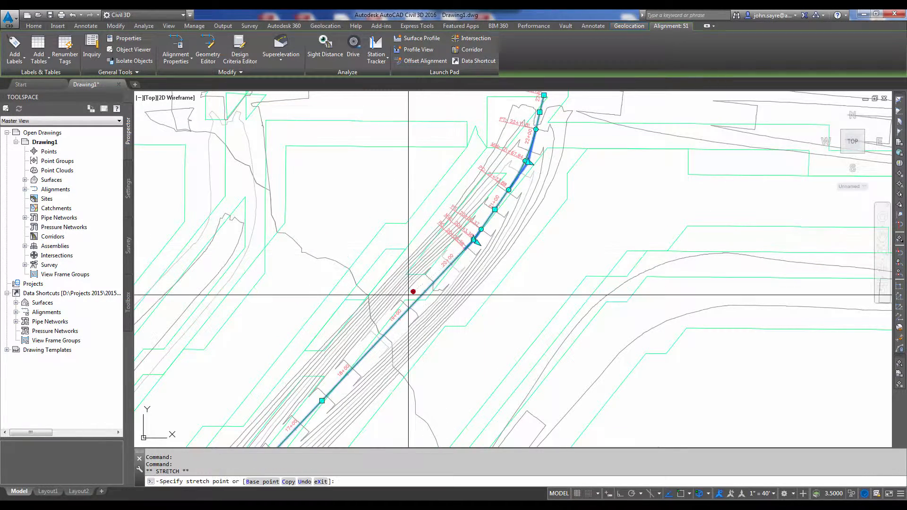
pyautogui.scroll(5, 391, 293)
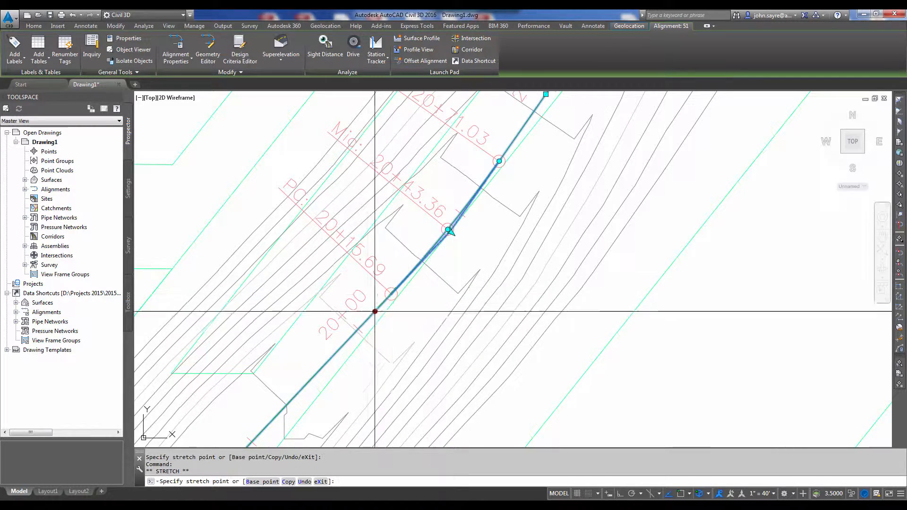
pyautogui.scroll(-4, 413, 297)
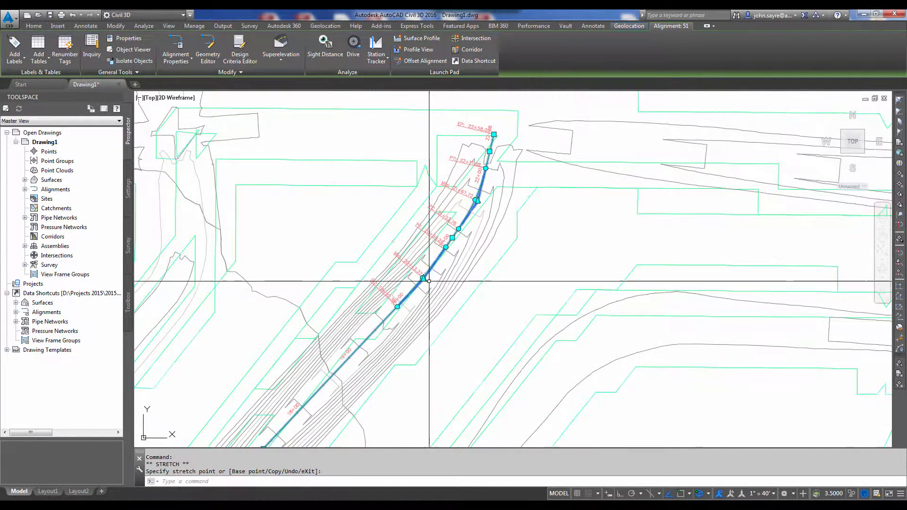
# Step: Shift the intersection point of the curve near station 20+43 slightly to the southeast
pyautogui.scroll(6, 425, 279)
pyautogui.click(391, 278)
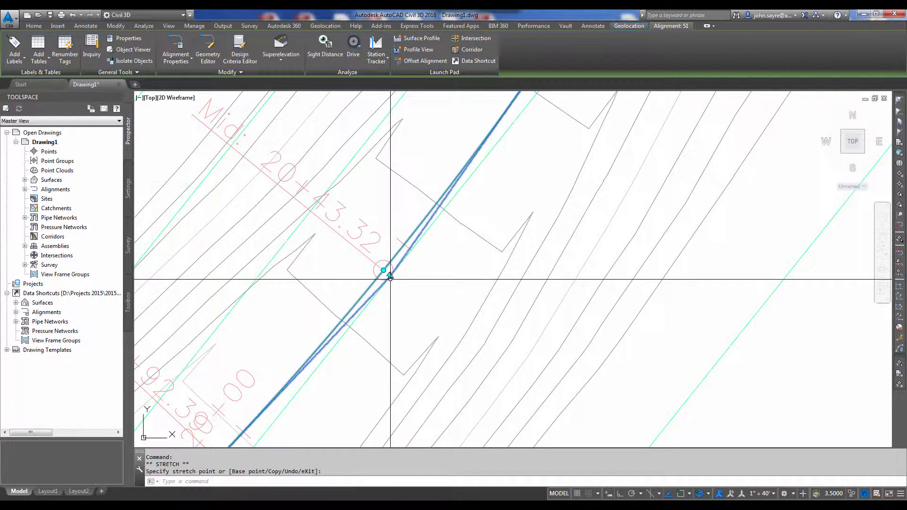
pyautogui.scroll(3, 378, 272)
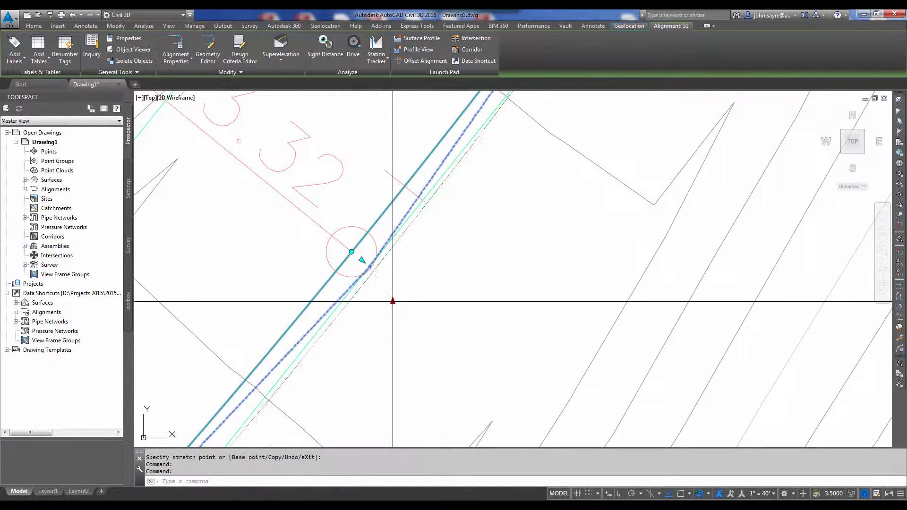
pyautogui.click(401, 304)
pyautogui.scroll(-5, 400, 304)
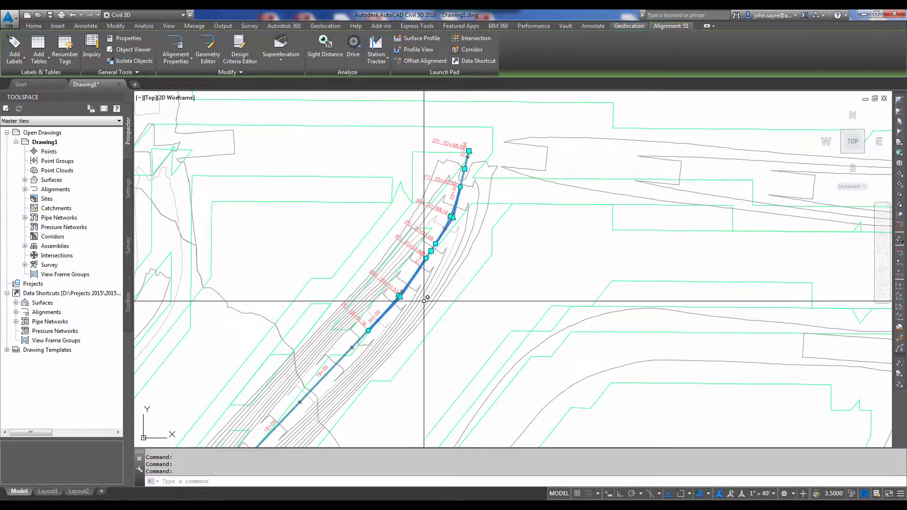
# Step: Lengthen profile 51's crest vertical curve near station 19+45 by stretching its start point back to about station 18+15
pyautogui.press('Escape')
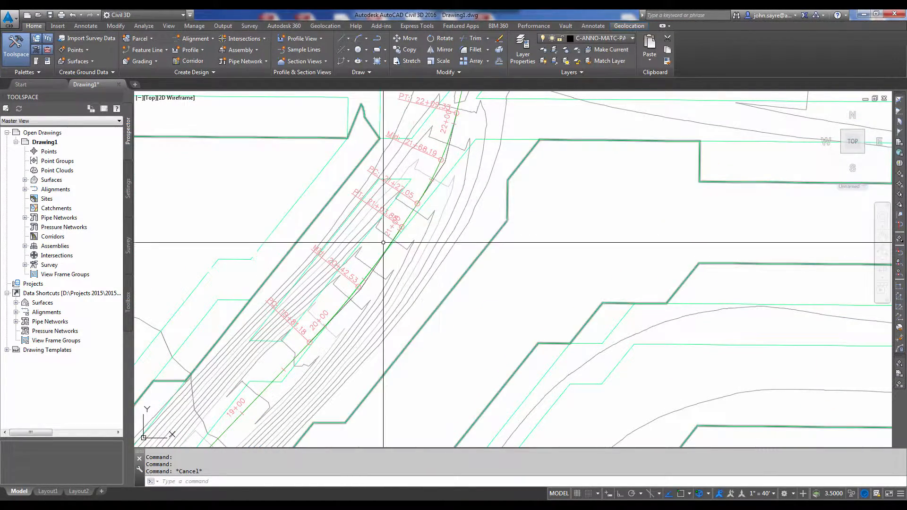
pyautogui.scroll(-4, 449, 211)
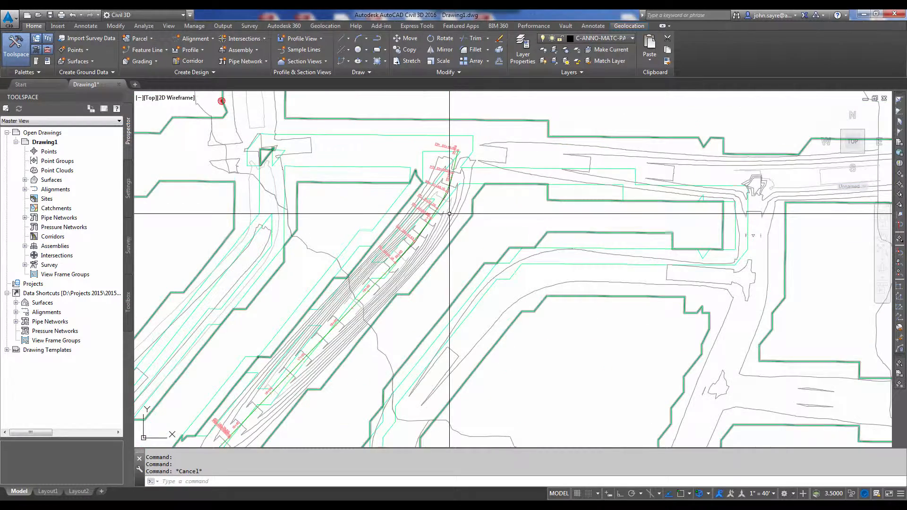
pyautogui.scroll(-4, 450, 216)
pyautogui.moveTo(418, 326); pyautogui.dragTo(397, 286, button='middle')
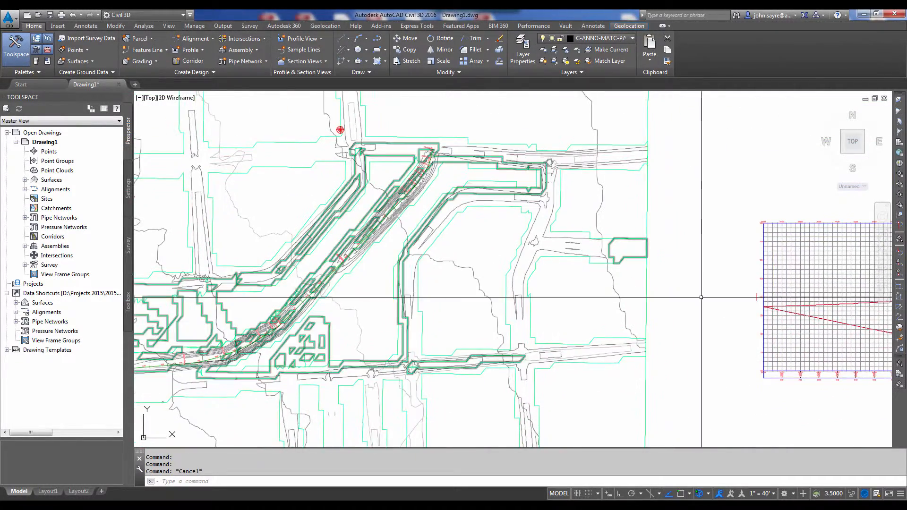
pyautogui.moveTo(729, 294); pyautogui.dragTo(375, 242, button='middle')
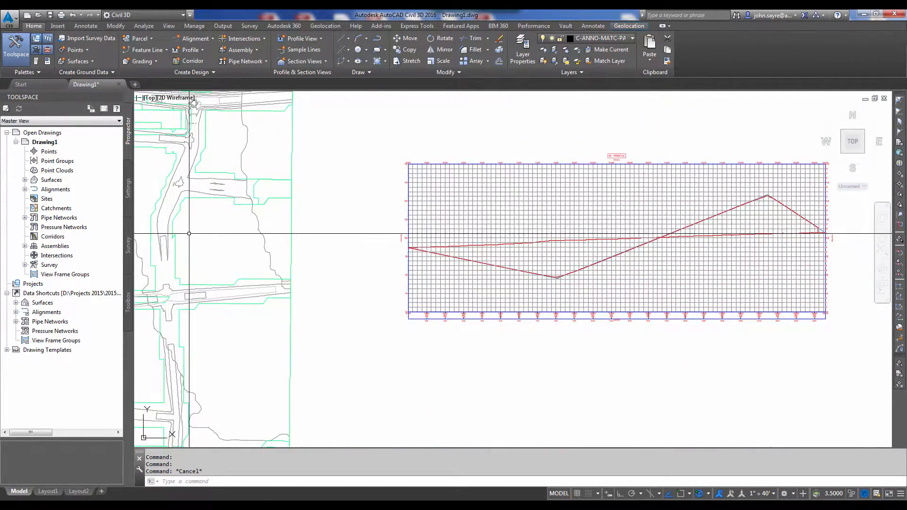
pyautogui.moveTo(179, 236); pyautogui.dragTo(277, 202, button='middle')
pyautogui.moveTo(595, 218); pyautogui.dragTo(342, 259, button='middle')
pyautogui.scroll(2, 543, 220)
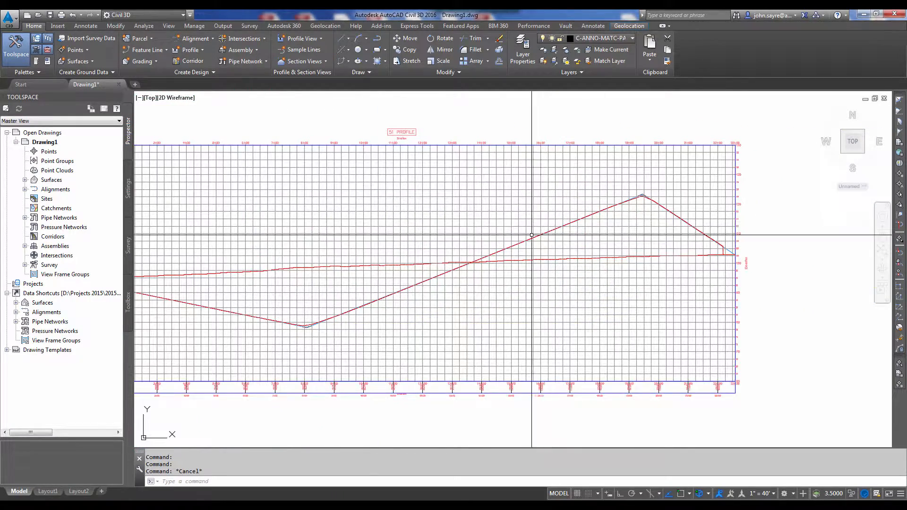
pyautogui.scroll(7, 733, 250)
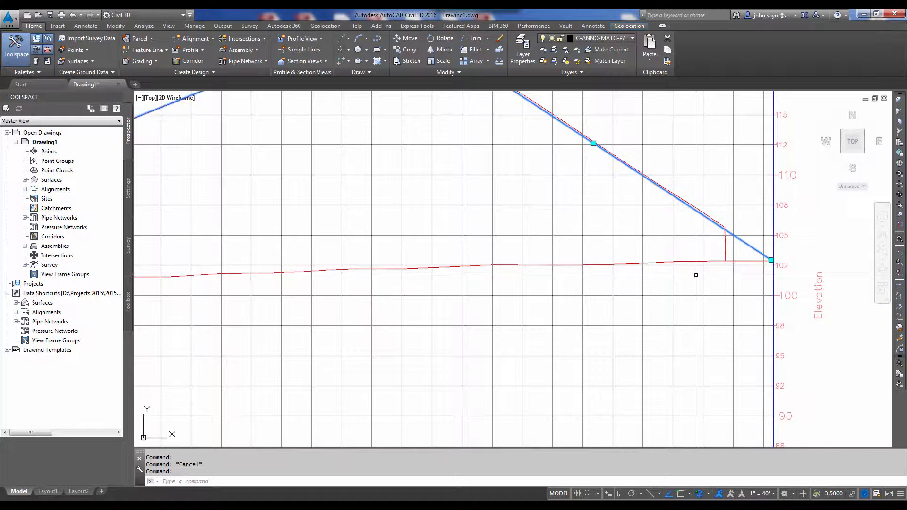
pyautogui.scroll(-2, 663, 216)
pyautogui.scroll(2, 662, 223)
pyautogui.moveTo(661, 221); pyautogui.dragTo(627, 304, button='middle')
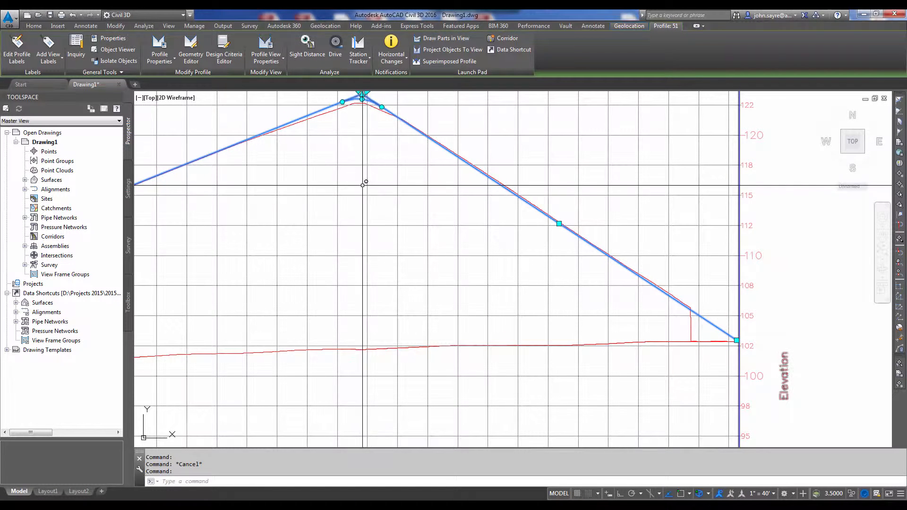
pyautogui.moveTo(366, 189); pyautogui.dragTo(427, 242, button='middle')
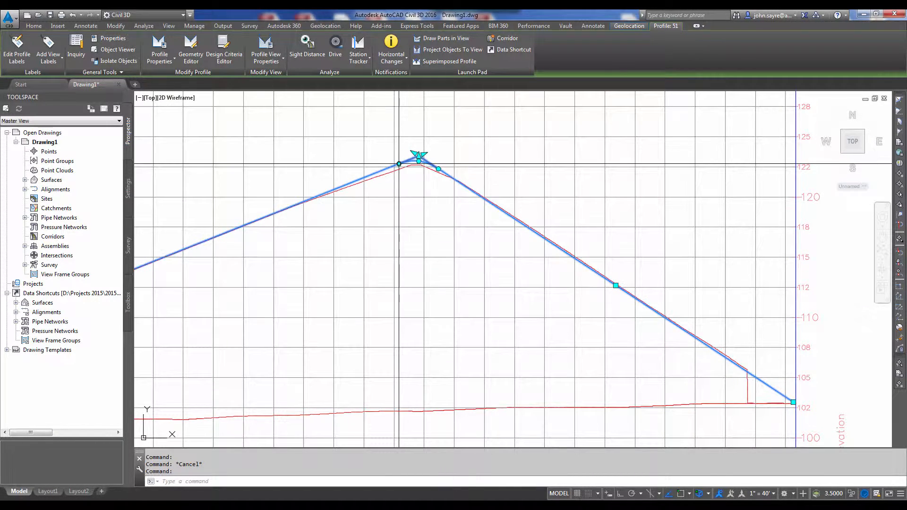
pyautogui.click(263, 218)
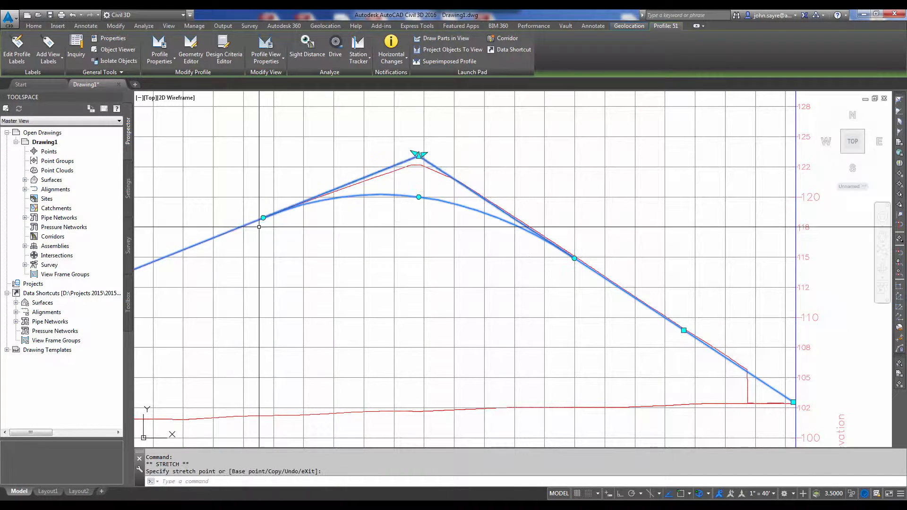
# Step: Lengthen profile 51's sag vertical curve near station 8+00 by stretching its end point out to about station 9+10
pyautogui.scroll(-6, 612, 214)
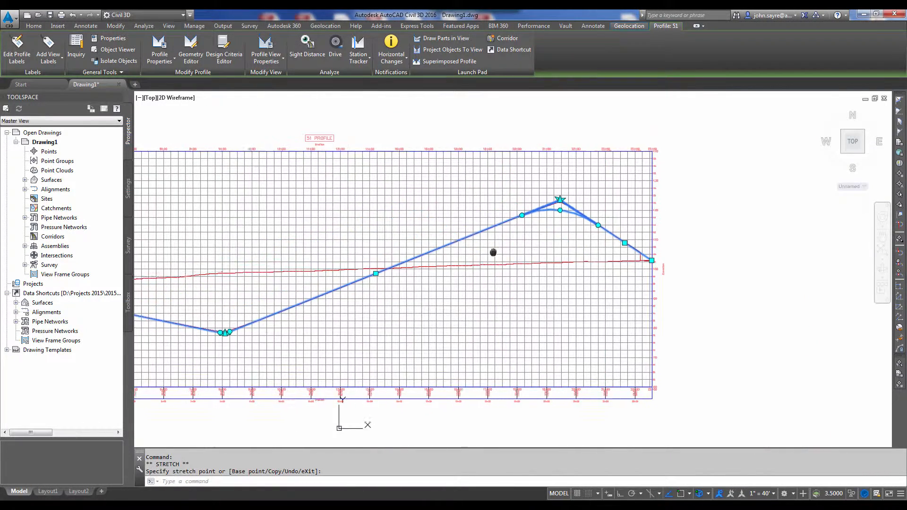
pyautogui.scroll(6, 240, 339)
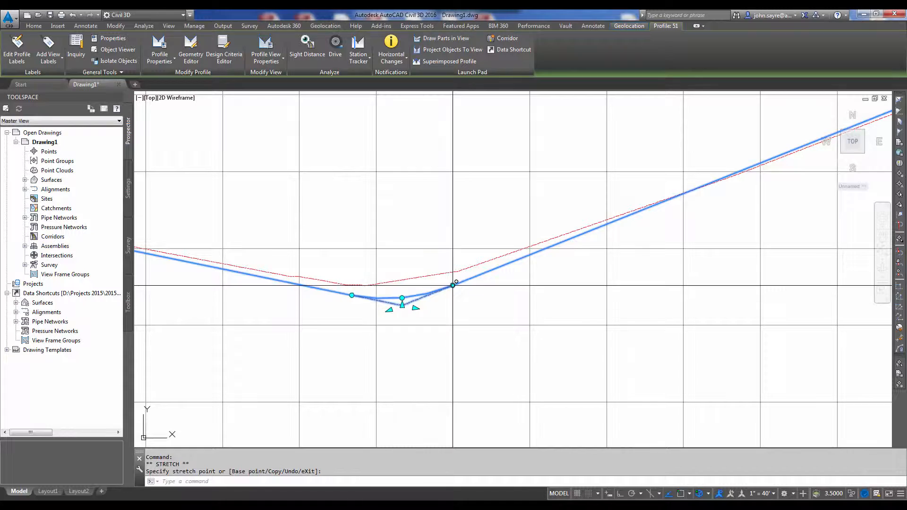
pyautogui.scroll(-5, 676, 262)
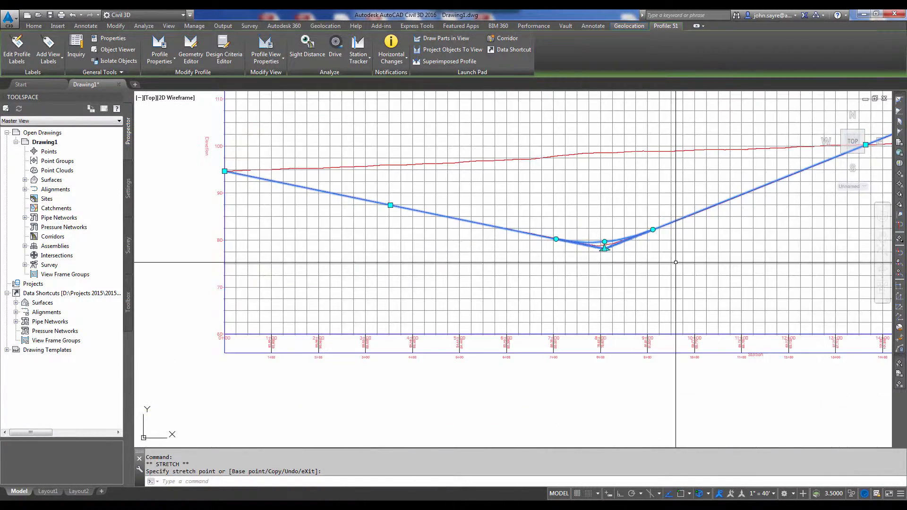
# Step: Lower profile 51's crest intersection point and shift it back to about station 18+30, elevation 110
pyautogui.moveTo(746, 264); pyautogui.dragTo(410, 313, button='middle')
pyautogui.moveTo(743, 171); pyautogui.dragTo(567, 208, button='middle')
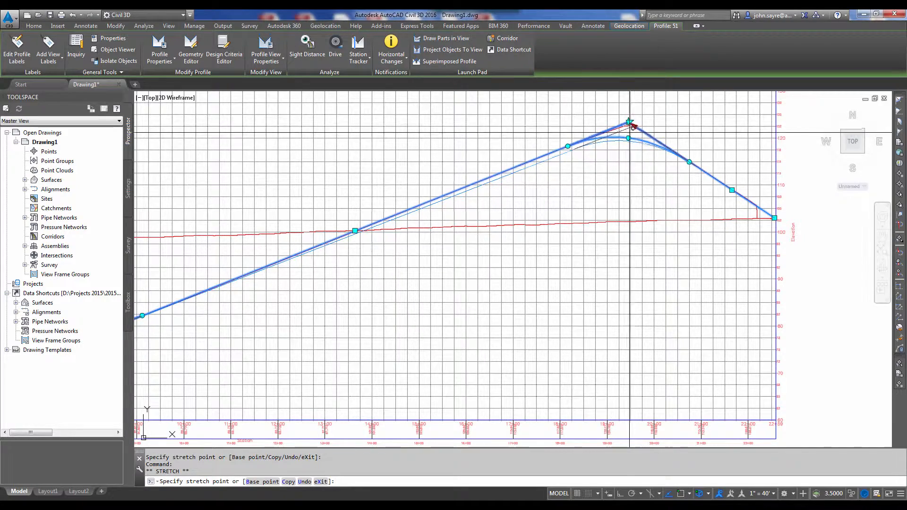
pyautogui.scroll(8, 627, 124)
pyautogui.scroll(5, 626, 124)
pyautogui.press('Escape')
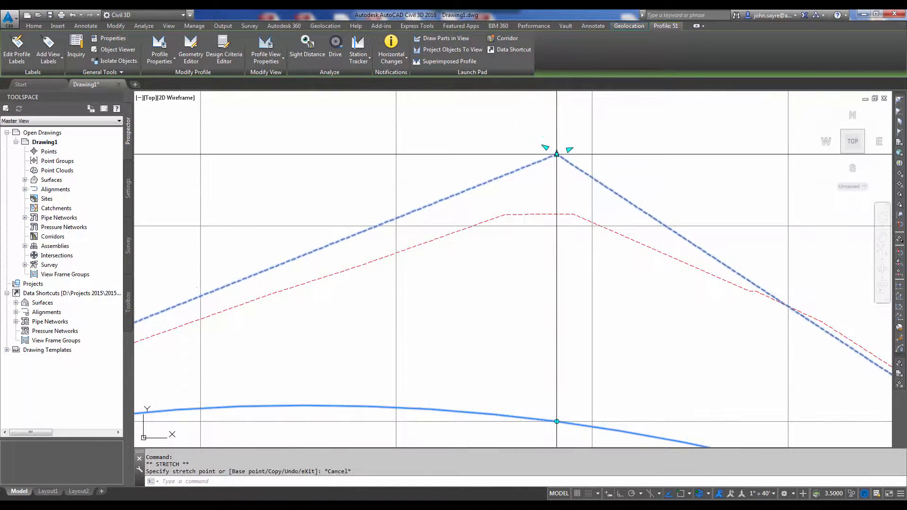
pyautogui.scroll(-6, 556, 173)
pyautogui.click(551, 184)
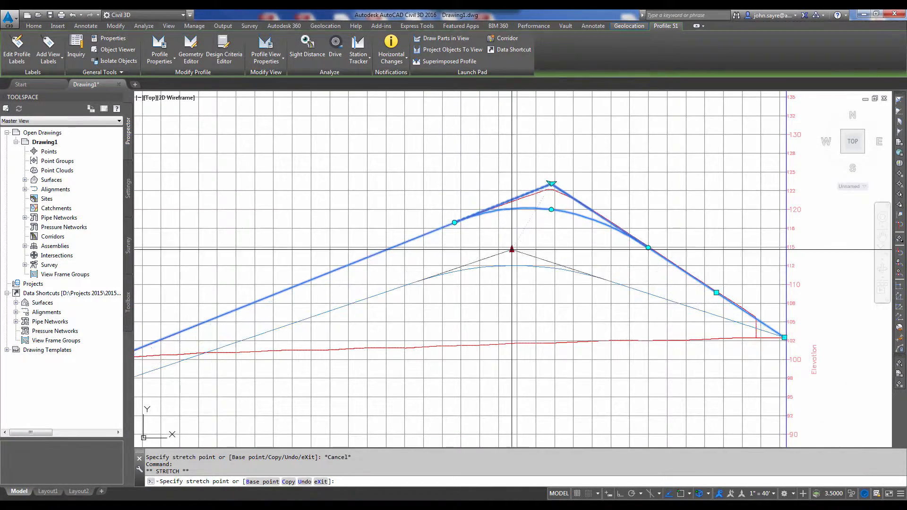
pyautogui.click(466, 281)
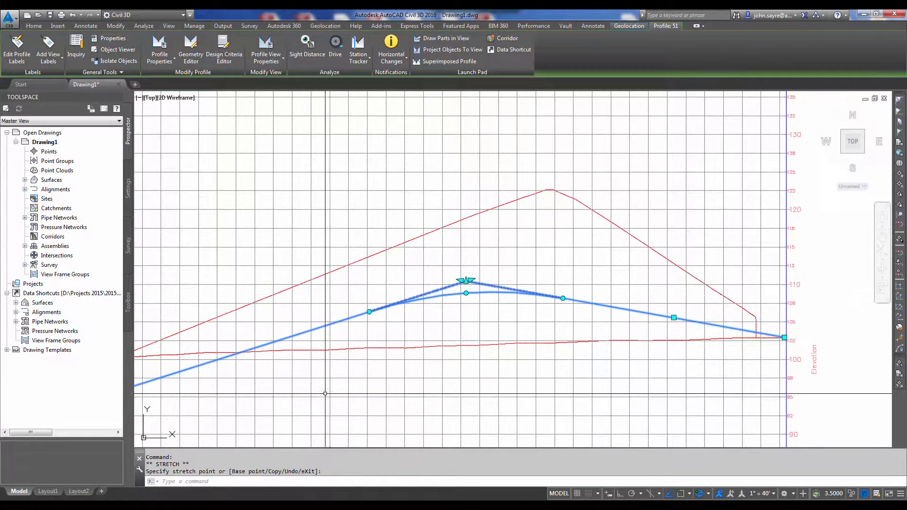
# Step: Raise profile 51's sag intersection point to about station 7+40, elevation 93, just below the existing ground line
pyautogui.moveTo(325, 393); pyautogui.dragTo(753, 169, button='middle')
pyautogui.moveTo(385, 267); pyautogui.dragTo(813, 262, button='middle')
pyautogui.scroll(6, 569, 289)
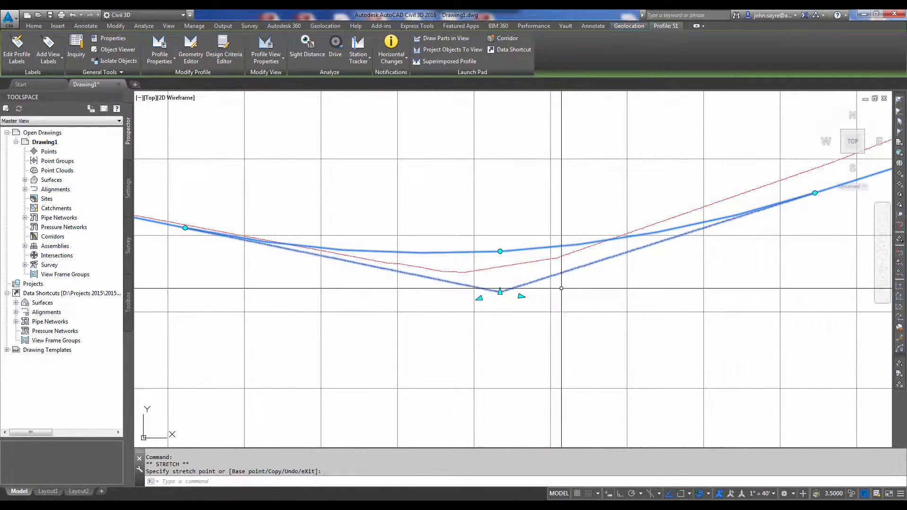
pyautogui.click(499, 291)
pyautogui.scroll(-5, 480, 278)
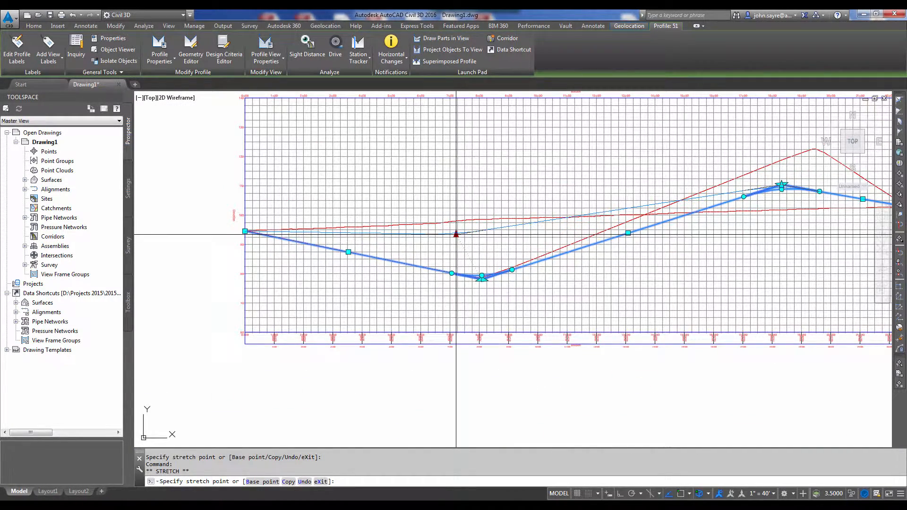
pyautogui.click(461, 235)
pyautogui.moveTo(741, 254); pyautogui.dragTo(577, 251, button='middle')
pyautogui.press('Escape')
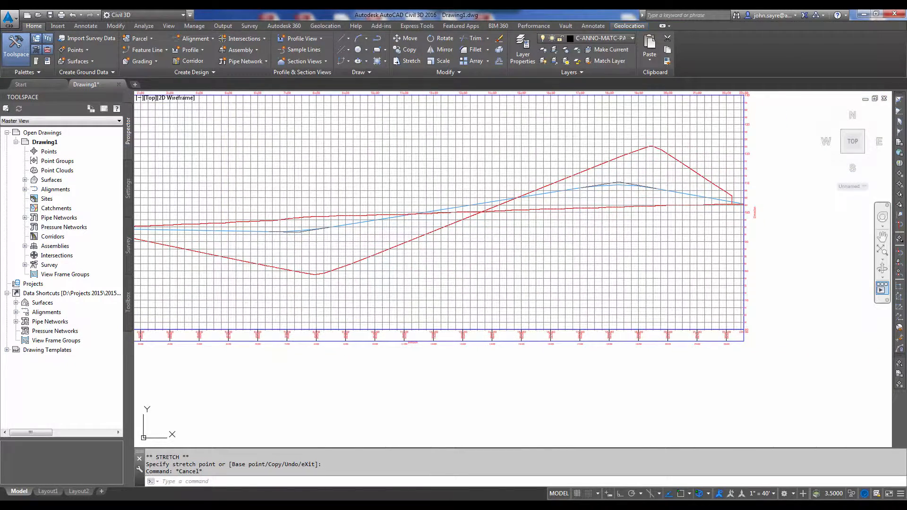
# Step: Snap the end point of profile 51 to the endpoint of the existing ground line at the last station
pyautogui.scroll(2, 768, 291)
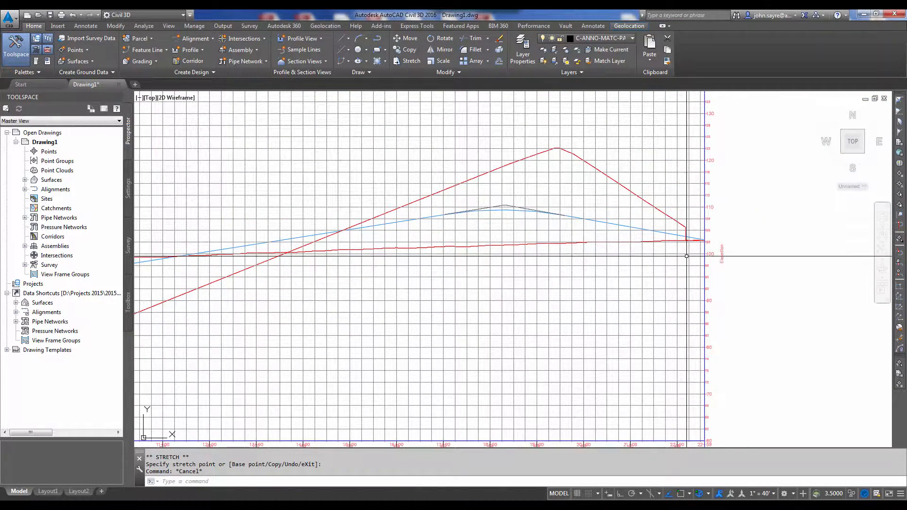
pyautogui.scroll(8, 700, 216)
pyautogui.click(700, 215)
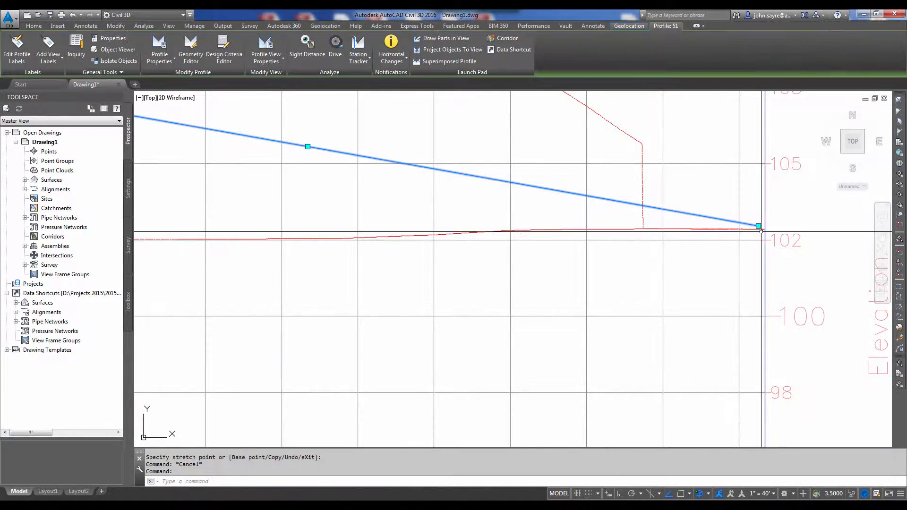
pyautogui.click(757, 226)
pyautogui.keyDown('shift'); pyautogui.rightClick(716, 238); pyautogui.keyUp('shift')
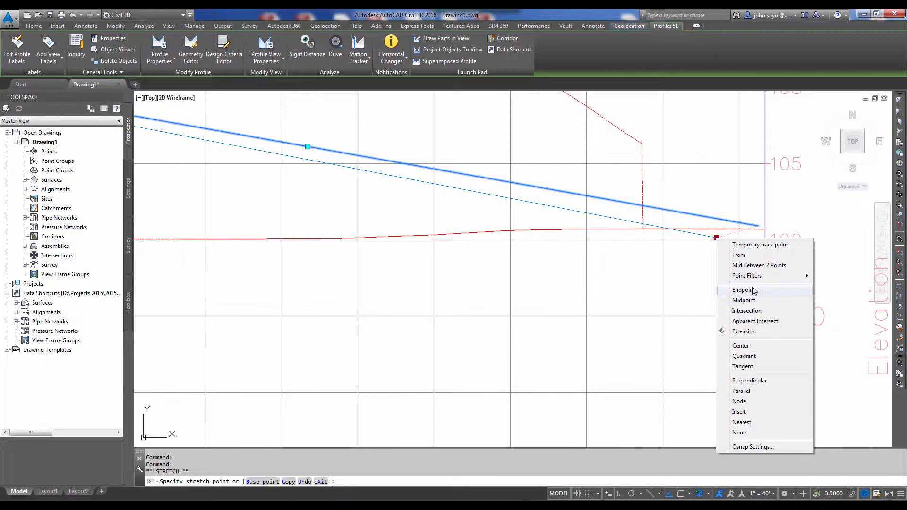
pyautogui.click(754, 290)
pyautogui.click(765, 228)
pyautogui.scroll(-7, 628, 315)
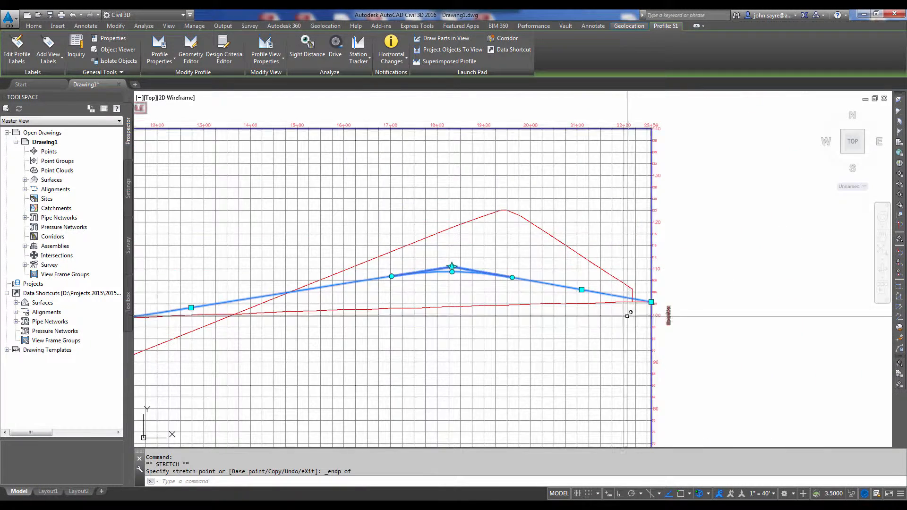
# Step: Check the start of profile 51 against the existing ground line and save the drawing
pyautogui.scroll(-3, 628, 314)
pyautogui.scroll(10, 187, 232)
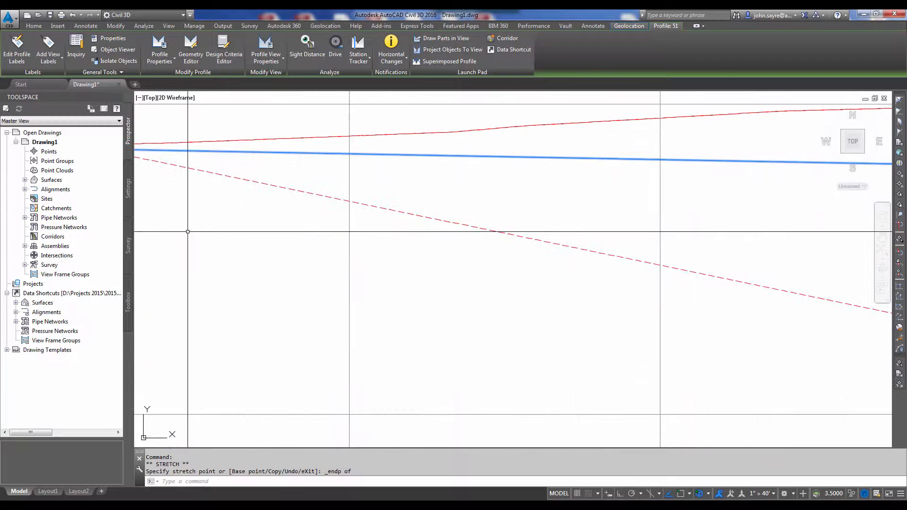
pyautogui.moveTo(187, 231); pyautogui.dragTo(516, 246, button='middle')
pyautogui.scroll(4, 355, 152)
pyautogui.press('Escape')
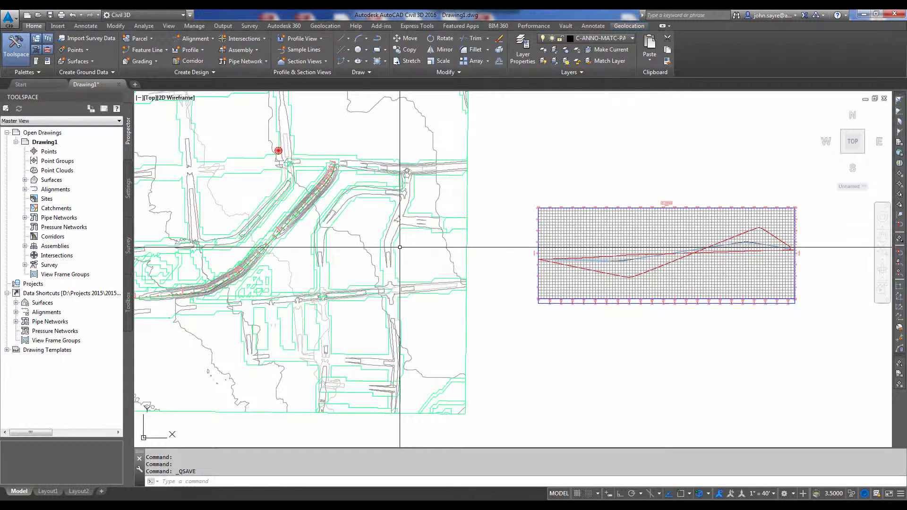
# Step: Insert the Primary Road Full Section assembly in the empty area below the profile view and close the palettes
pyautogui.hotkey('ctrl', '3')
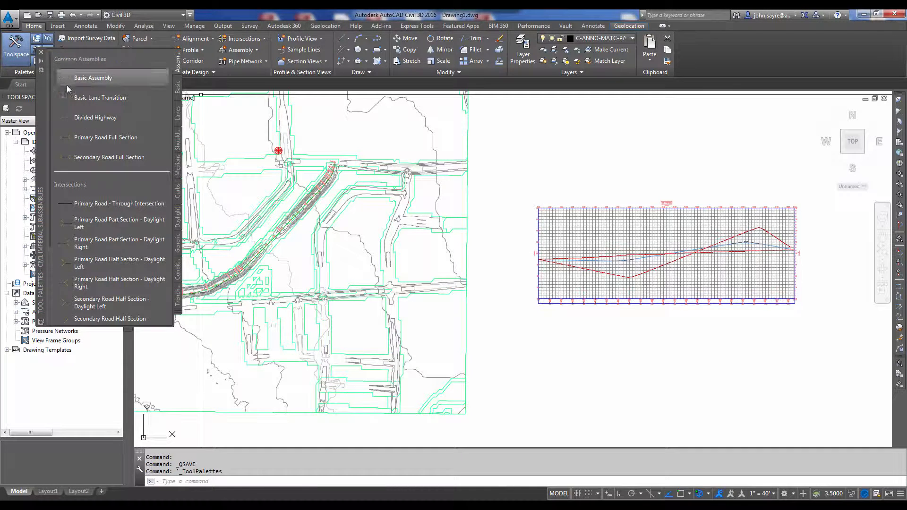
pyautogui.click(98, 138)
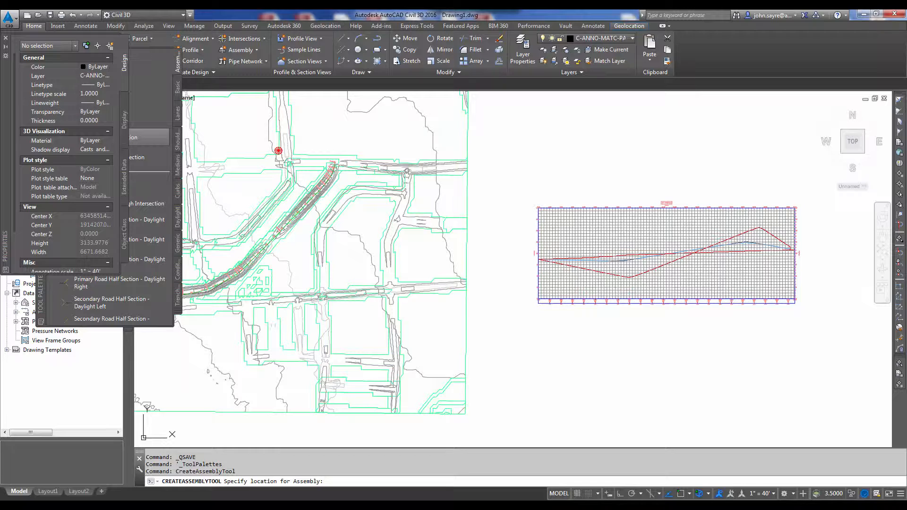
pyautogui.click(5, 38)
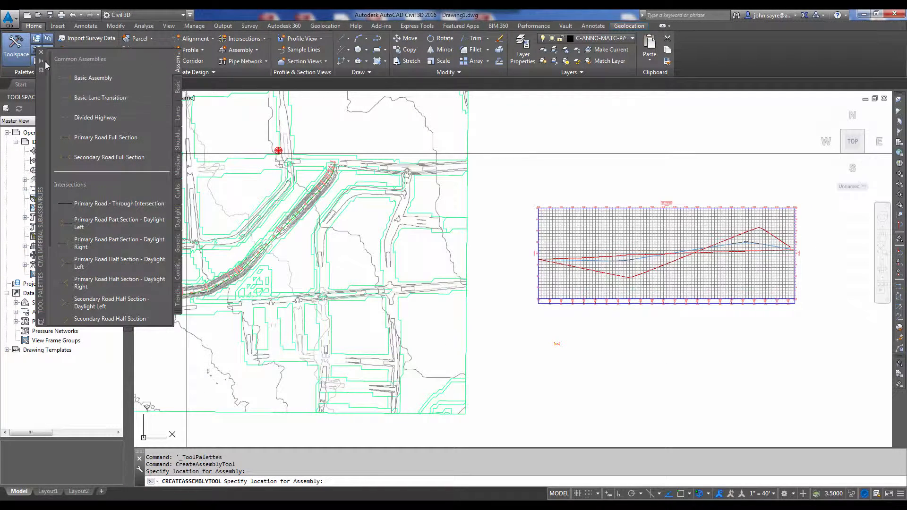
pyautogui.press('Escape')
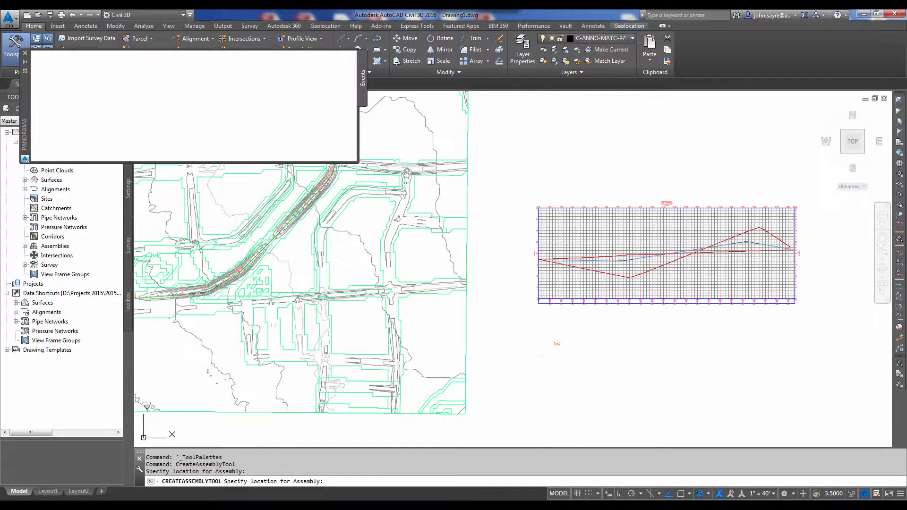
pyautogui.click(338, 57)
# Step: Create corridor "New Road" from alignment 51, profile 51 and the Primary Road Full Section assembly, targeting surface AIW_Existing_Ground
pyautogui.moveTo(307, 229); pyautogui.dragTo(378, 244, button='middle')
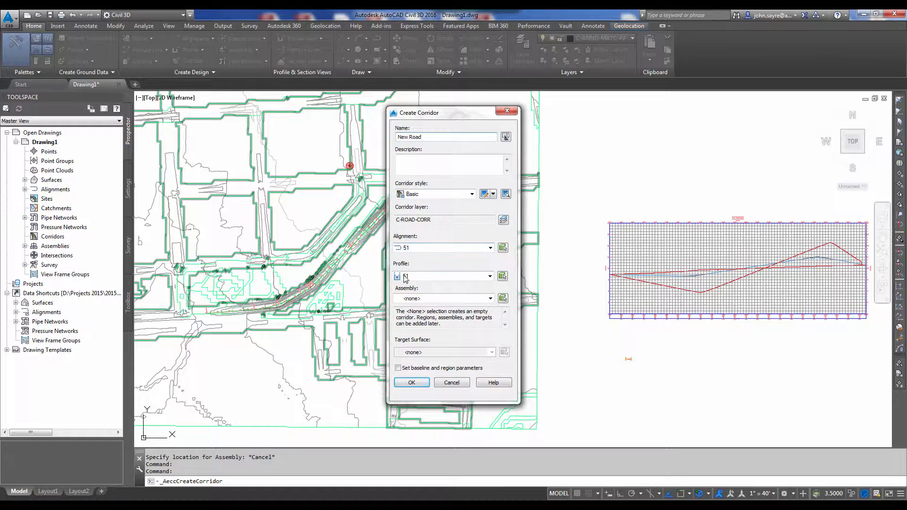
pyautogui.click(490, 298)
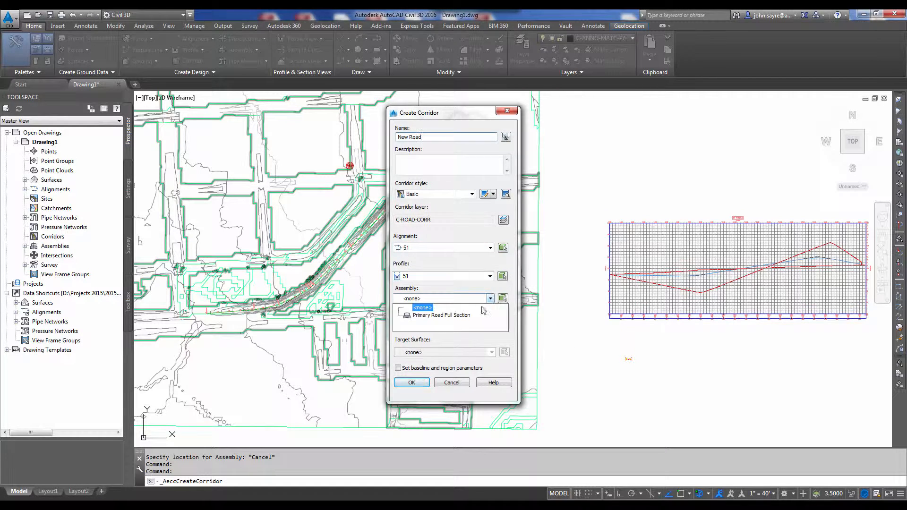
pyautogui.click(435, 317)
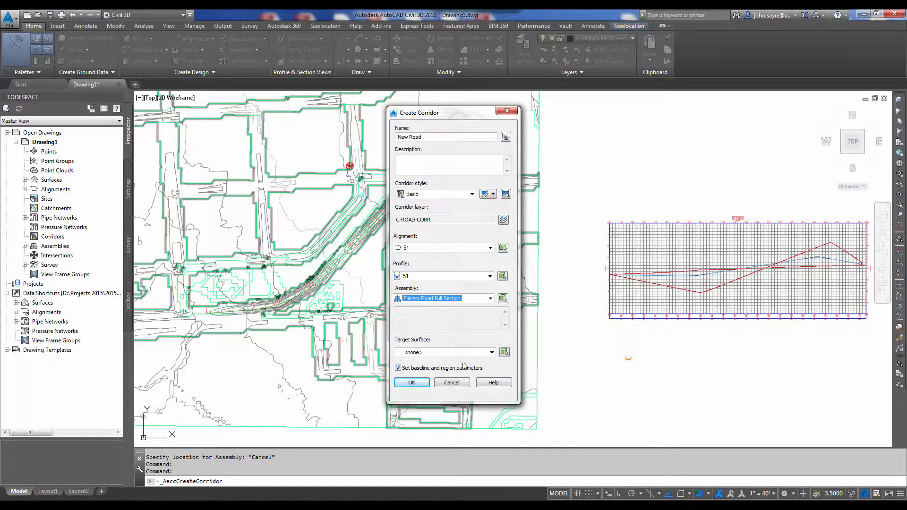
pyautogui.click(491, 353)
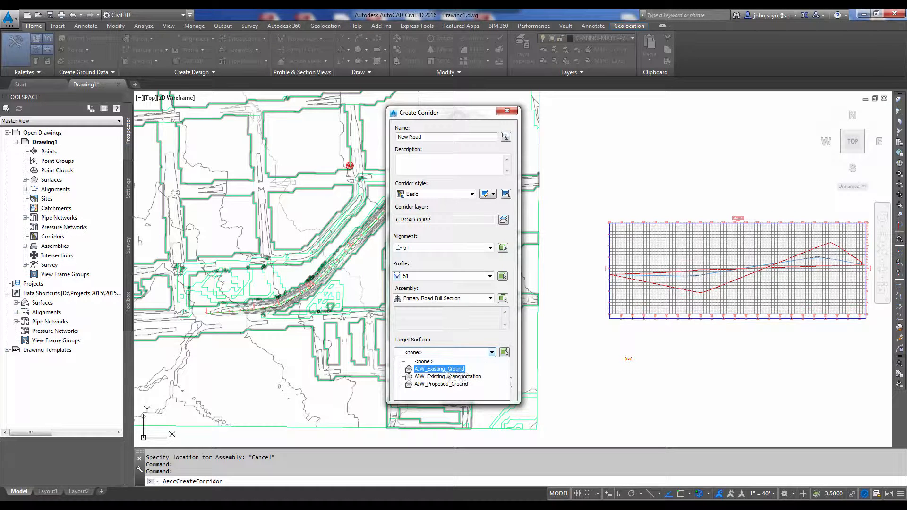
pyautogui.click(440, 369)
pyautogui.click(411, 382)
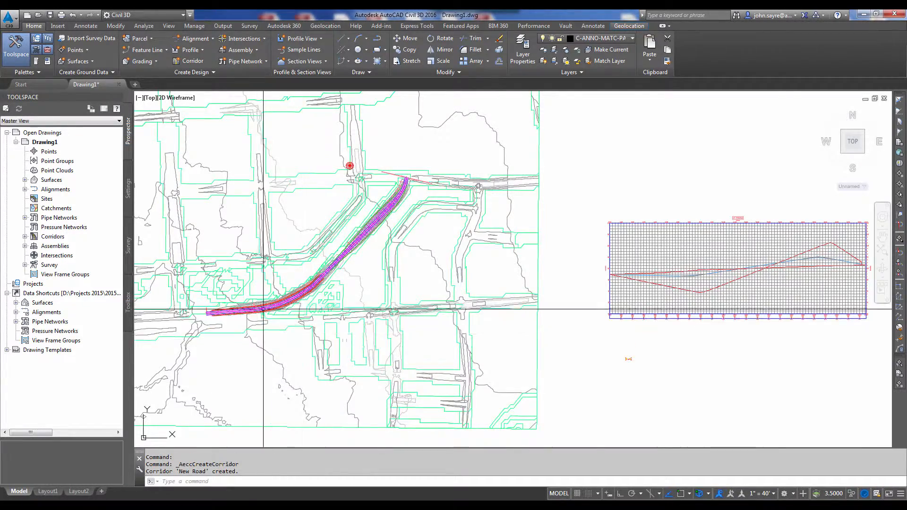
# Step: Add a new corridor surface to the New Road corridor
pyautogui.scroll(8, 393, 265)
pyautogui.click(393, 266)
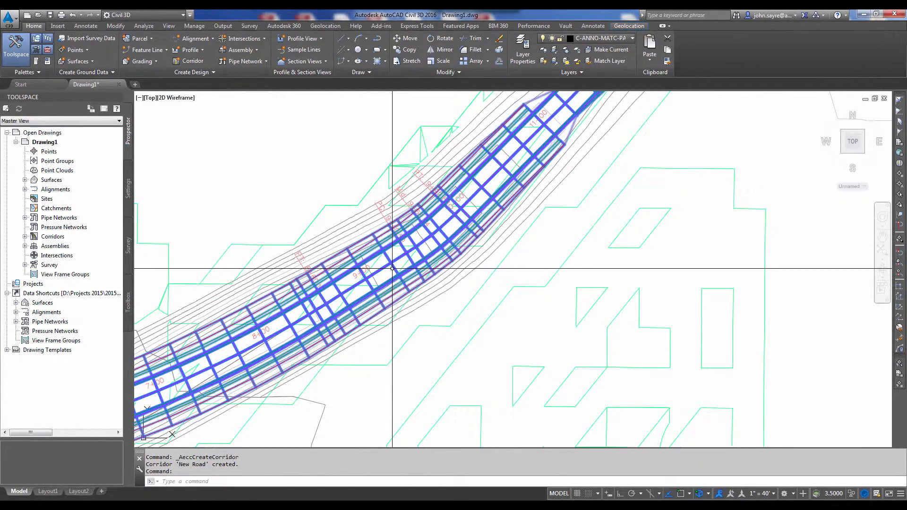
pyautogui.rightClick(394, 270)
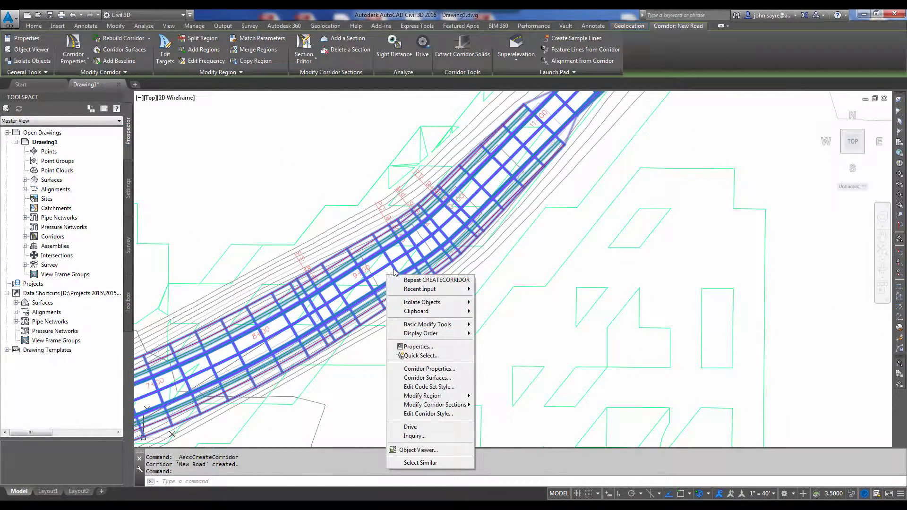
pyautogui.click(428, 378)
pyautogui.click(311, 196)
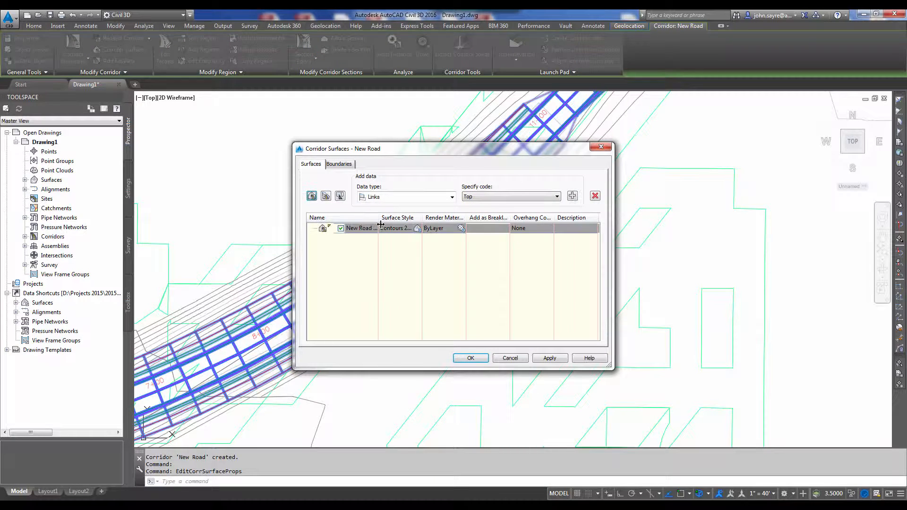
# Step: Give the corridor surface the Contours 1' and 5' (Design) style, Top link data and Top Links overhang correction
pyautogui.click(416, 228)
pyautogui.click(471, 254)
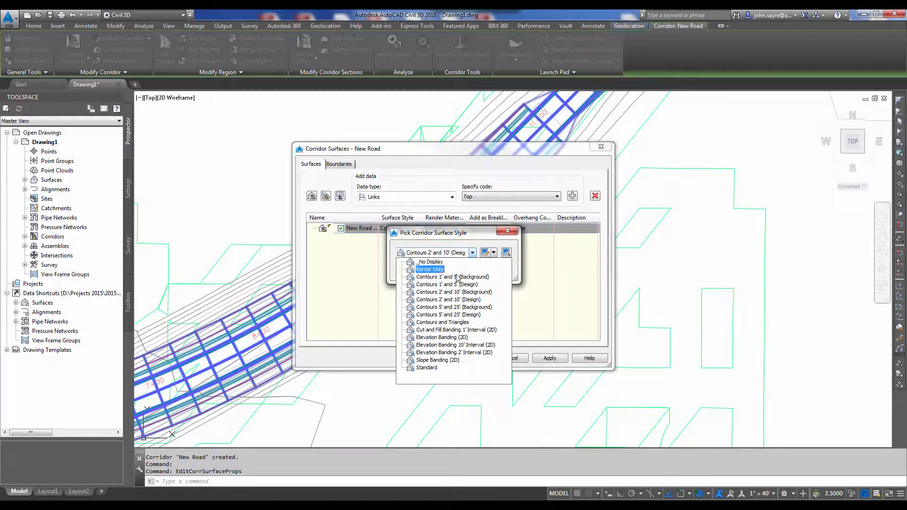
pyautogui.click(453, 284)
pyautogui.click(415, 268)
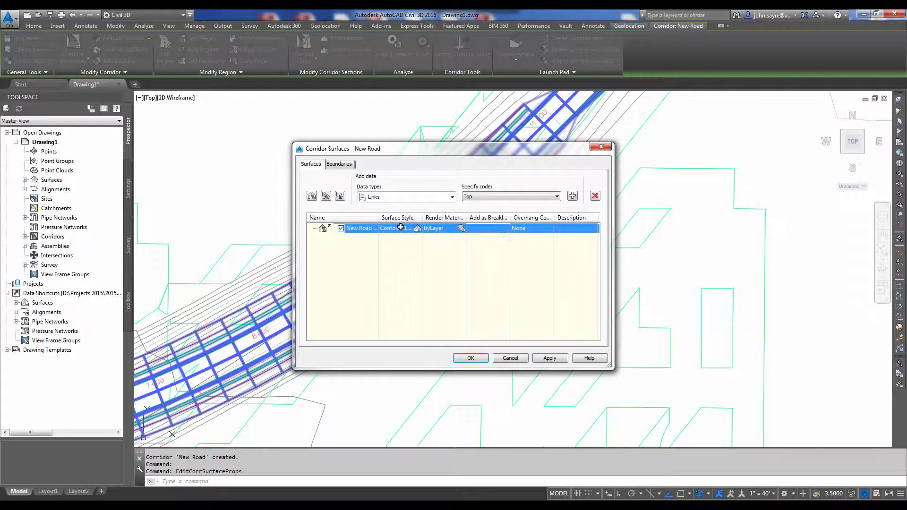
pyautogui.click(573, 196)
pyautogui.click(526, 230)
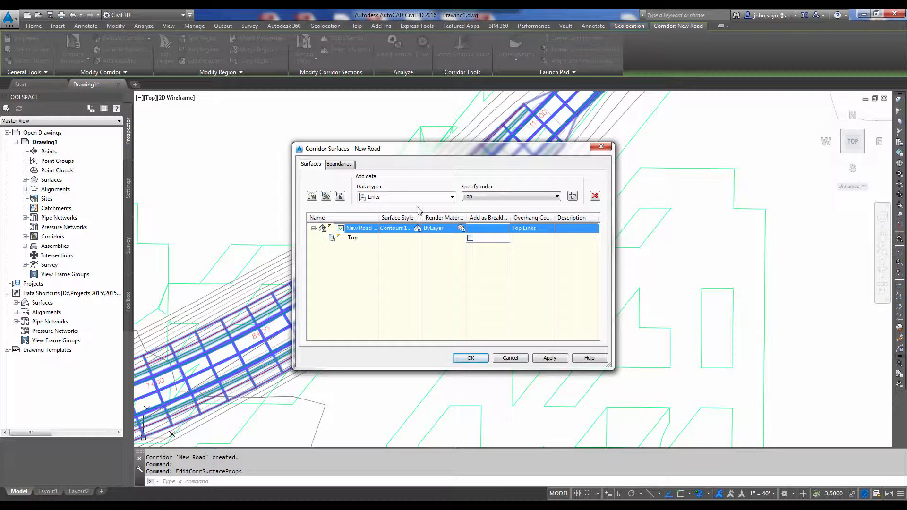
# Step: Use the corridor extents as the surface's outer boundary and rebuild the corridor
pyautogui.click(340, 164)
pyautogui.rightClick(367, 196)
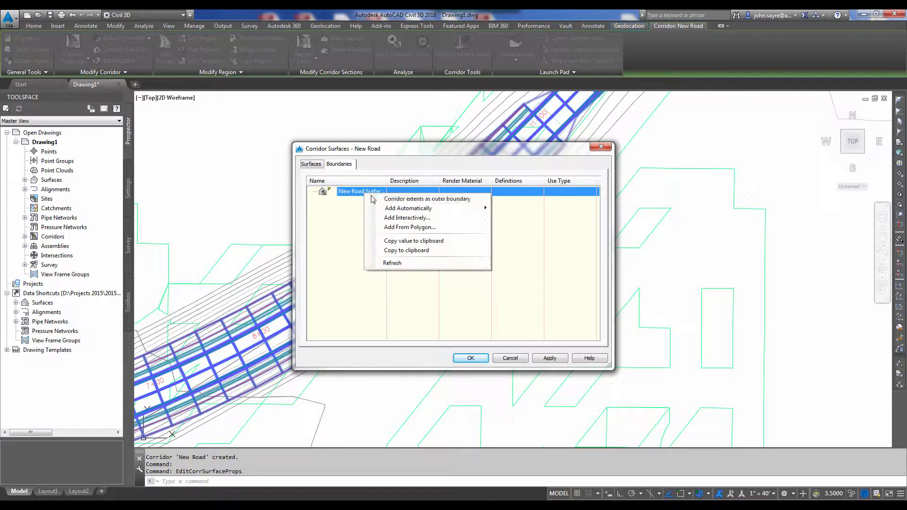
pyautogui.click(416, 199)
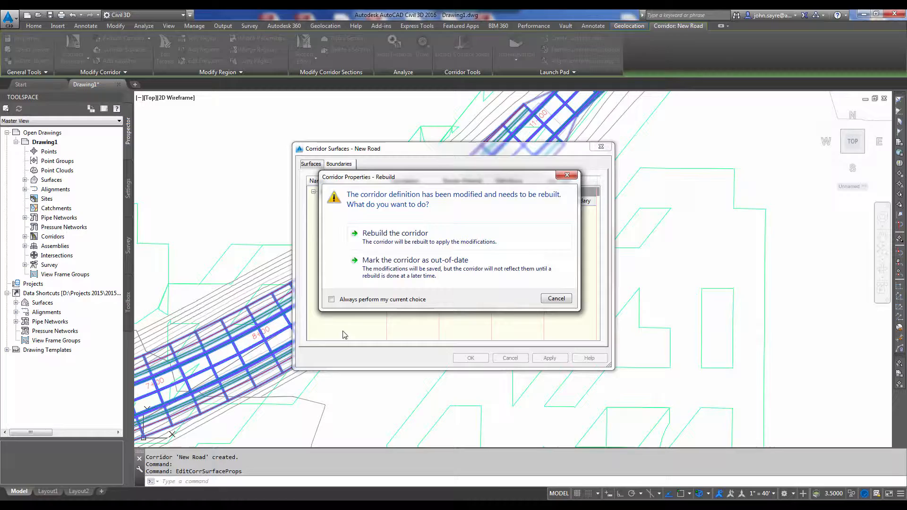
pyautogui.click(395, 234)
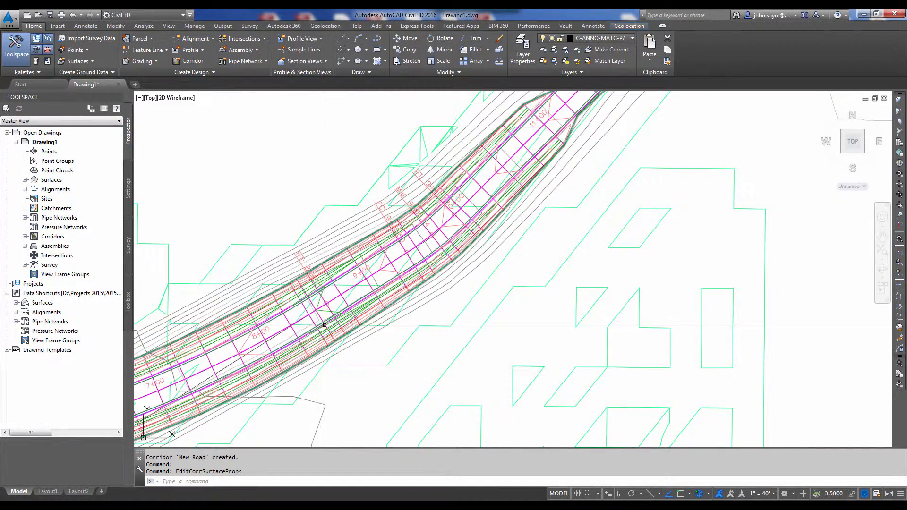
# Step: Examine the new surface contours along the New Road corridor against the surrounding proposed ground contours
pyautogui.scroll(-6, 311, 327)
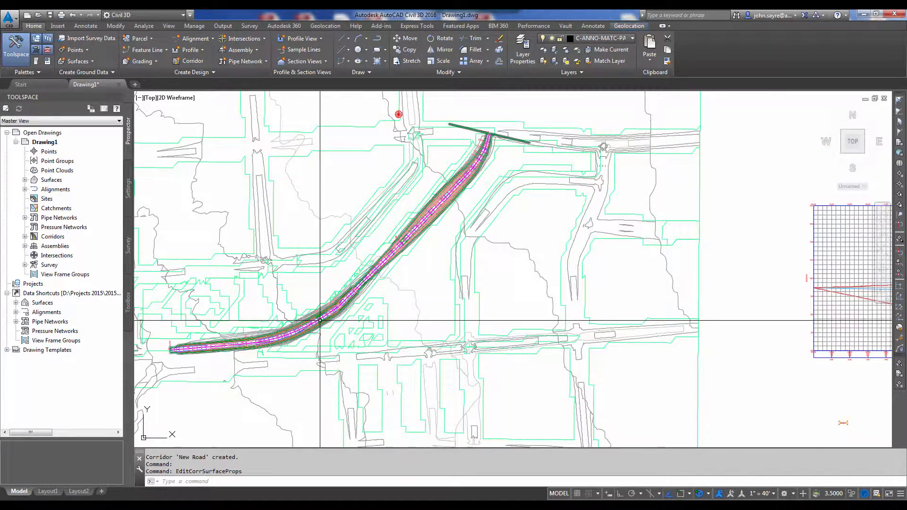
pyautogui.scroll(4, 312, 321)
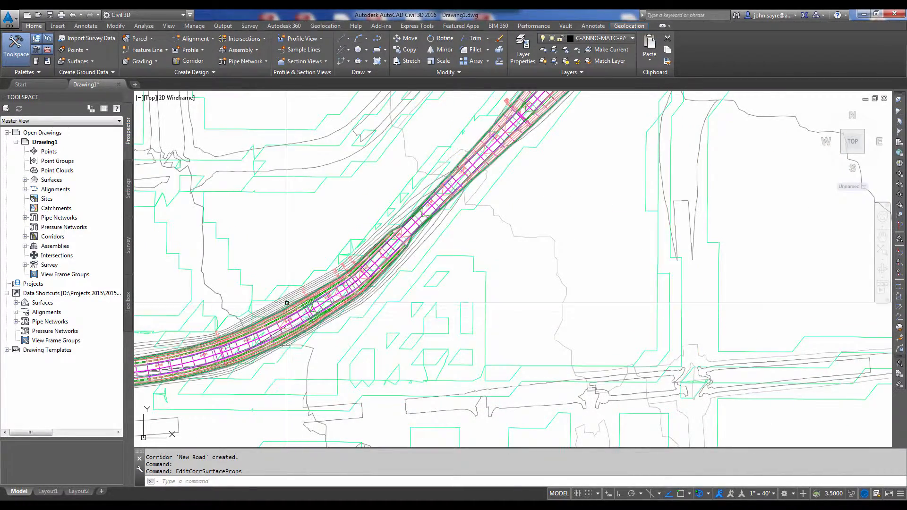
pyautogui.scroll(5, 293, 307)
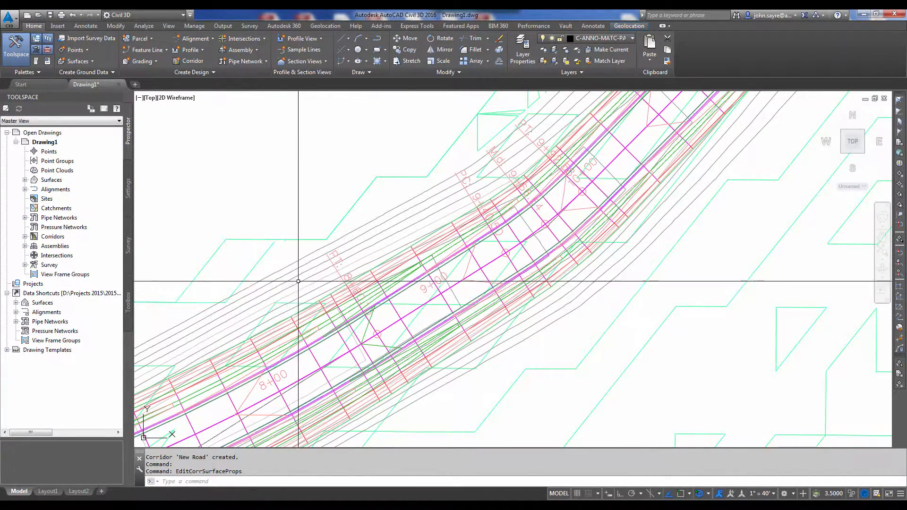
pyautogui.click(254, 310)
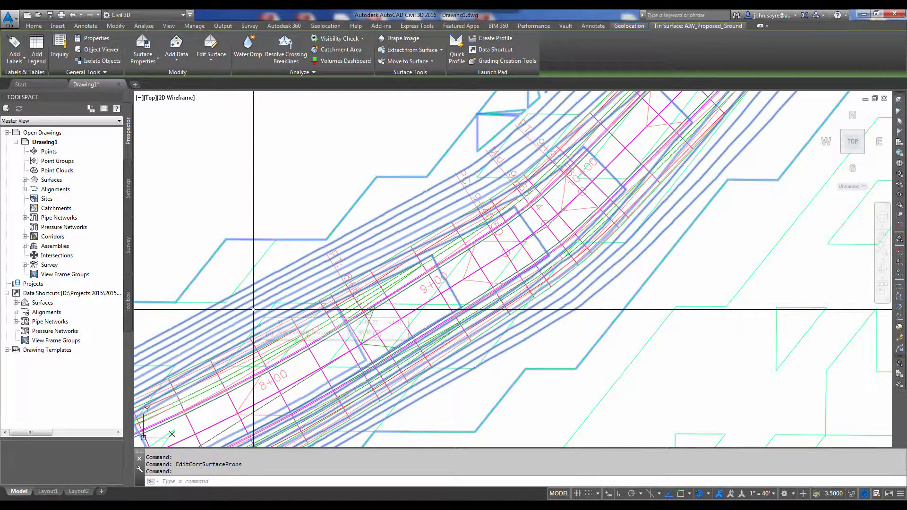
pyautogui.press('Escape')
pyautogui.scroll(-8, 415, 296)
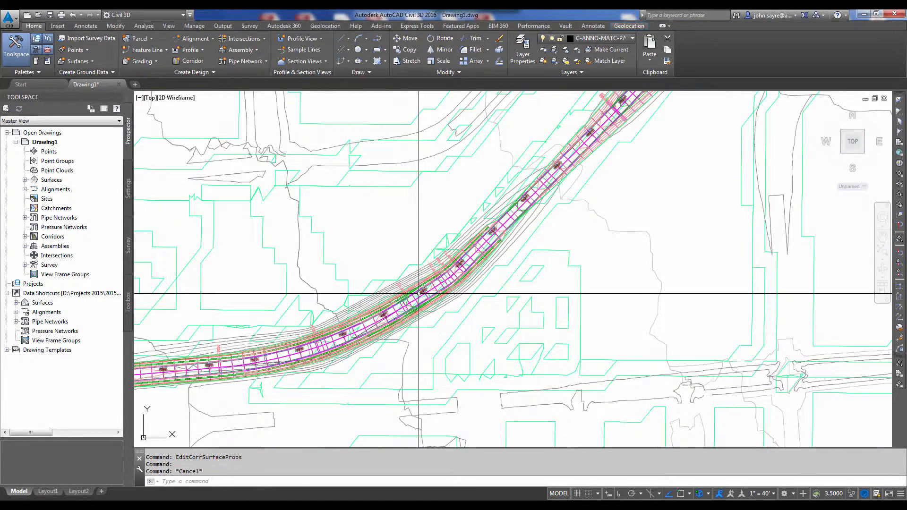
pyautogui.moveTo(499, 296)
pyautogui.mouseDown(button='middle')
pyautogui.moveTo(345, 319)
pyautogui.moveTo(364, 331)
pyautogui.mouseUp(button='middle')
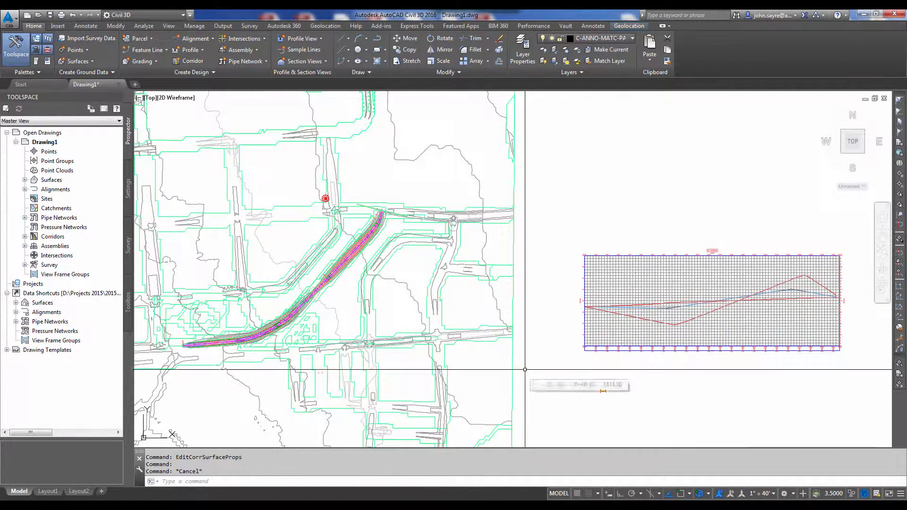
# Step: Save the drawing as New Road in the Data Migration Infraworks 360 & Civil 3D folder and close Civil 3D
pyautogui.hotkey('ctrl', 's')
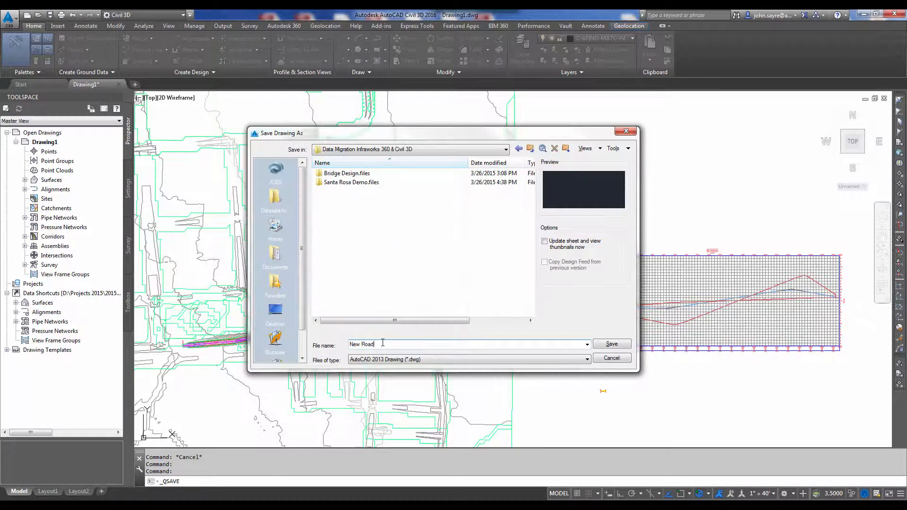
pyautogui.click(615, 345)
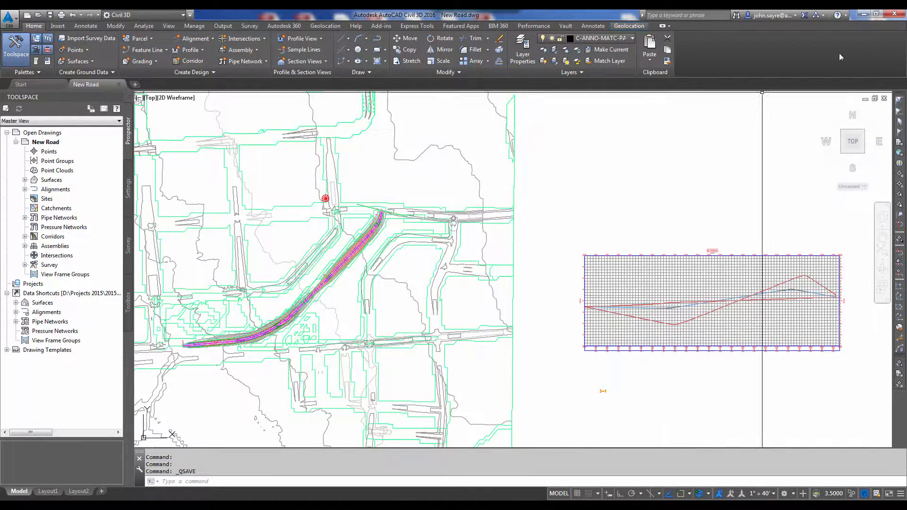
pyautogui.click(892, 15)
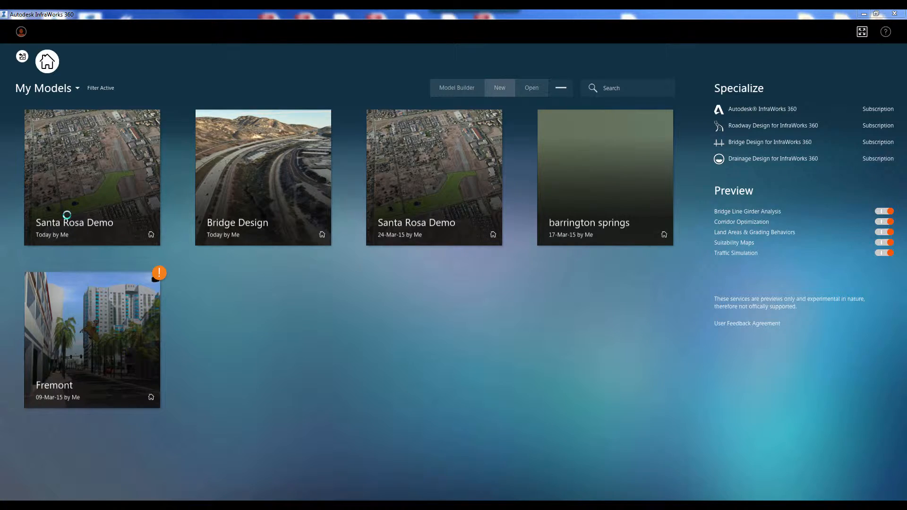
# Step: Open the Santa Rosa Demo model in InfraWorks 360 and delete the existing curved road crossing the green area
pyautogui.click(104, 228)
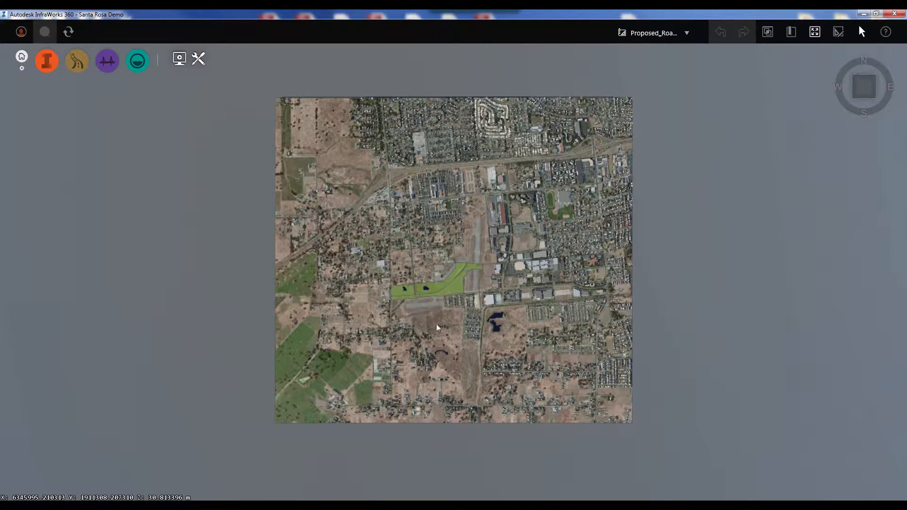
pyautogui.scroll(5, 434, 289)
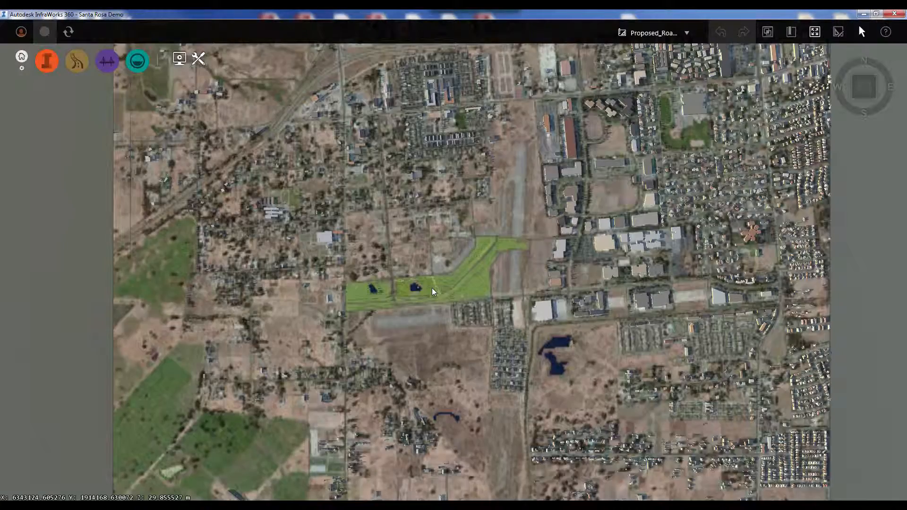
pyautogui.scroll(6, 433, 289)
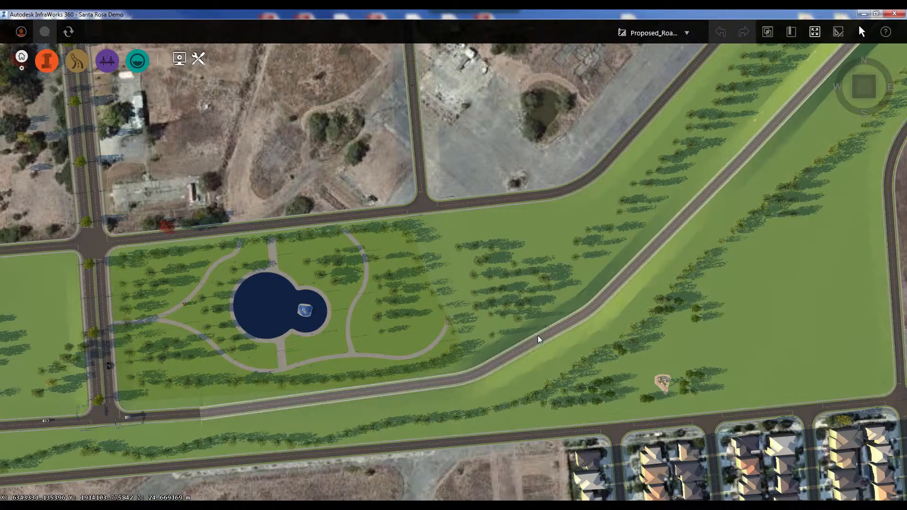
pyautogui.click(527, 352)
pyautogui.press('Delete')
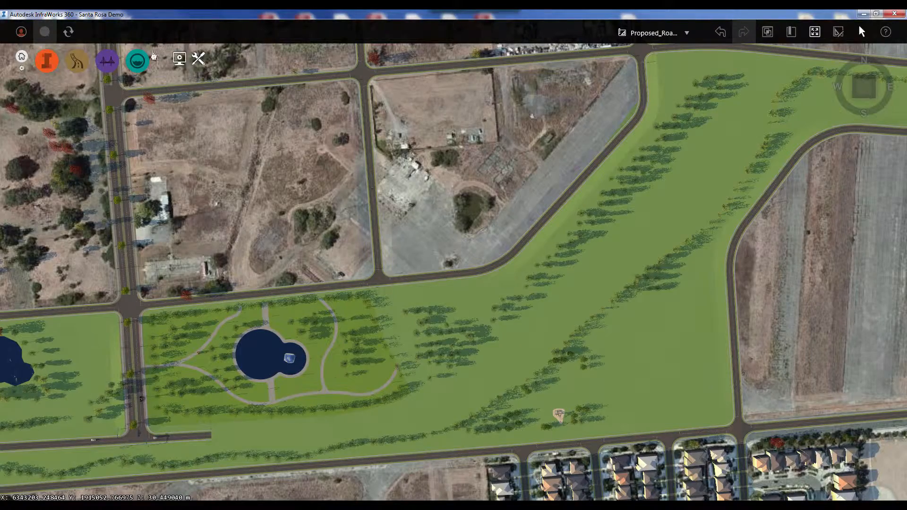
# Step: Add the New Road drawing to the model as an Autodesk AutoCAD Civil 3D DWG data source
pyautogui.click(56, 62)
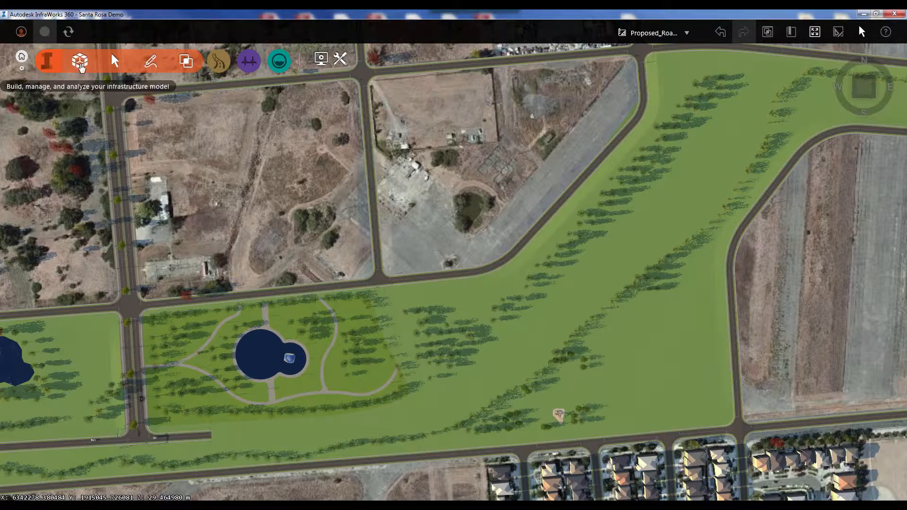
pyautogui.click(45, 87)
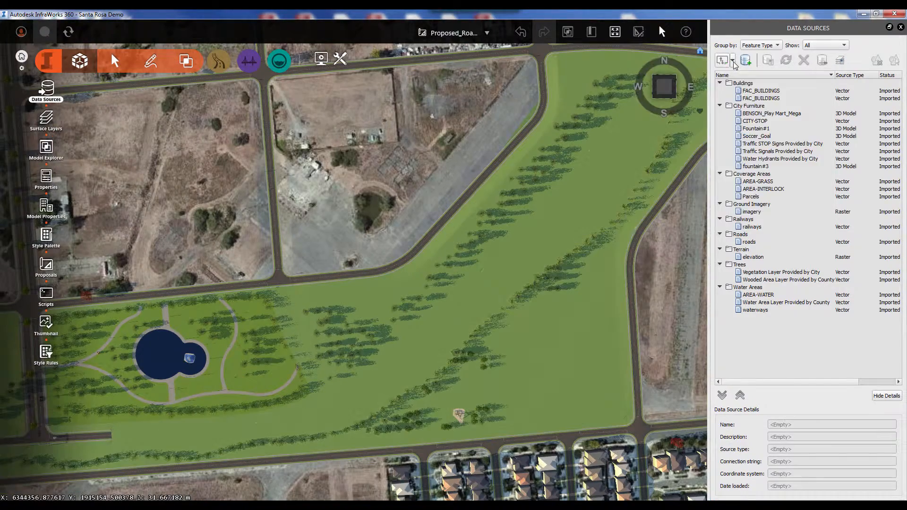
pyautogui.click(733, 60)
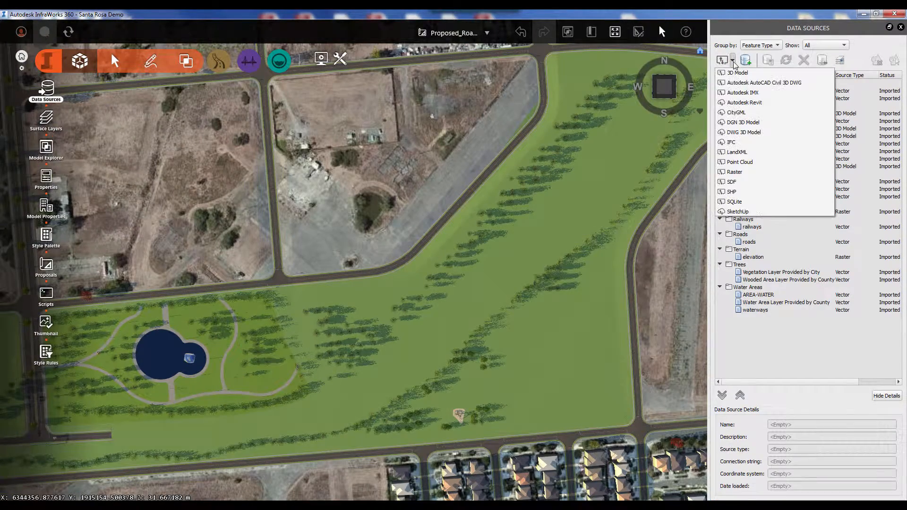
pyautogui.click(773, 84)
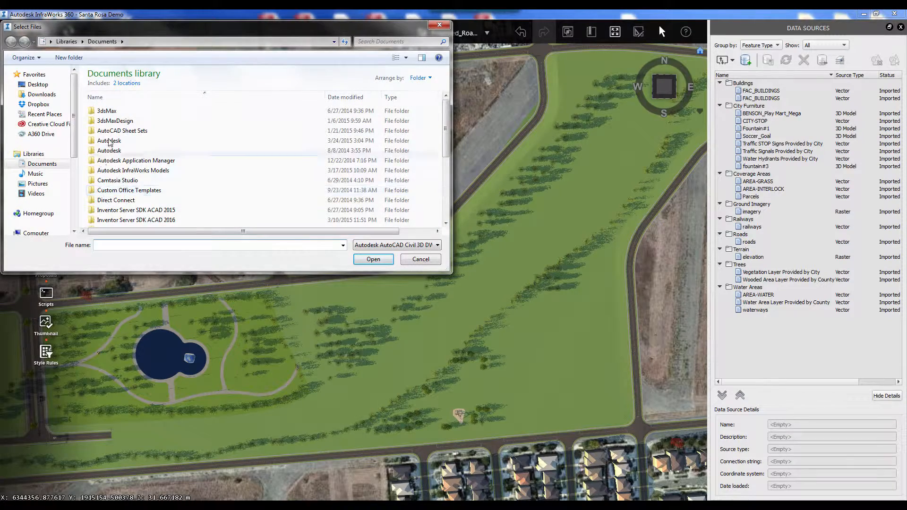
pyautogui.click(124, 104)
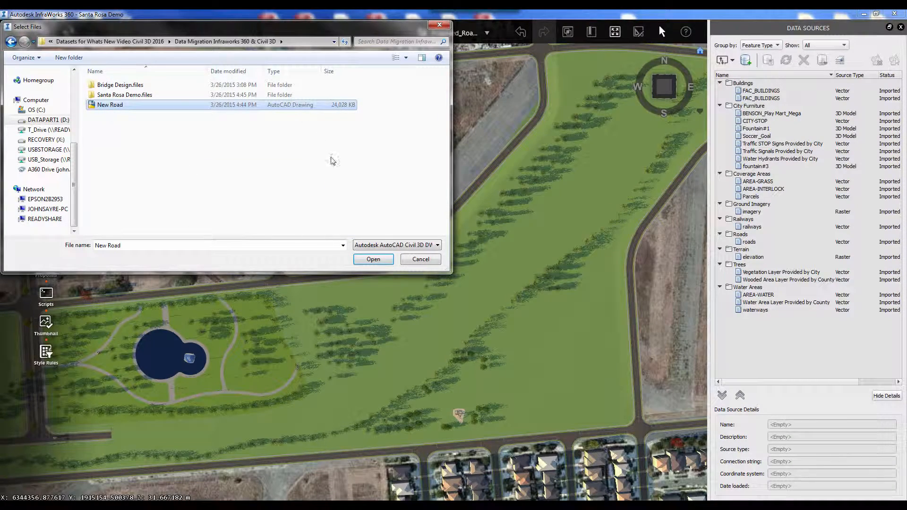
pyautogui.click(368, 260)
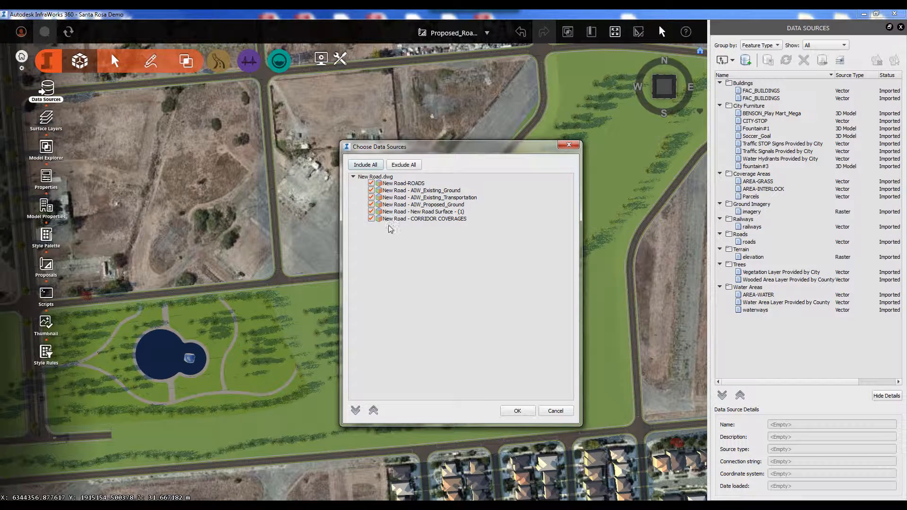
# Step: Include only the New Road roads, New Road Surface and corridor coverages, leaving out the AIW existing and proposed data
pyautogui.click(371, 191)
pyautogui.click(371, 197)
pyautogui.click(517, 410)
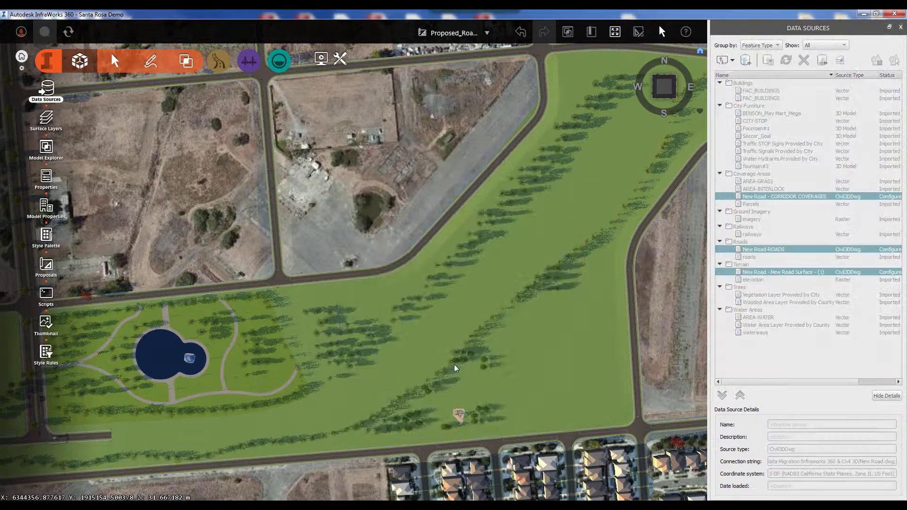
# Step: Configure the three New Road data sources together with their default settings and refresh them into the model
pyautogui.rightClick(763, 198)
pyautogui.click(806, 212)
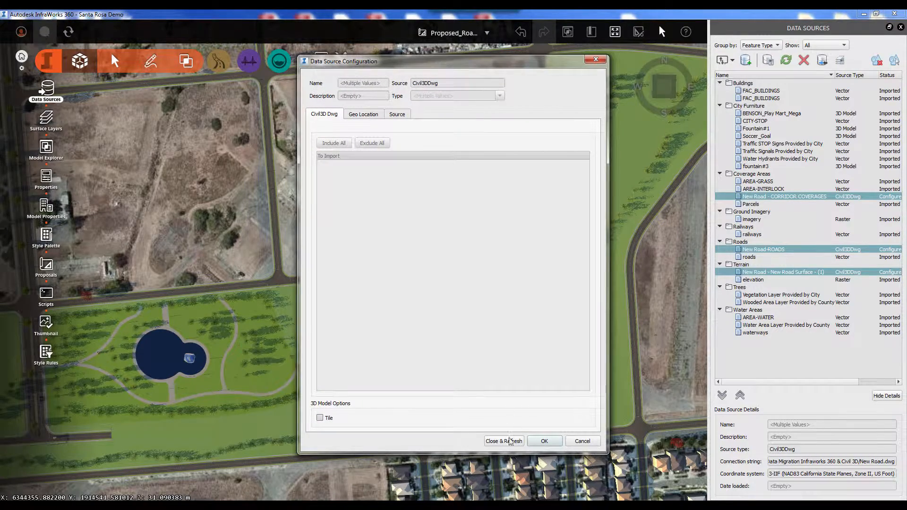
pyautogui.click(511, 441)
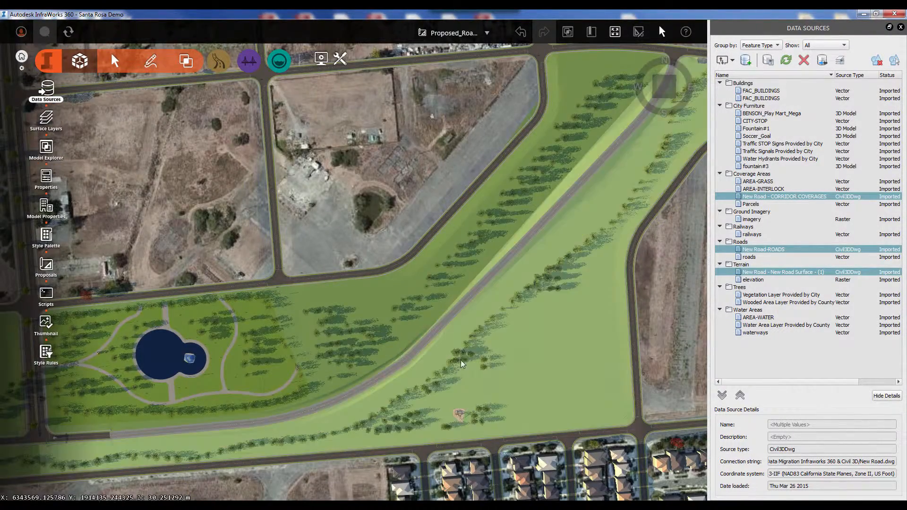
# Step: Examine the imported road and its grading in the green area from oblique and overhead views
pyautogui.moveTo(464, 364); pyautogui.dragTo(408, 354)
pyautogui.scroll(2, 410, 347)
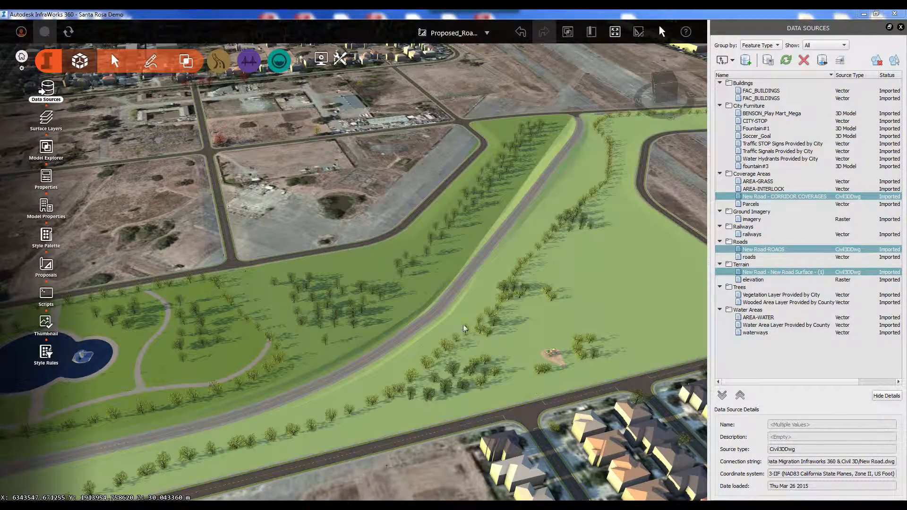
pyautogui.scroll(1, 418, 350)
pyautogui.moveTo(416, 348); pyautogui.dragTo(418, 414)
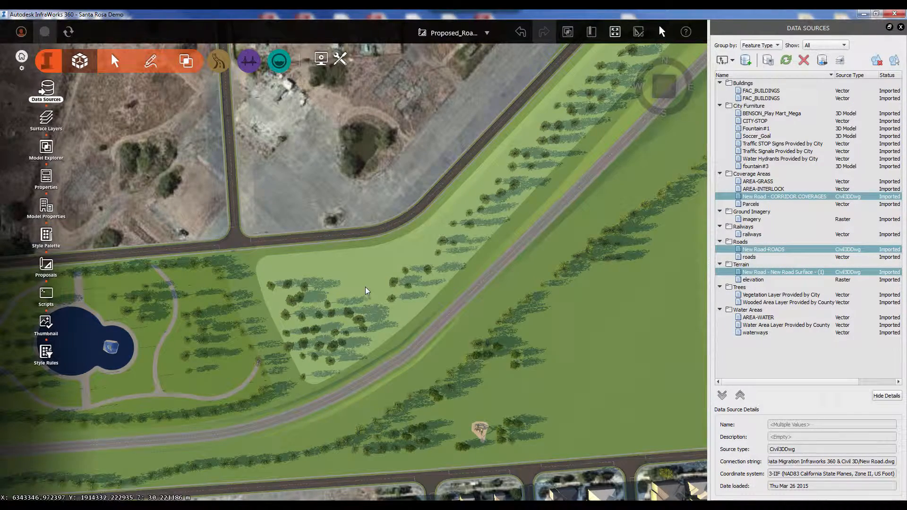
# Step: Close the data source list and switch from Santa Rosa Demo to the Bridge Design model
pyautogui.click(901, 28)
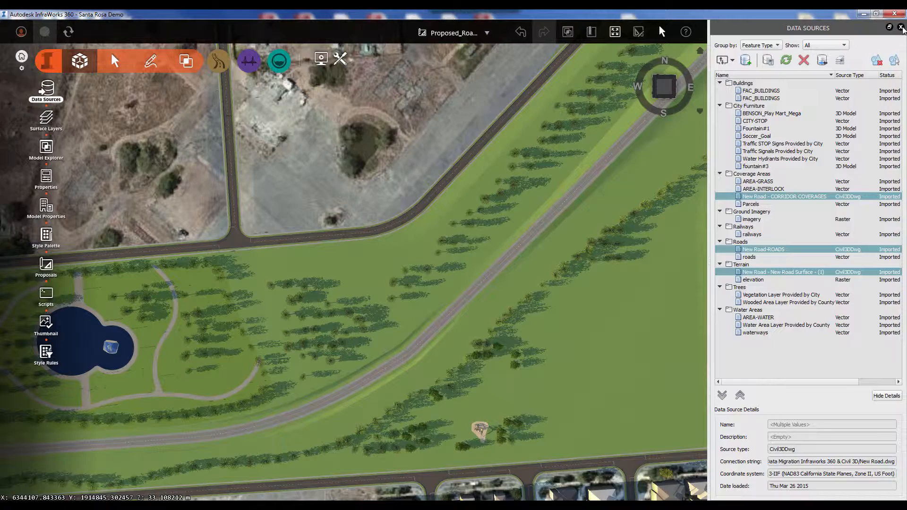
pyautogui.click(23, 56)
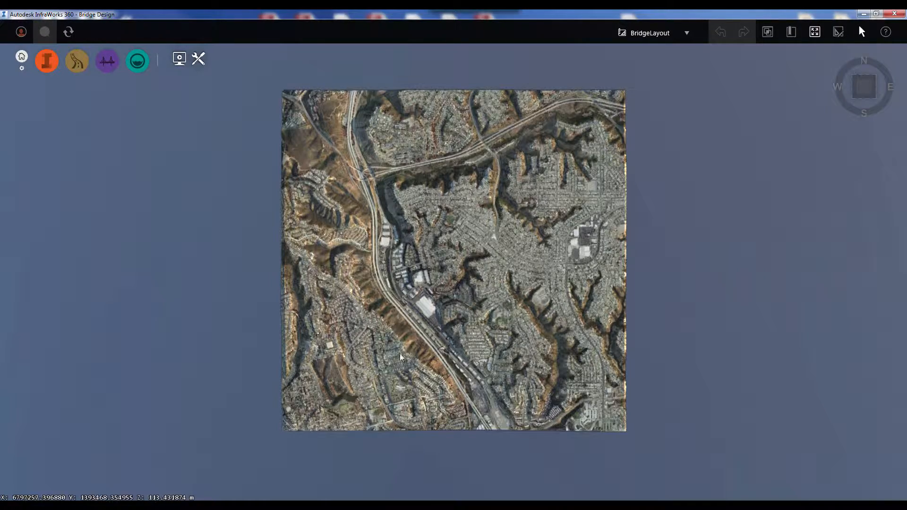
# Step: Examine the curved road and its two bridges over the freeway and the railway, from overhead down to low oblique angles
pyautogui.scroll(5, 396, 308)
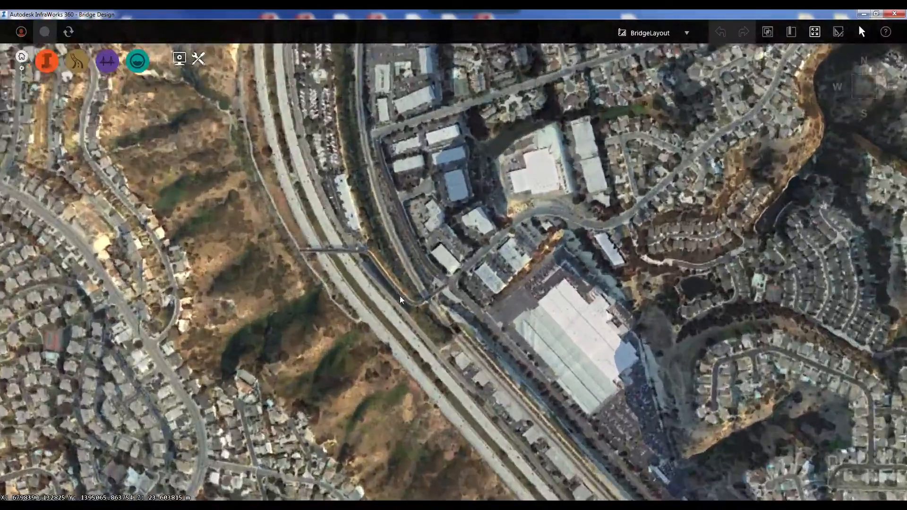
pyautogui.scroll(4, 400, 300)
pyautogui.moveTo(402, 300); pyautogui.dragTo(367, 239)
pyautogui.scroll(4, 367, 242)
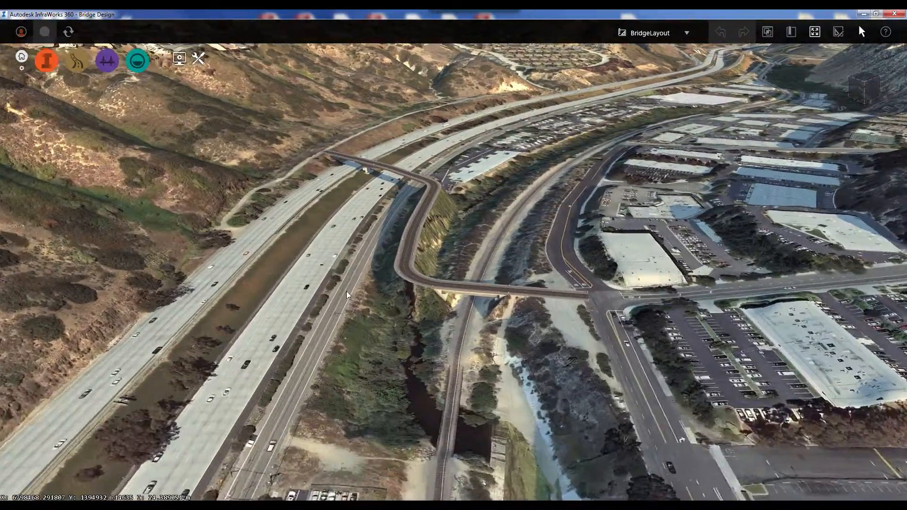
pyautogui.moveTo(360, 306); pyautogui.dragTo(384, 318)
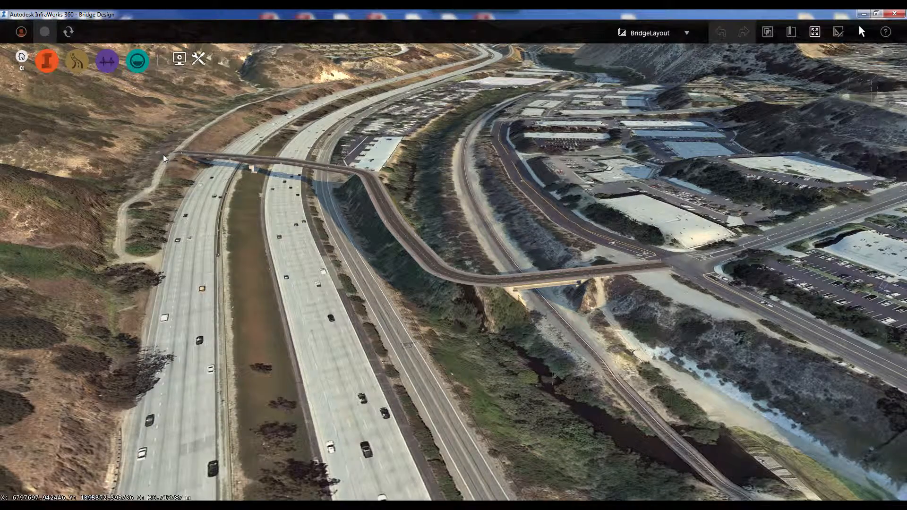
pyautogui.scroll(5, 259, 203)
pyautogui.moveTo(259, 203); pyautogui.dragTo(206, 183)
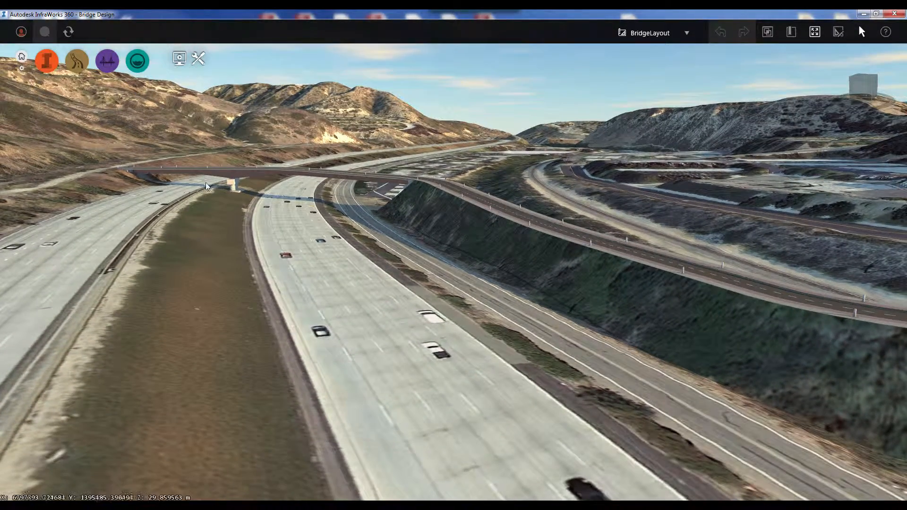
pyautogui.scroll(-2, 467, 292)
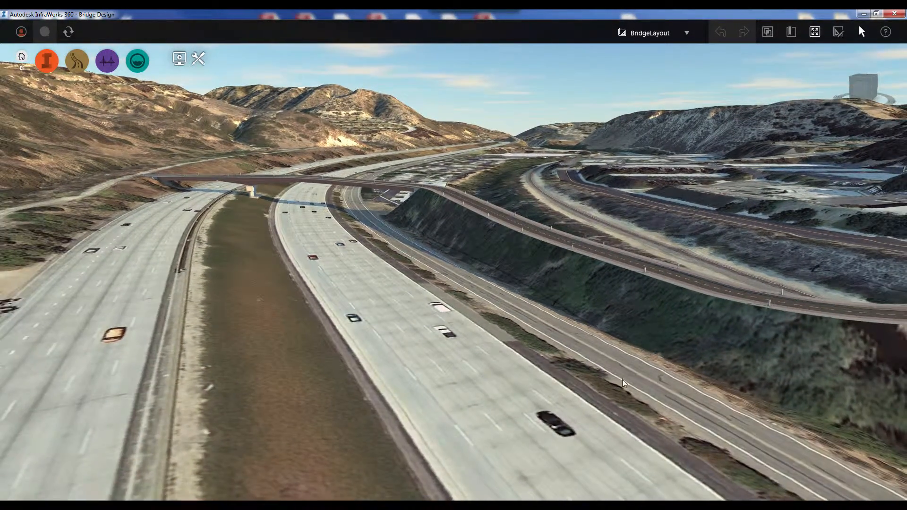
pyautogui.moveTo(622, 380); pyautogui.dragTo(184, 226, button='middle')
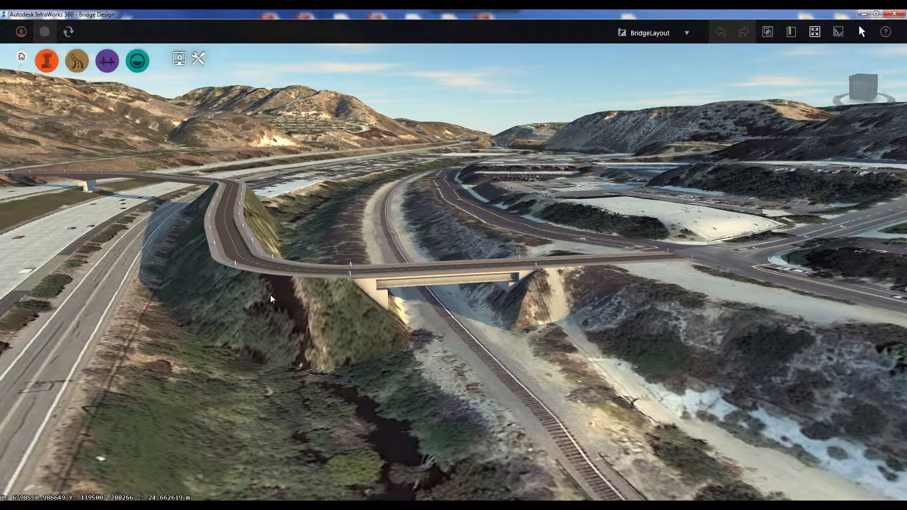
pyautogui.moveTo(266, 305); pyautogui.dragTo(276, 311)
pyautogui.scroll(-2, 272, 308)
pyautogui.moveTo(221, 308); pyautogui.dragTo(399, 303, button='middle')
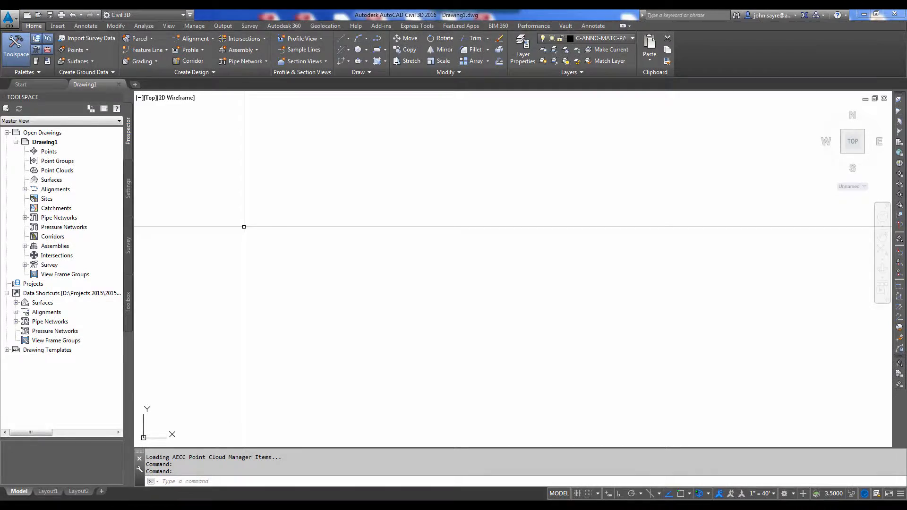
# Step: In AutoCAD Civil 3D, choose the Bridge Design InfraWorks 360 model for opening and use its CA83-VF coordinate system for the drawing
pyautogui.click(55, 27)
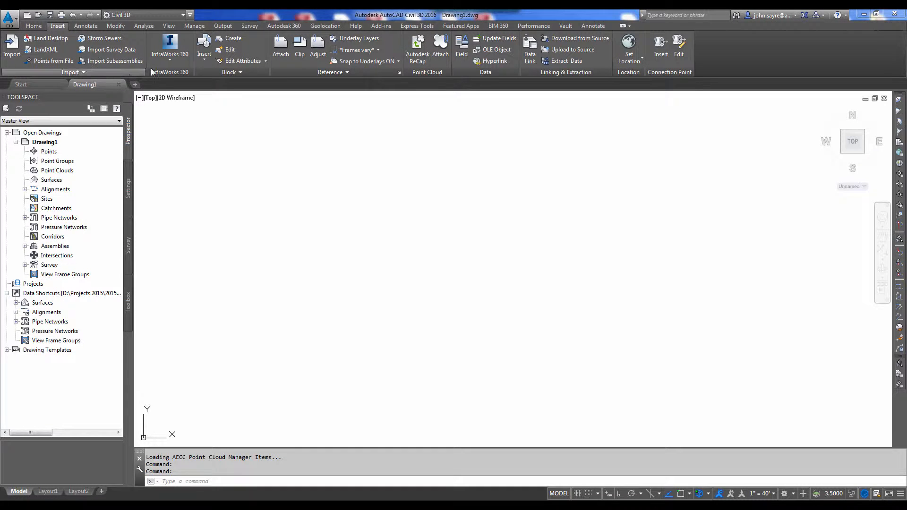
pyautogui.click(170, 47)
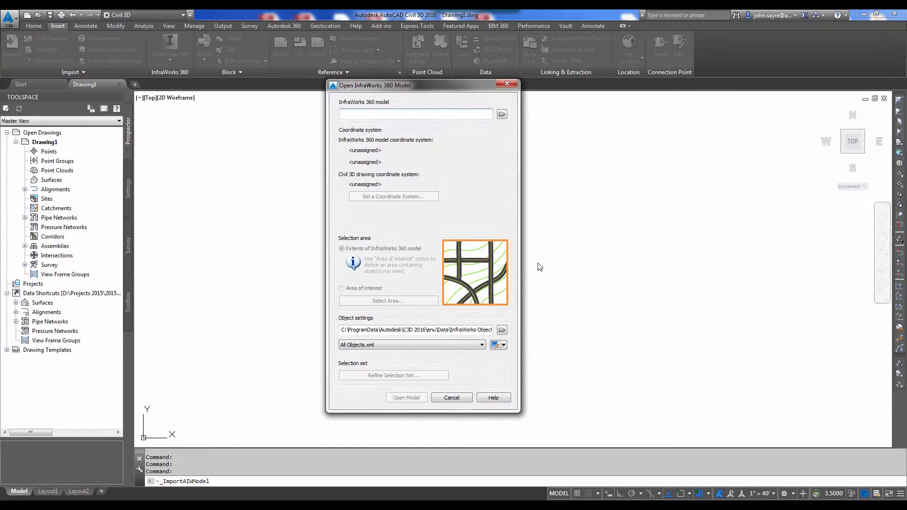
pyautogui.click(502, 115)
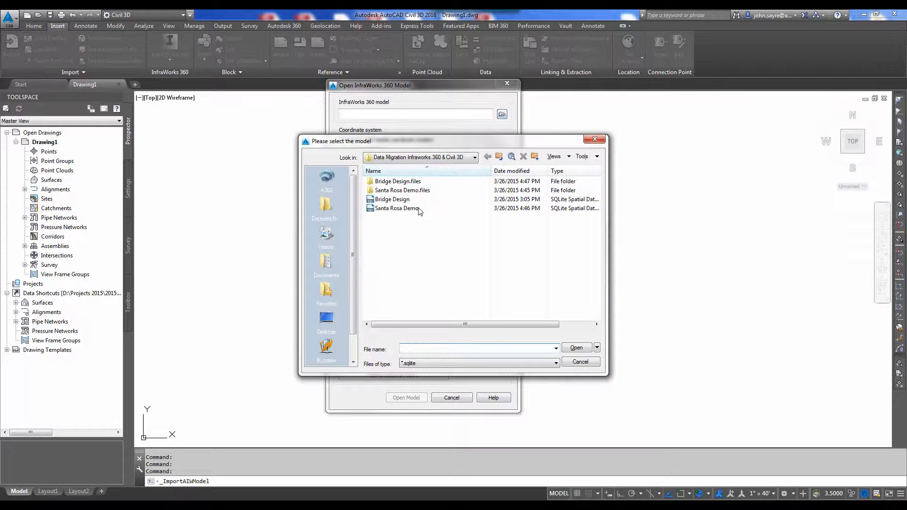
pyautogui.click(407, 203)
pyautogui.click(576, 348)
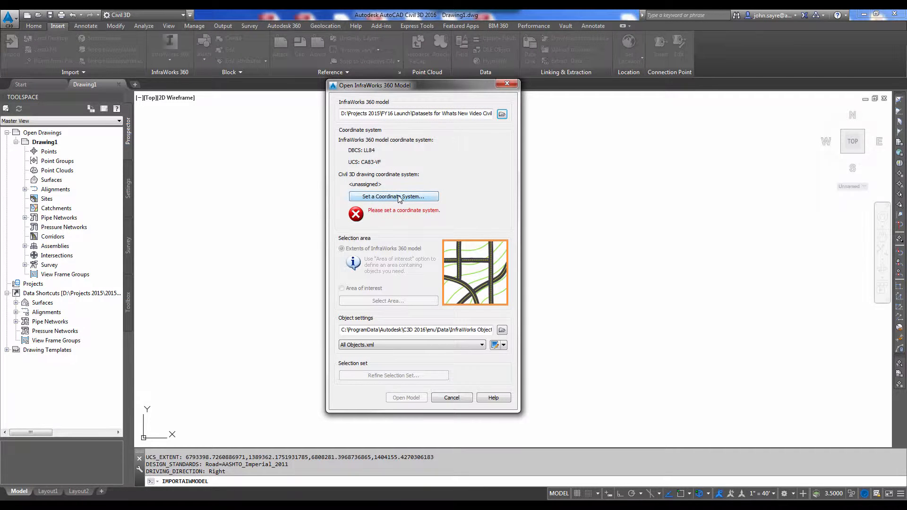
pyautogui.click(400, 197)
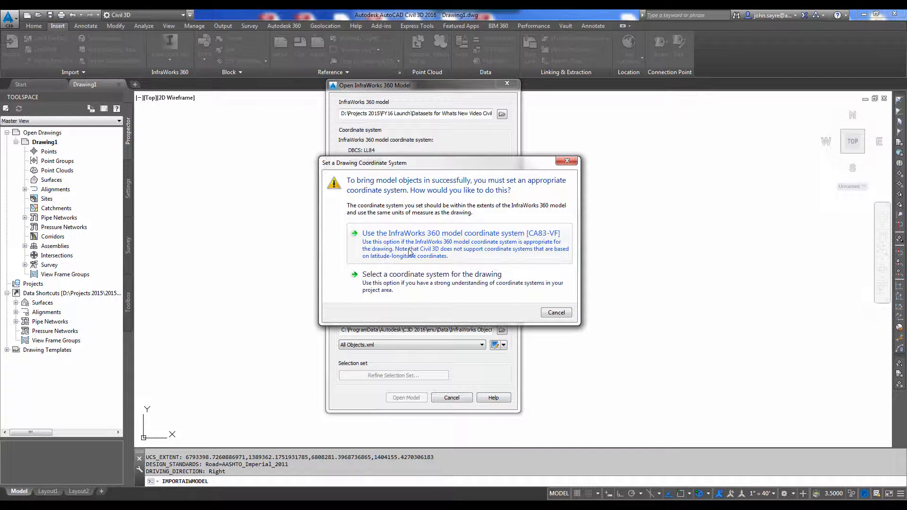
pyautogui.click(476, 242)
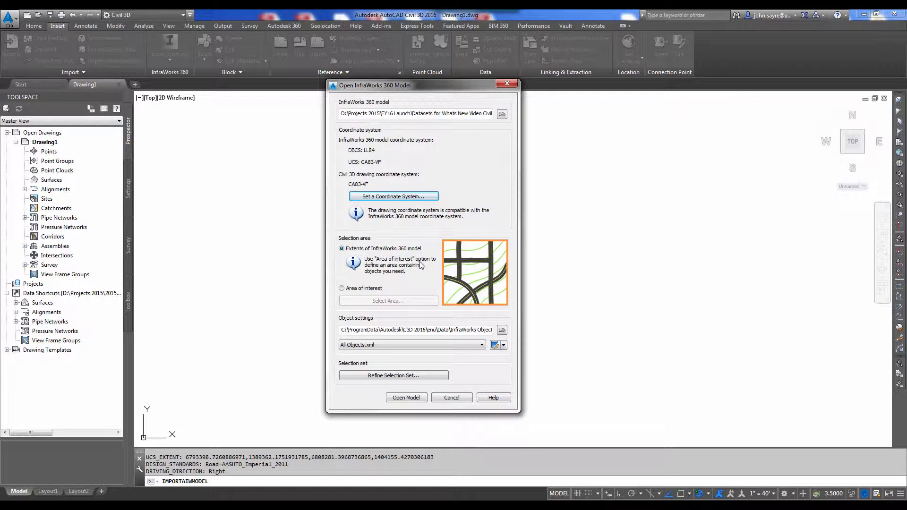
# Step: Limit the import to a rectangular area of interest around the freeway crossing, using online map data, and open the model
pyautogui.click(342, 288)
pyautogui.click(408, 301)
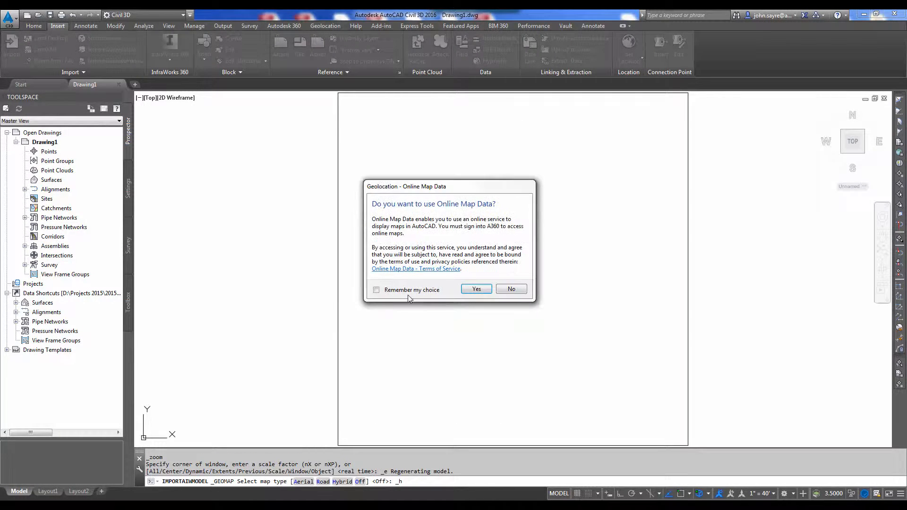
pyautogui.click(476, 289)
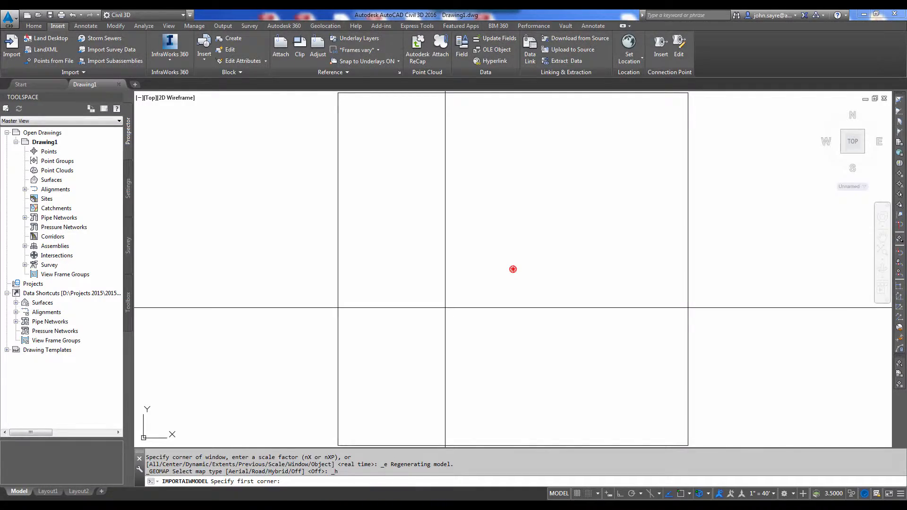
pyautogui.scroll(3, 531, 408)
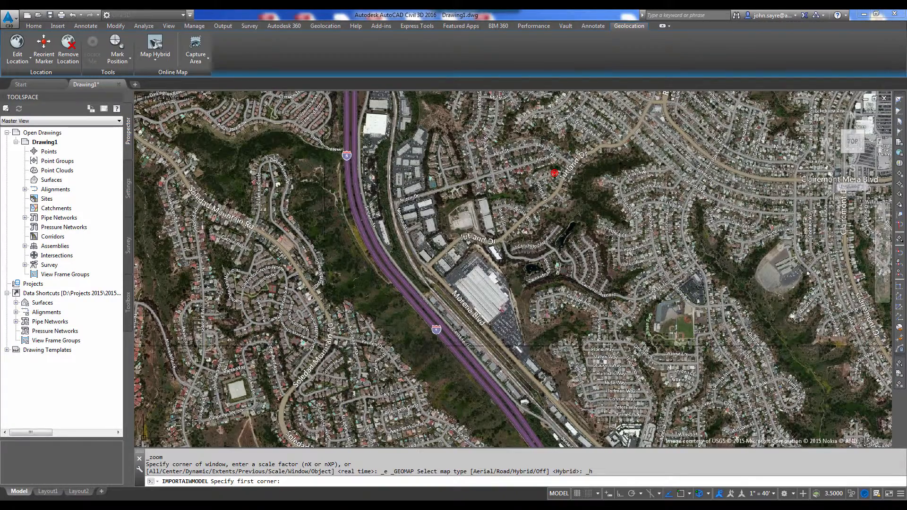
pyautogui.click(281, 367)
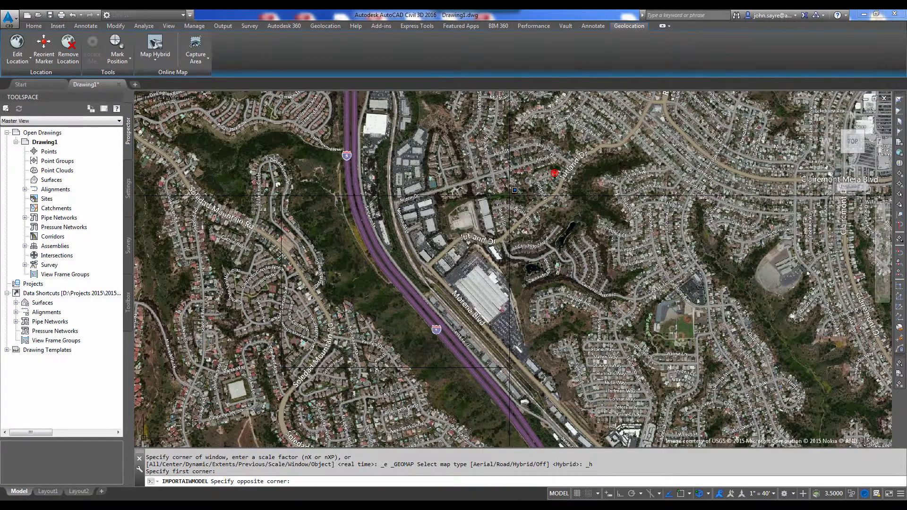
pyautogui.click(509, 195)
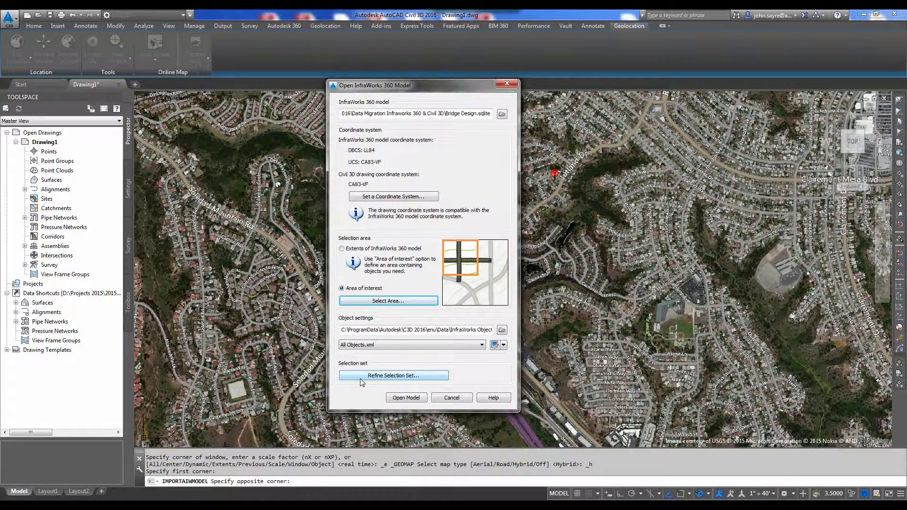
pyautogui.click(407, 398)
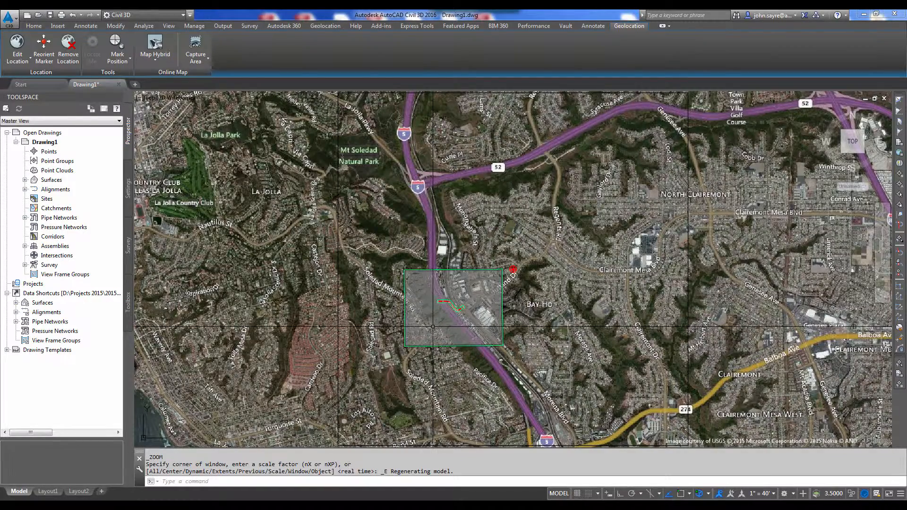
# Step: Turn off the online background map behind the imported model
pyautogui.click(168, 62)
pyautogui.click(167, 133)
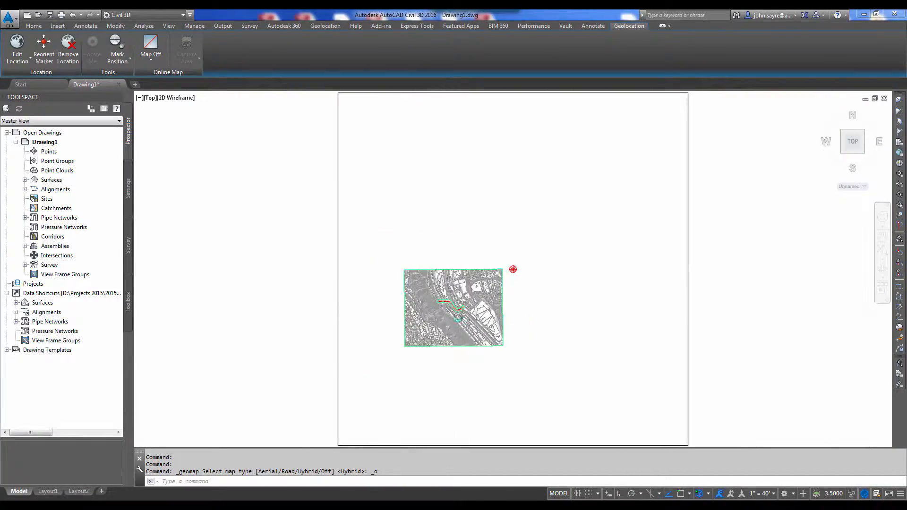
pyautogui.scroll(8, 434, 264)
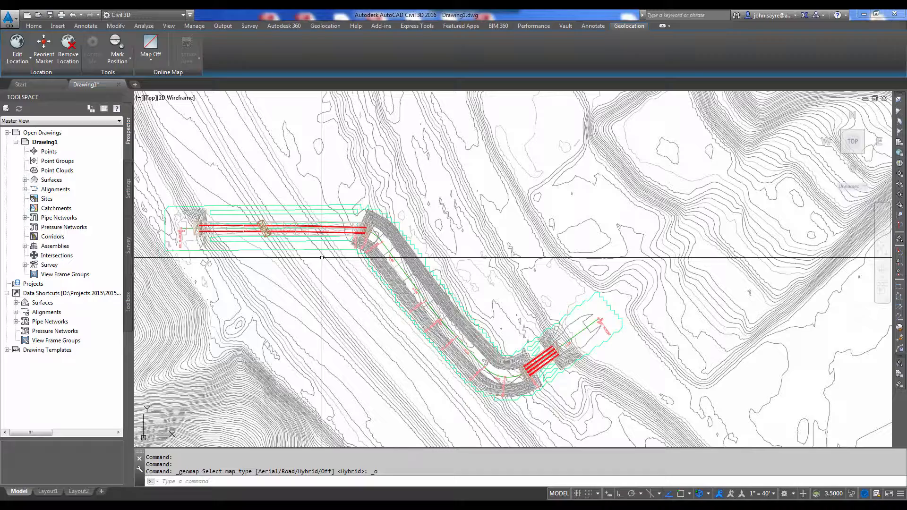
# Step: Inspect the western freeway bridge in Object Viewer, orbiting from the top to a front view of its girders, pier and abutments
pyautogui.scroll(6, 322, 257)
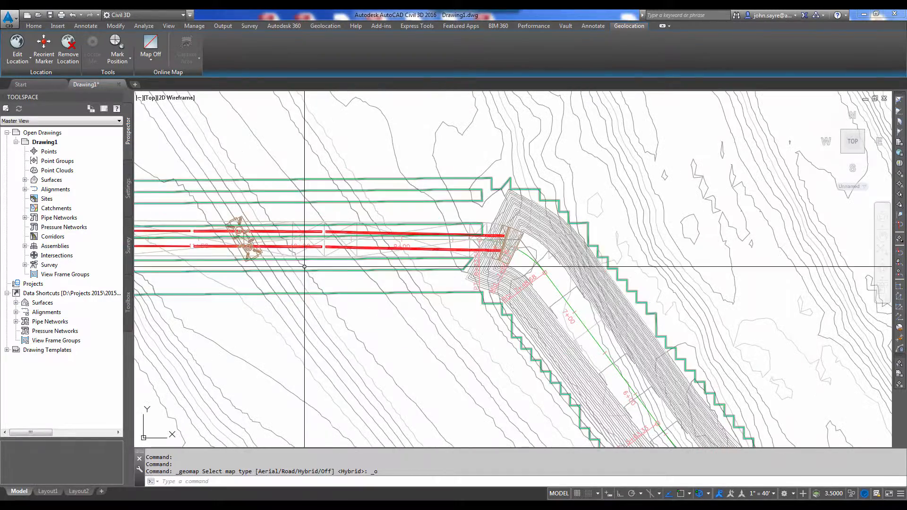
pyautogui.click(328, 249)
pyautogui.rightClick(325, 258)
pyautogui.click(365, 367)
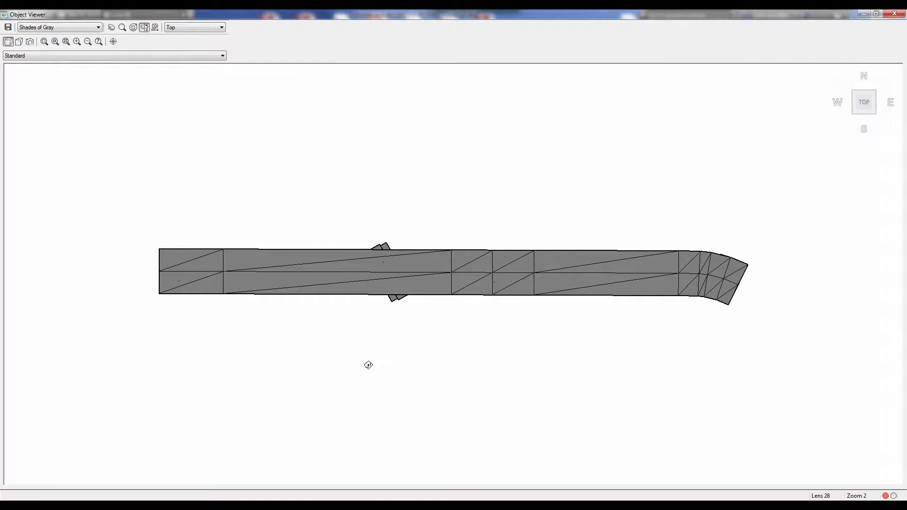
pyautogui.moveTo(428, 359); pyautogui.dragTo(392, 178)
pyautogui.moveTo(419, 336); pyautogui.dragTo(617, 238)
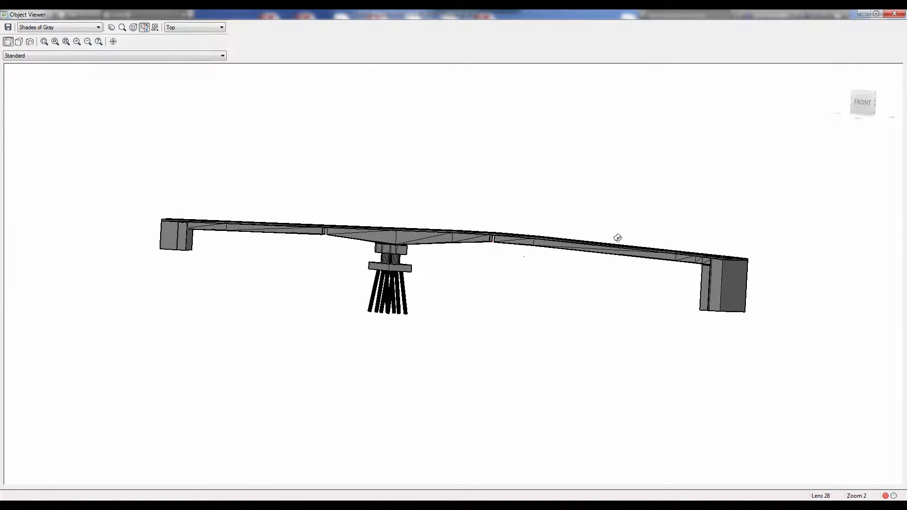
pyautogui.click(895, 14)
# Step: Start a surface profile for alignment 1, keeping its existing and proposed ground profiles, and choose to draw them in a profile view
pyautogui.scroll(-5, 674, 315)
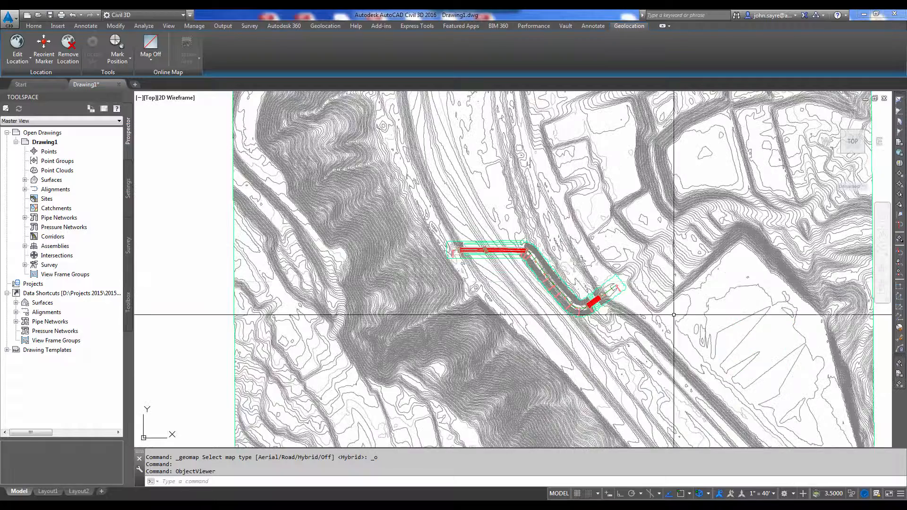
pyautogui.moveTo(674, 314); pyautogui.dragTo(455, 291, button='middle')
pyautogui.scroll(-2, 453, 289)
pyautogui.scroll(2, 488, 295)
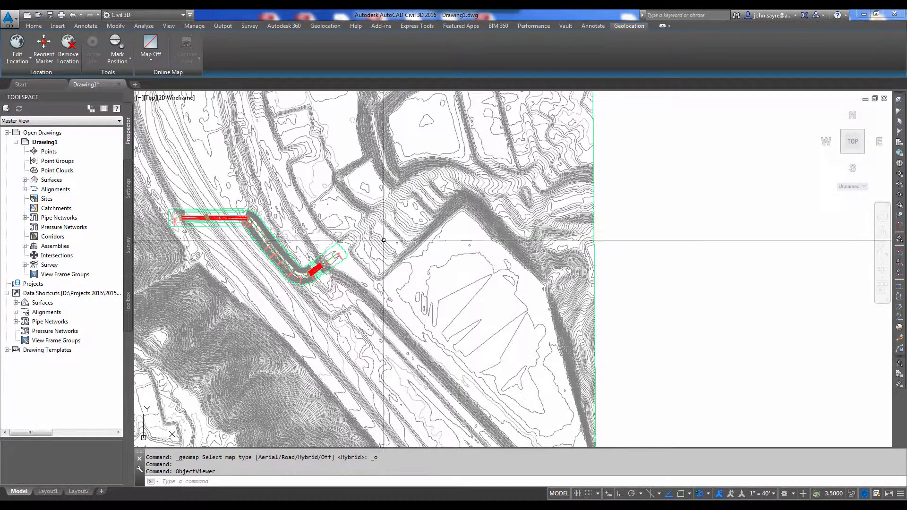
pyautogui.click(33, 26)
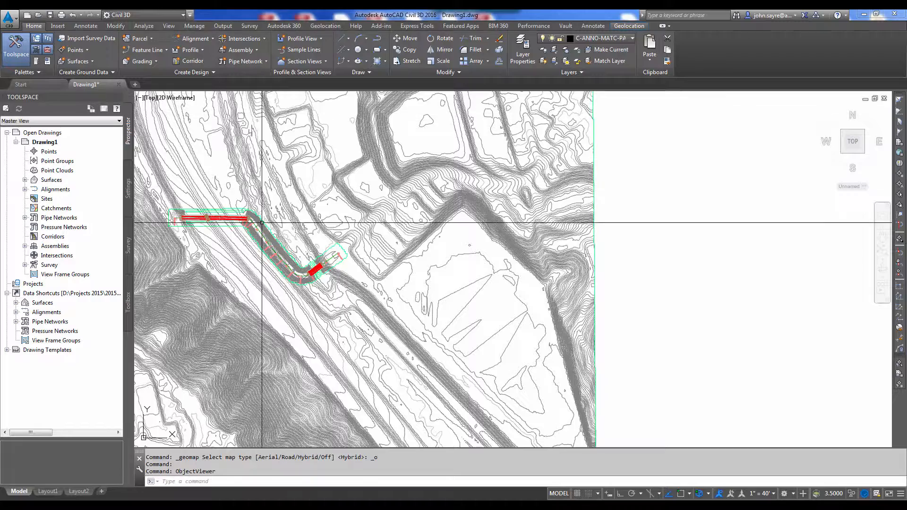
pyautogui.moveTo(314, 231); pyautogui.dragTo(308, 258, button='middle')
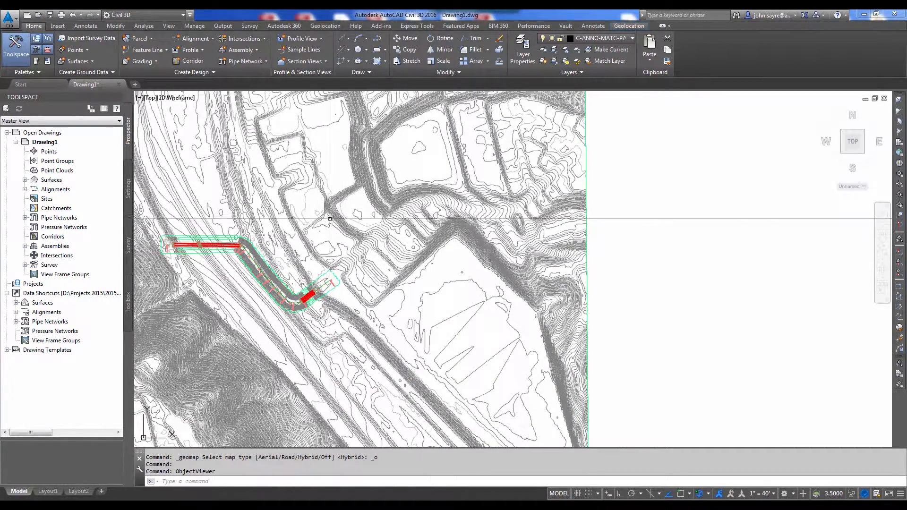
pyautogui.click(201, 52)
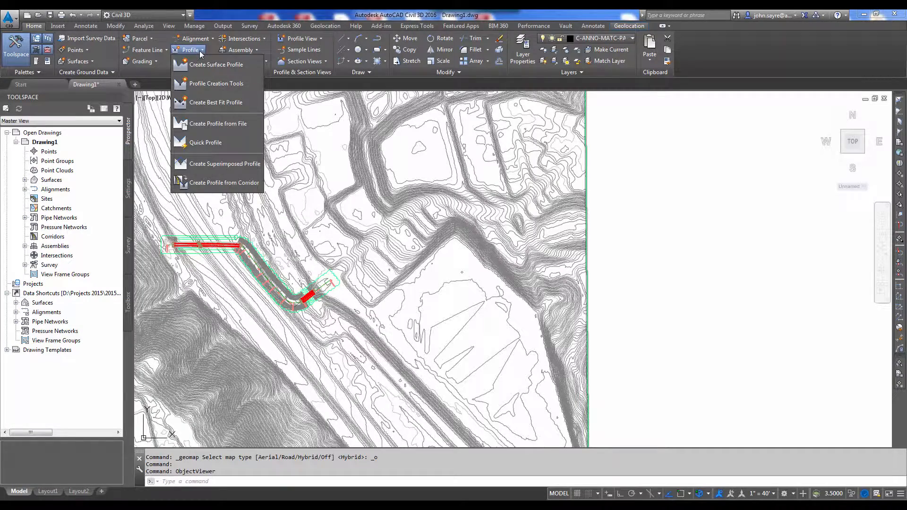
pyautogui.click(227, 68)
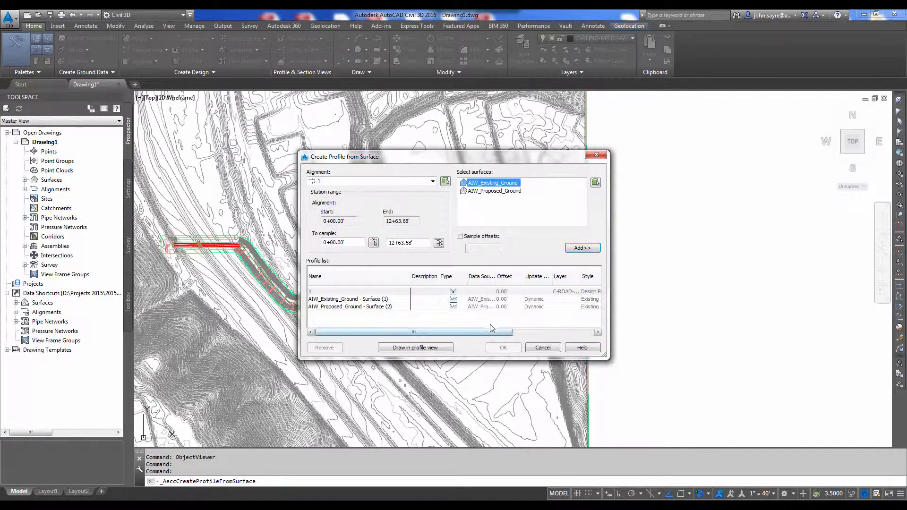
pyautogui.click(433, 181)
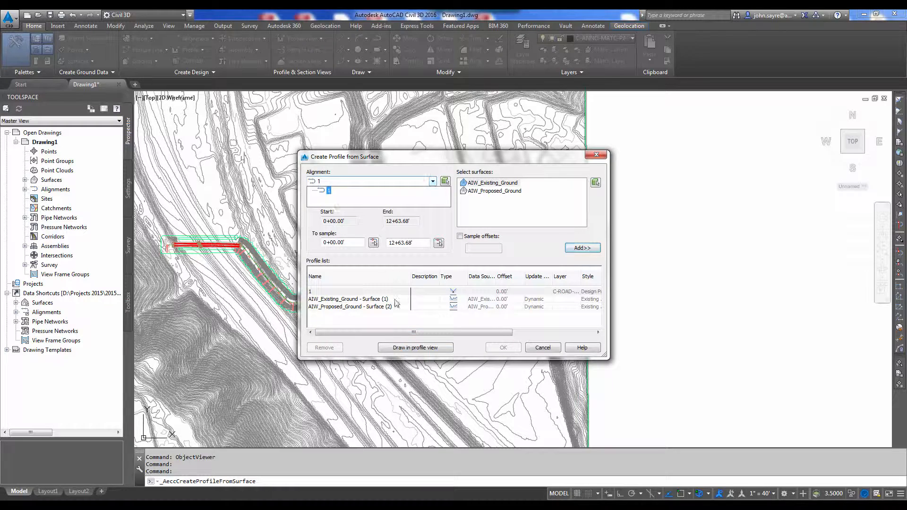
pyautogui.click(418, 349)
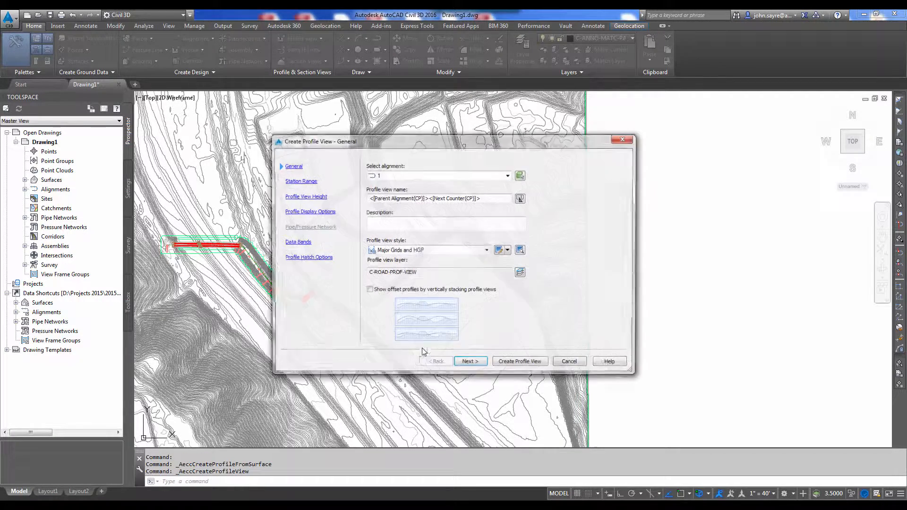
# Step: Create the profile view with the Full Grid style and place it in the empty area east of the imported surface
pyautogui.click(487, 251)
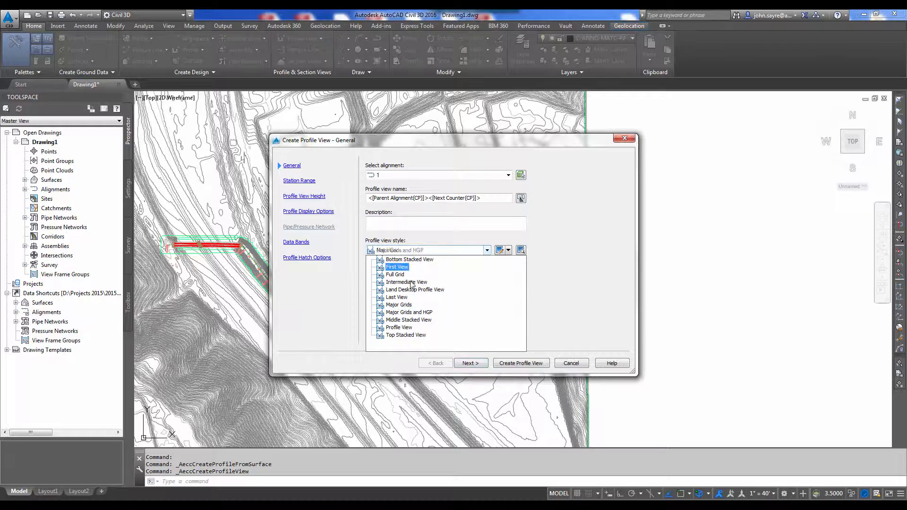
pyautogui.click(396, 275)
pyautogui.click(475, 367)
pyautogui.click(530, 367)
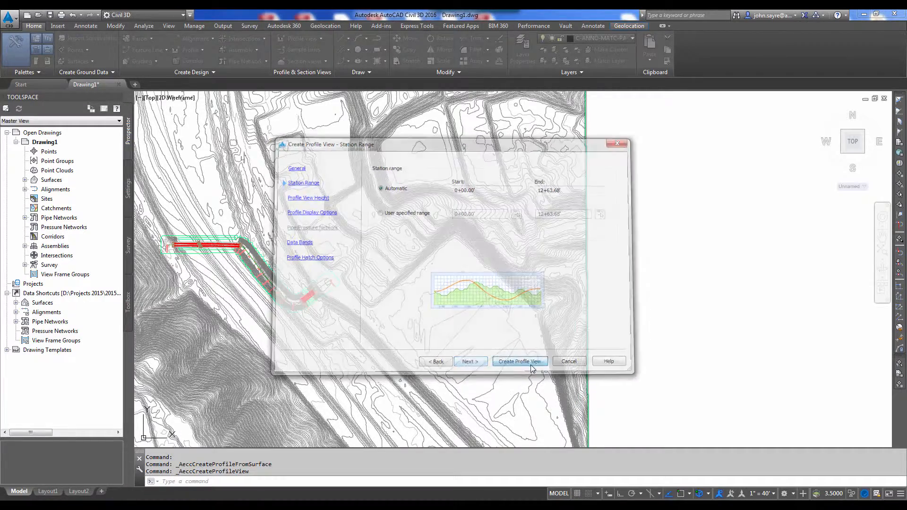
pyautogui.click(614, 318)
pyautogui.moveTo(706, 251); pyautogui.dragTo(642, 263, button='middle')
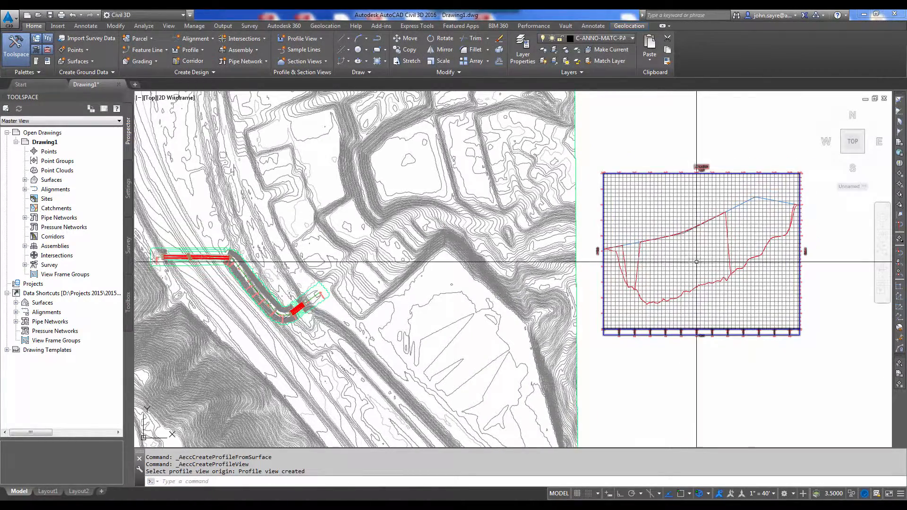
# Step: Examine the proposed road profile in the profile view, including its crest and sag curves and end points
pyautogui.scroll(10, 657, 218)
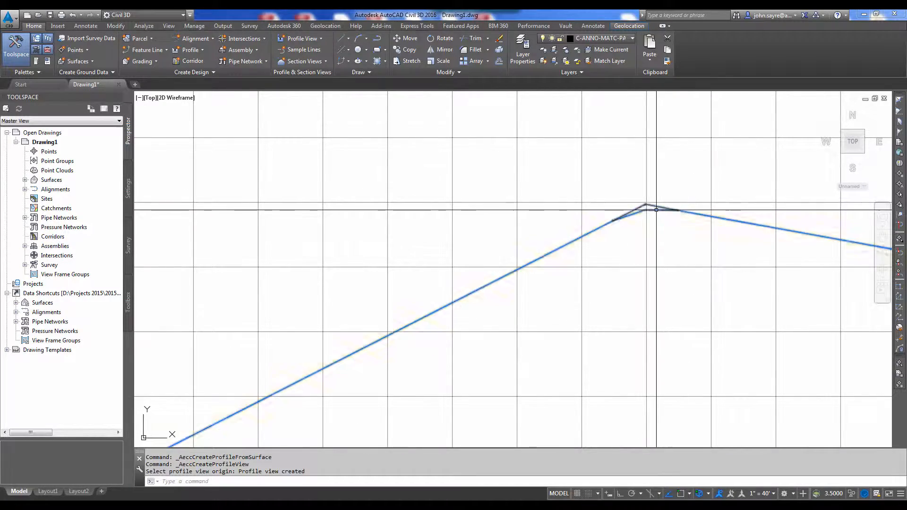
pyautogui.click(656, 210)
pyautogui.scroll(-6, 646, 268)
pyautogui.scroll(-3, 648, 293)
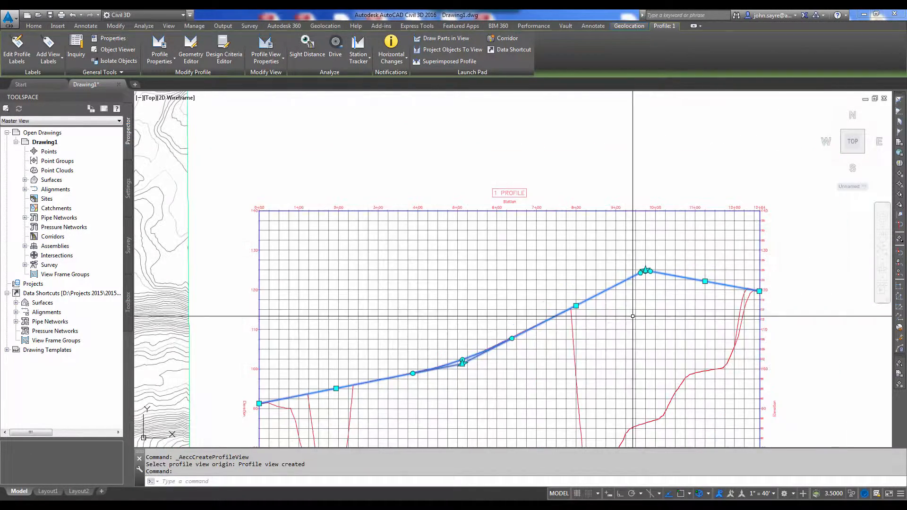
pyautogui.moveTo(594, 342); pyautogui.dragTo(662, 208, button='middle')
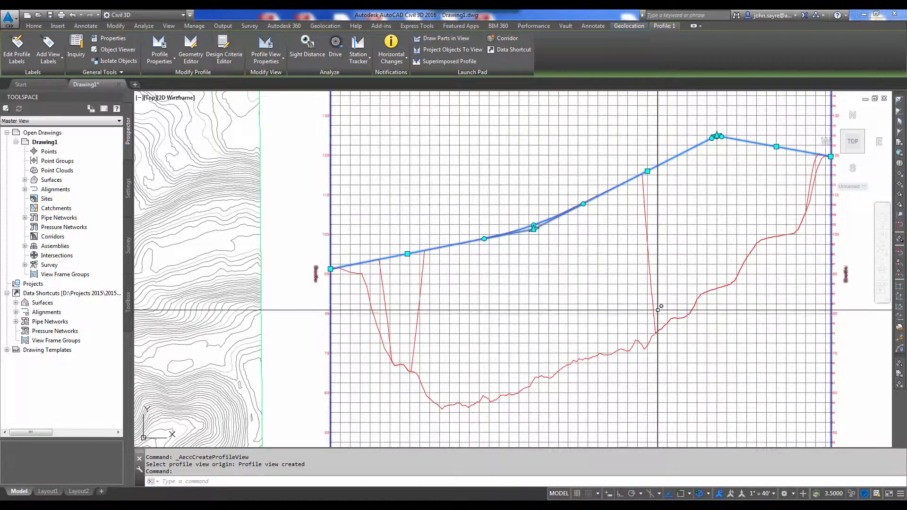
pyautogui.press('Escape')
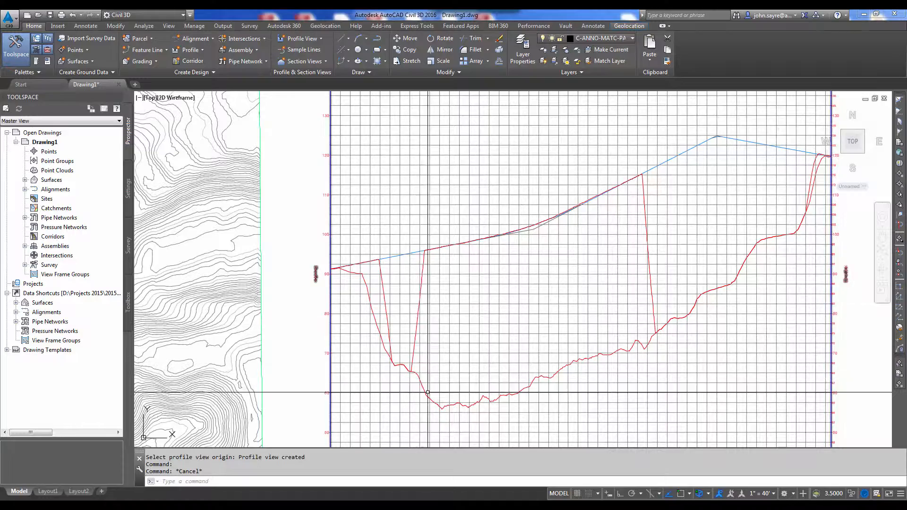
# Step: Erase the red proposed-ground surface profile from the profile view, keeping the existing ground and design profiles
pyautogui.scroll(-4, 426, 390)
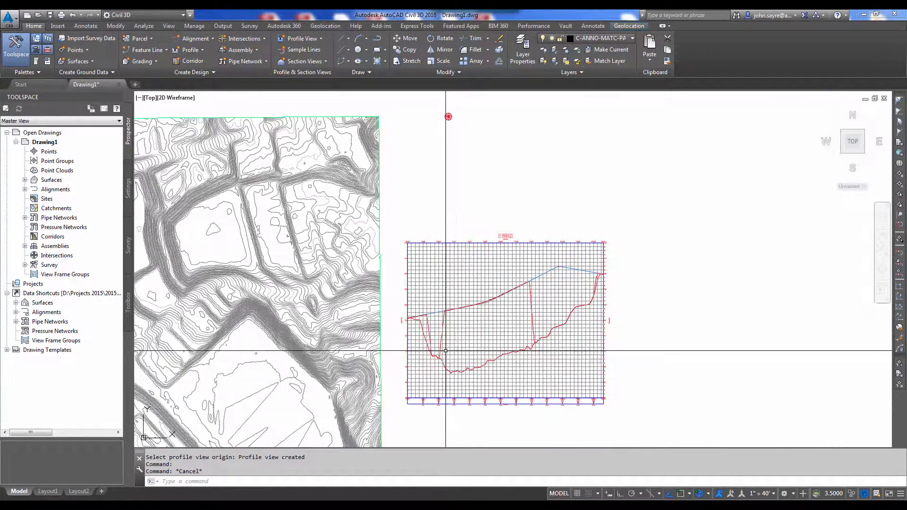
pyautogui.scroll(6, 426, 350)
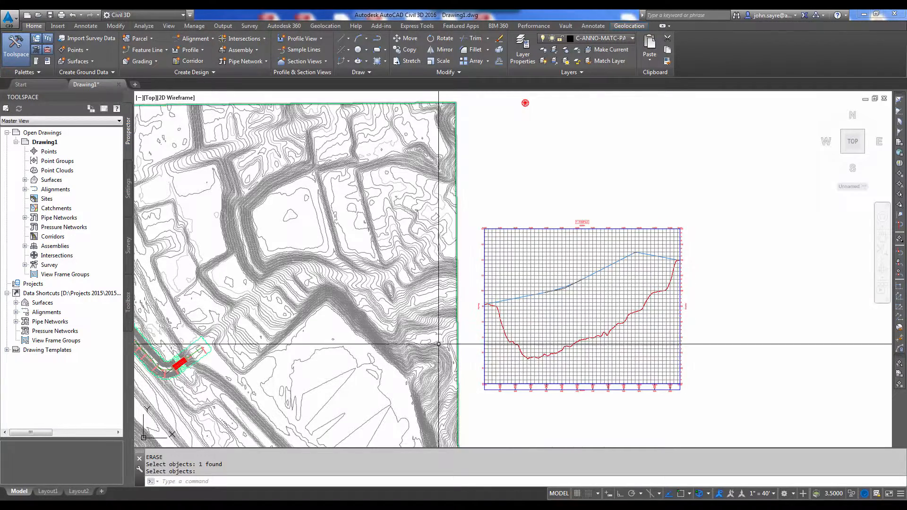
# Step: Project the long western bridge onto the profile view with the Solids style, Use Object elevations and Basic labels
pyautogui.moveTo(457, 333); pyautogui.dragTo(518, 326, button='middle')
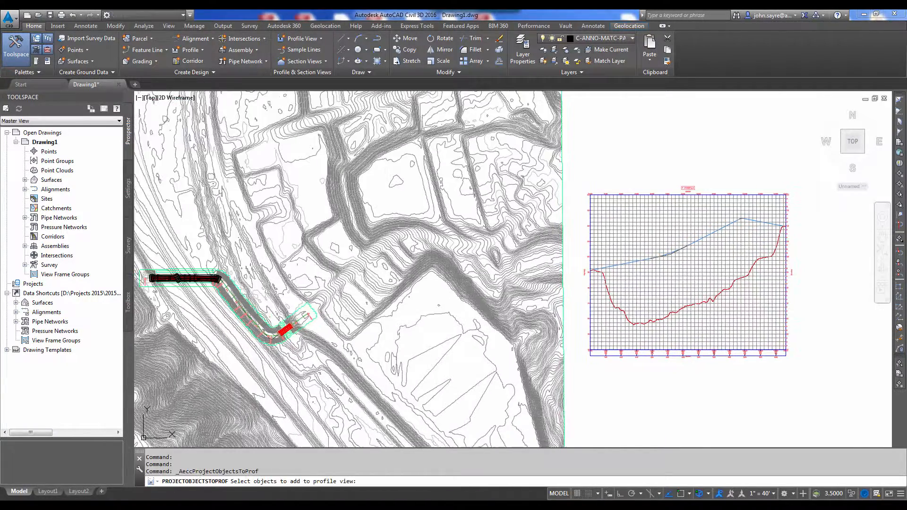
pyautogui.scroll(3, 219, 292)
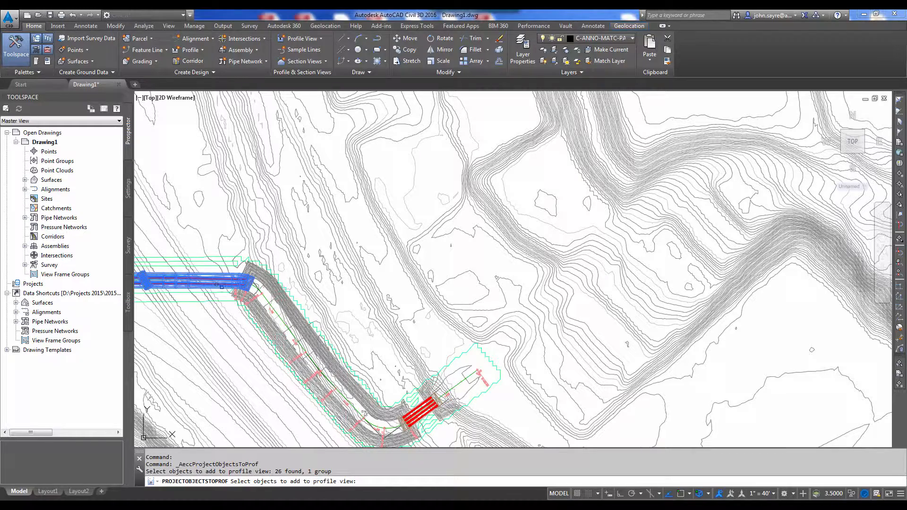
pyautogui.scroll(-4, 409, 320)
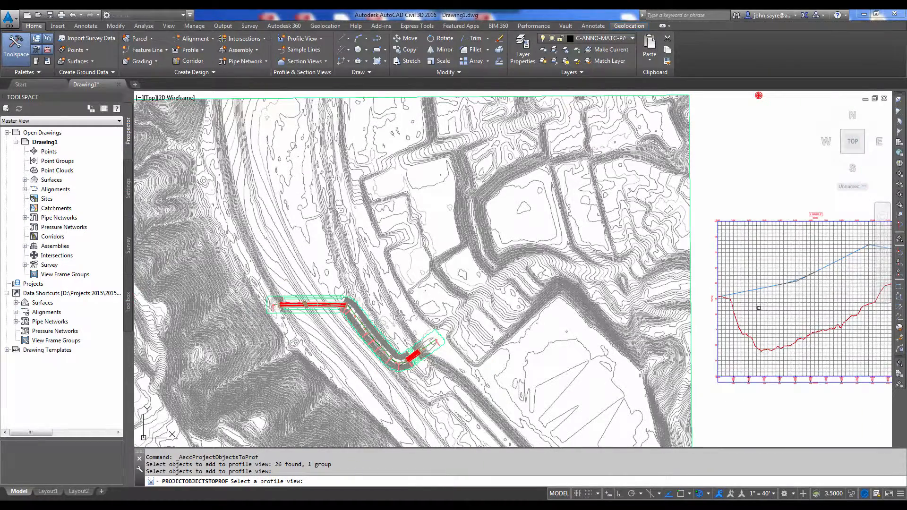
pyautogui.click(744, 330)
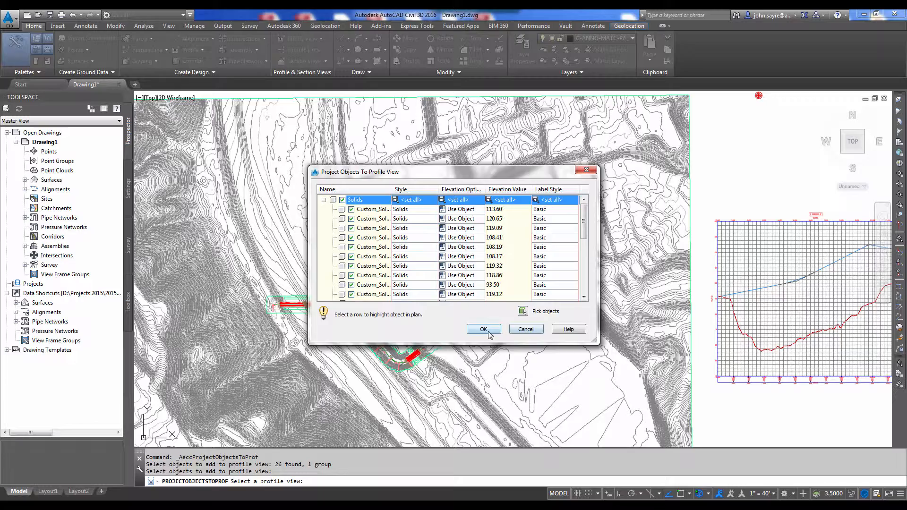
pyautogui.click(488, 330)
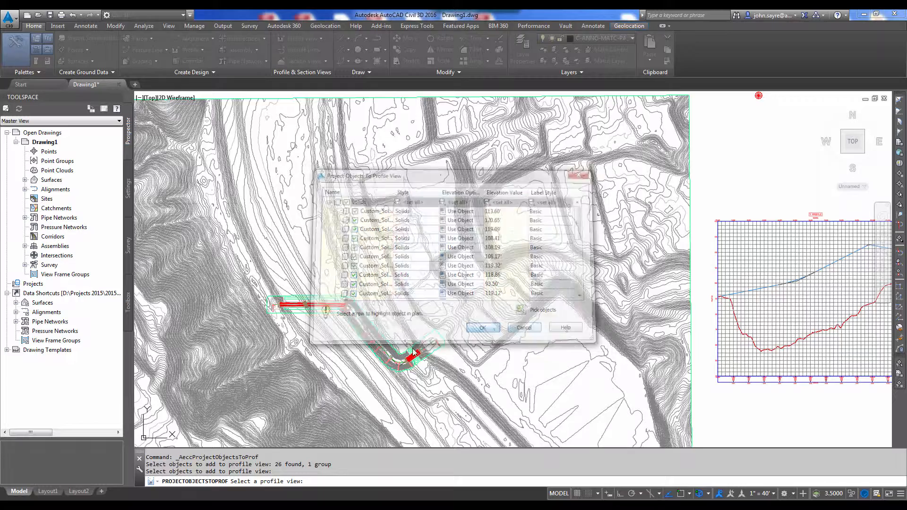
pyautogui.scroll(6, 638, 322)
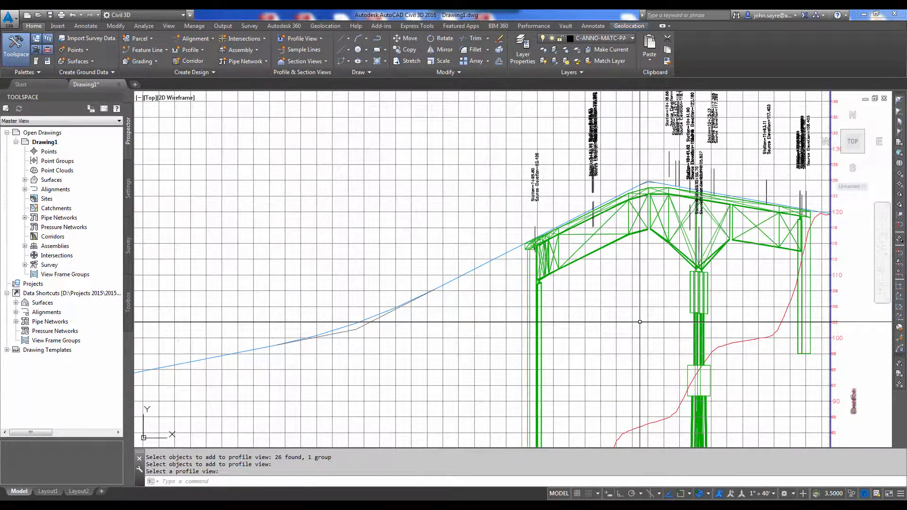
# Step: Start projecting objects to a profile view and choose the short eastern bridge as the object to project
pyautogui.scroll(-4, 639, 321)
pyautogui.moveTo(433, 350); pyautogui.dragTo(554, 303, button='middle')
pyautogui.moveTo(364, 321); pyautogui.dragTo(585, 275, button='middle')
pyautogui.scroll(-2, 579, 275)
pyautogui.scroll(8, 381, 321)
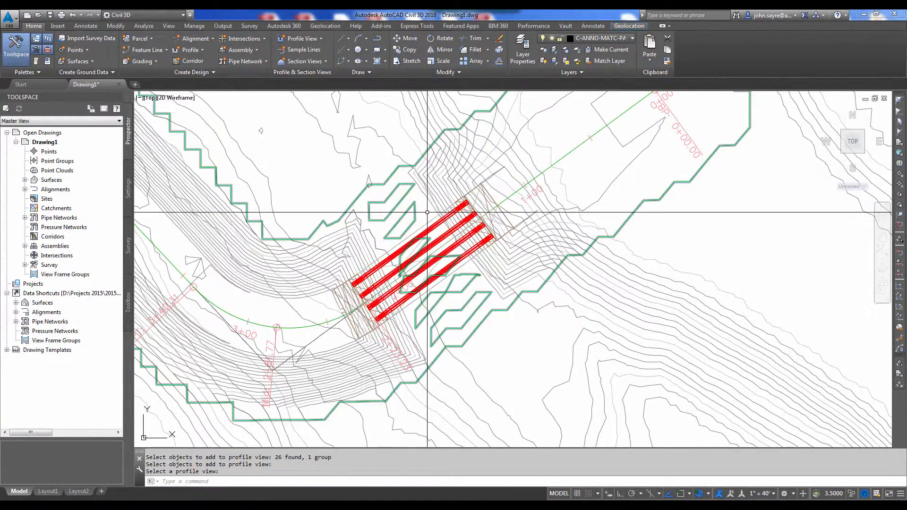
pyautogui.click(311, 41)
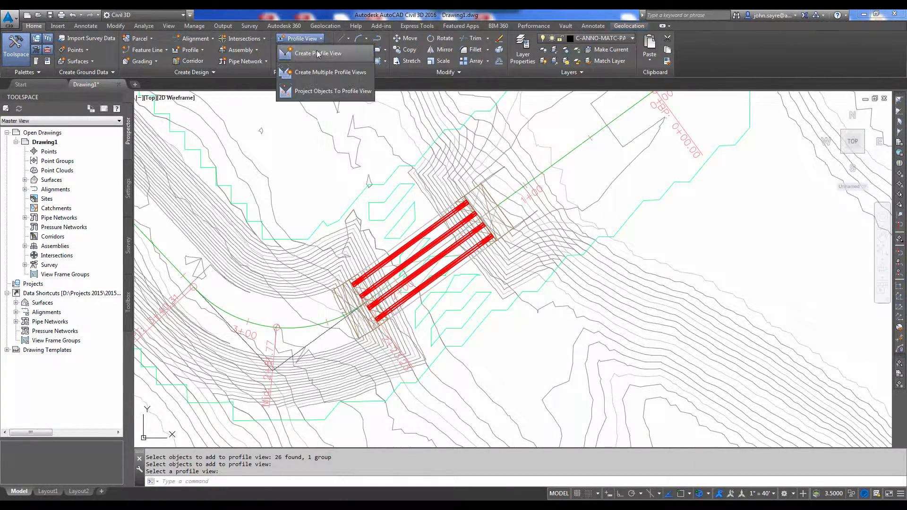
pyautogui.click(318, 92)
pyautogui.click(460, 212)
pyautogui.press('Return')
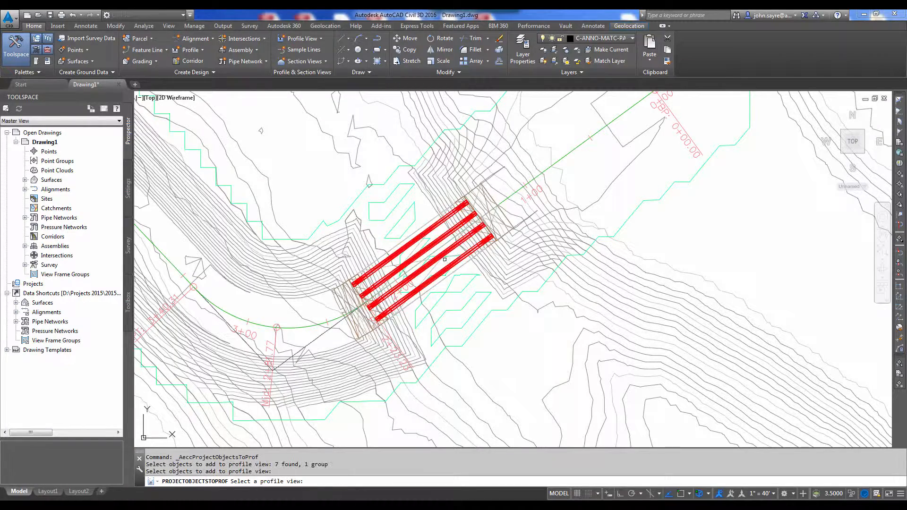
# Step: Place the chosen eastern bridge in the alignment 1 profile view, applying the Solids projection style to all its solids
pyautogui.scroll(-4, 448, 262)
pyautogui.scroll(-2, 487, 304)
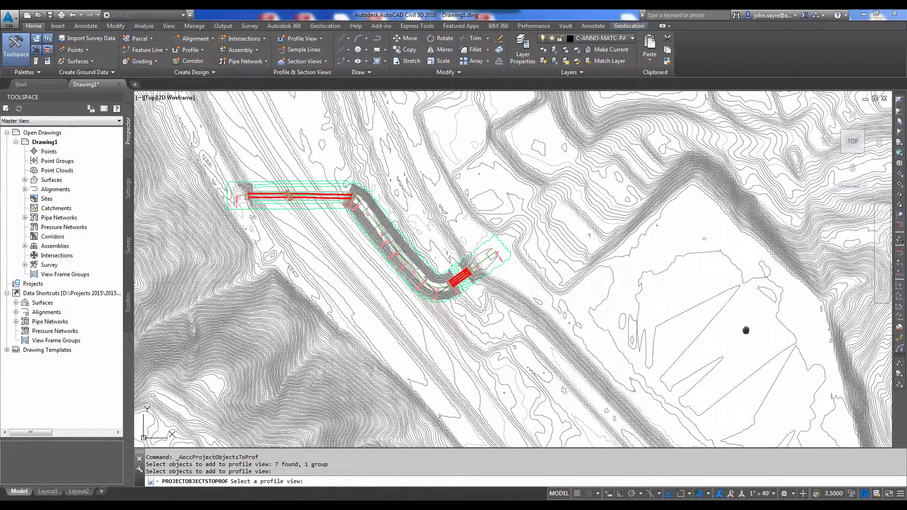
pyautogui.moveTo(746, 330); pyautogui.dragTo(194, 286, button='middle')
pyautogui.moveTo(447, 215); pyautogui.dragTo(447, 315, button='middle')
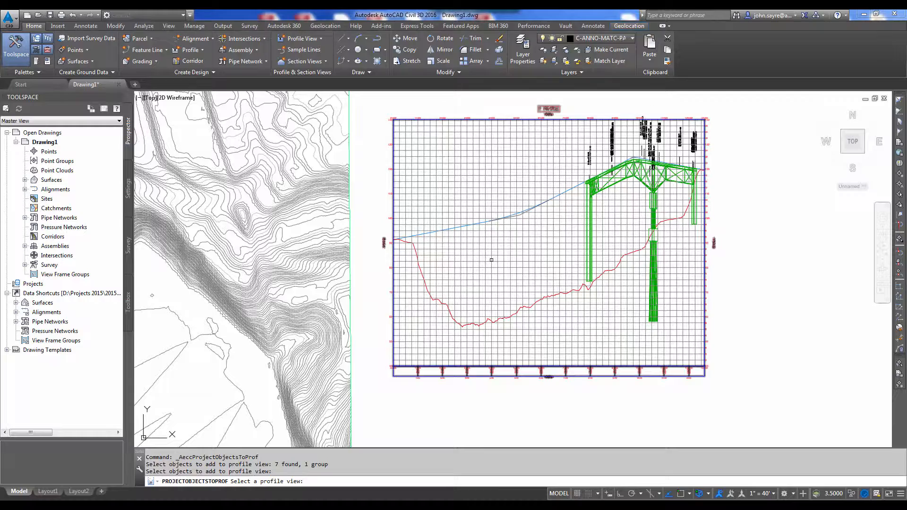
pyautogui.click(491, 260)
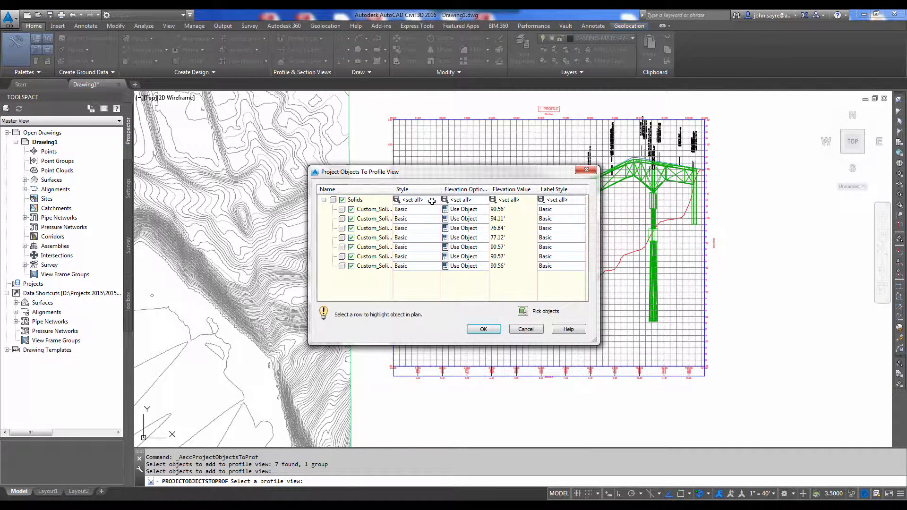
pyautogui.click(431, 202)
pyautogui.click(471, 253)
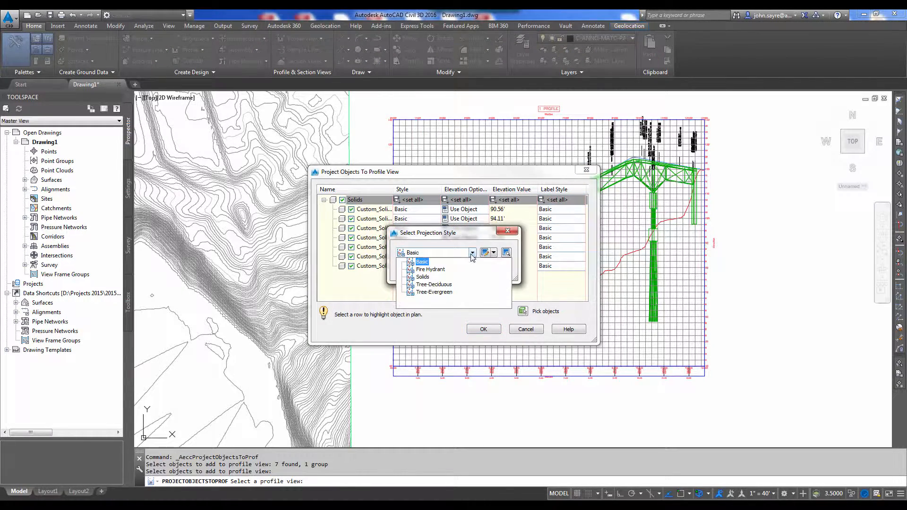
pyautogui.click(435, 276)
pyautogui.click(422, 266)
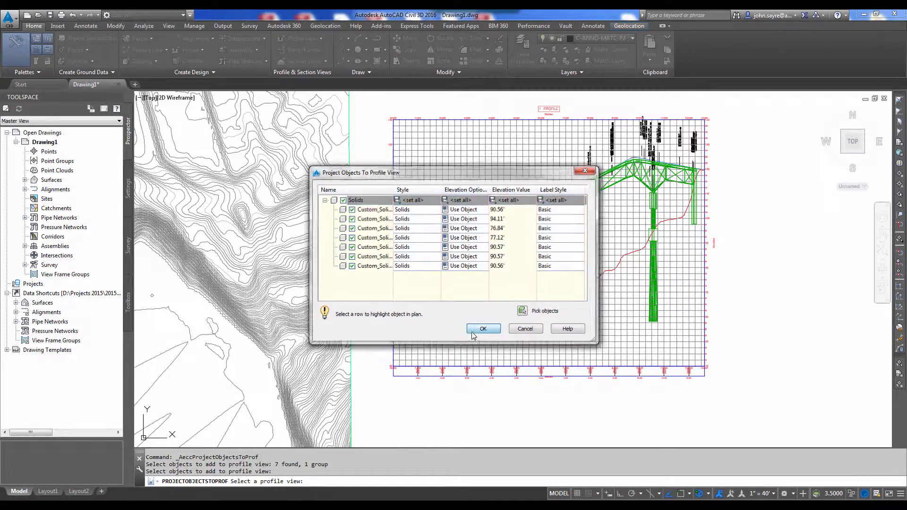
pyautogui.click(472, 332)
# Step: Set the viewport's visual style to Conceptual to shade the projected bridges in the profile view
pyautogui.scroll(5, 445, 224)
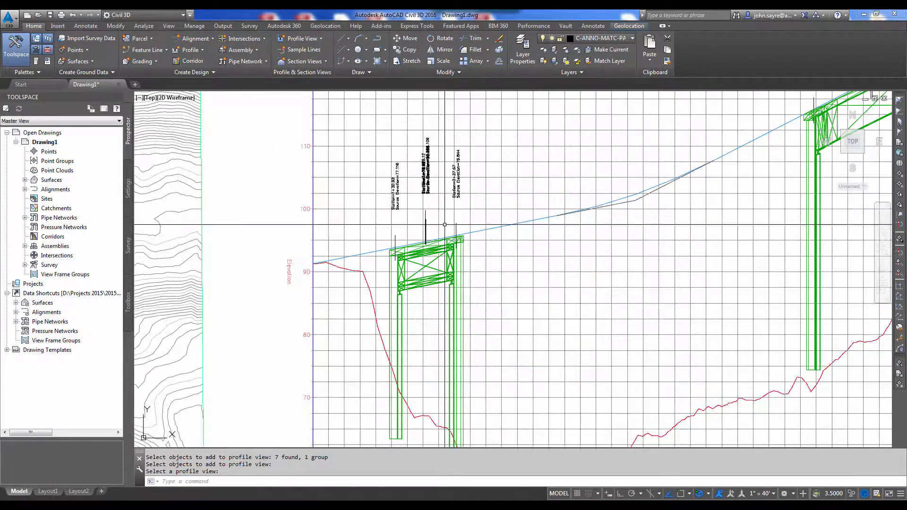
pyautogui.moveTo(493, 241); pyautogui.dragTo(375, 290, button='middle')
pyautogui.scroll(-2, 382, 286)
pyautogui.moveTo(598, 261); pyautogui.dragTo(554, 255, button='middle')
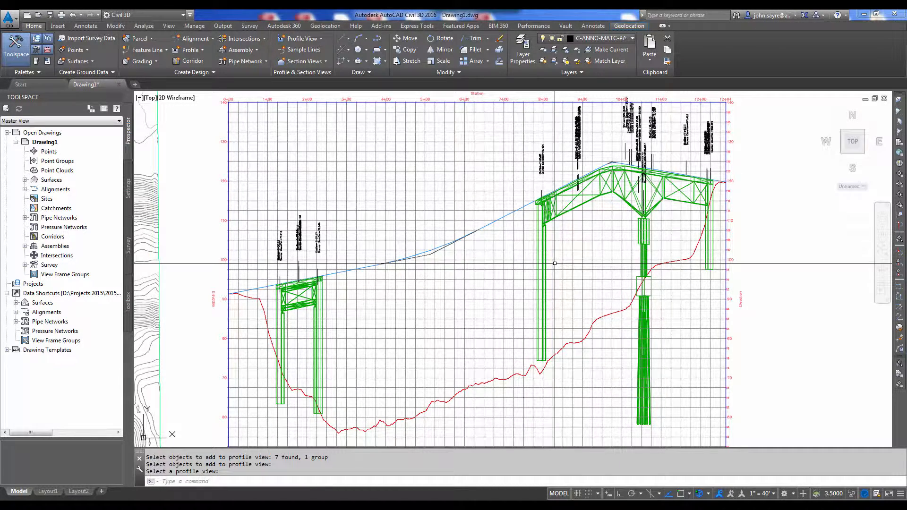
pyautogui.moveTo(647, 190); pyautogui.dragTo(634, 204, button='middle')
pyautogui.scroll(2, 645, 163)
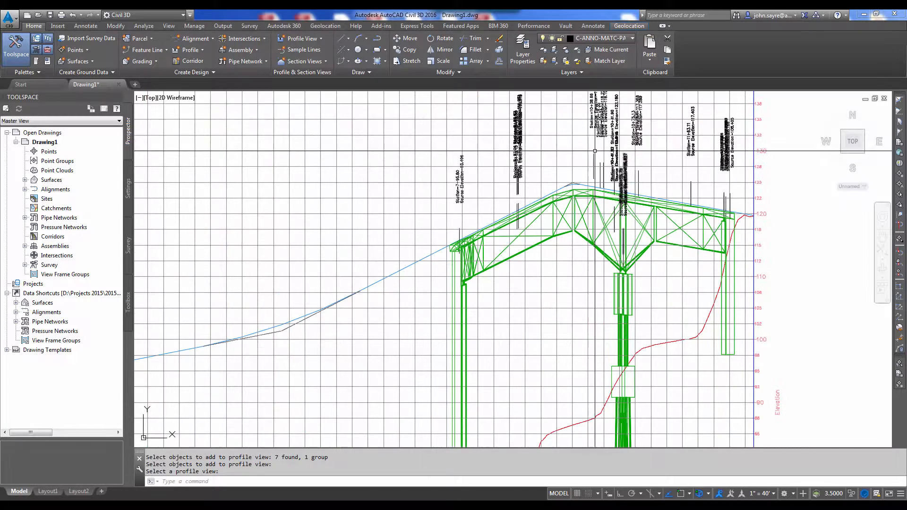
pyautogui.click(176, 99)
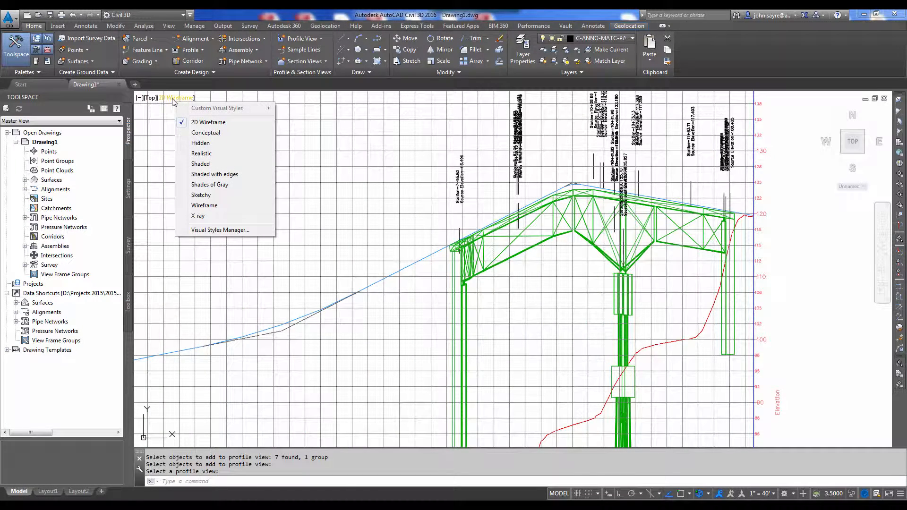
pyautogui.click(203, 133)
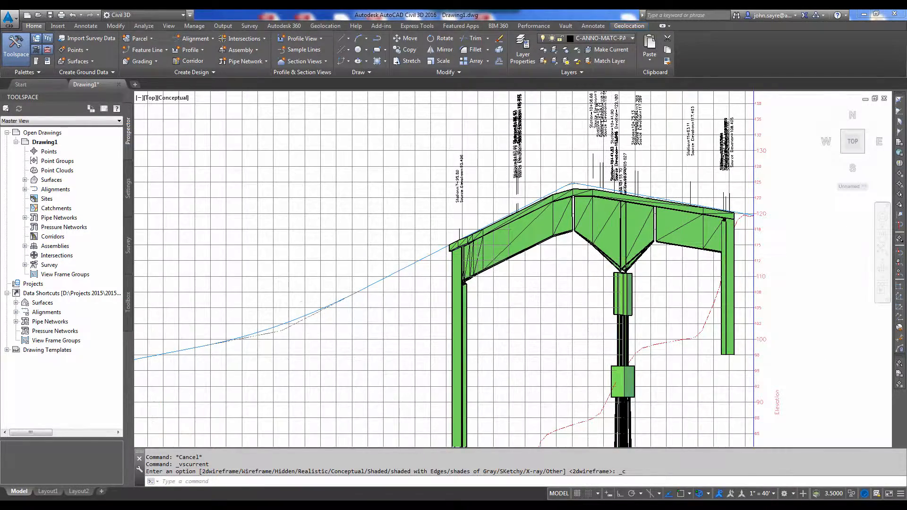
# Step: Examine both shaded bridges against the road and ground profiles, along with the overall layout of plan and profile
pyautogui.scroll(-2, 591, 267)
pyautogui.moveTo(370, 341); pyautogui.dragTo(448, 251, button='middle')
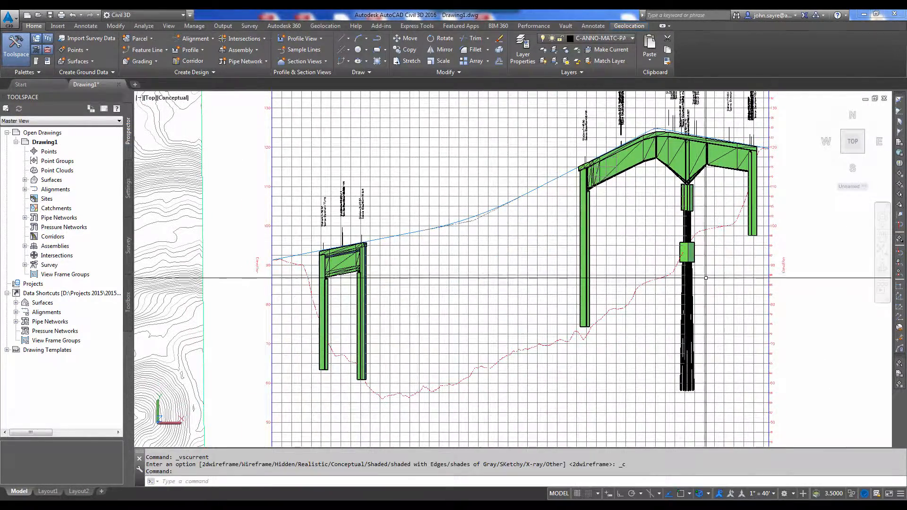
pyautogui.scroll(2, 706, 266)
pyautogui.moveTo(672, 244); pyautogui.dragTo(549, 278, button='middle')
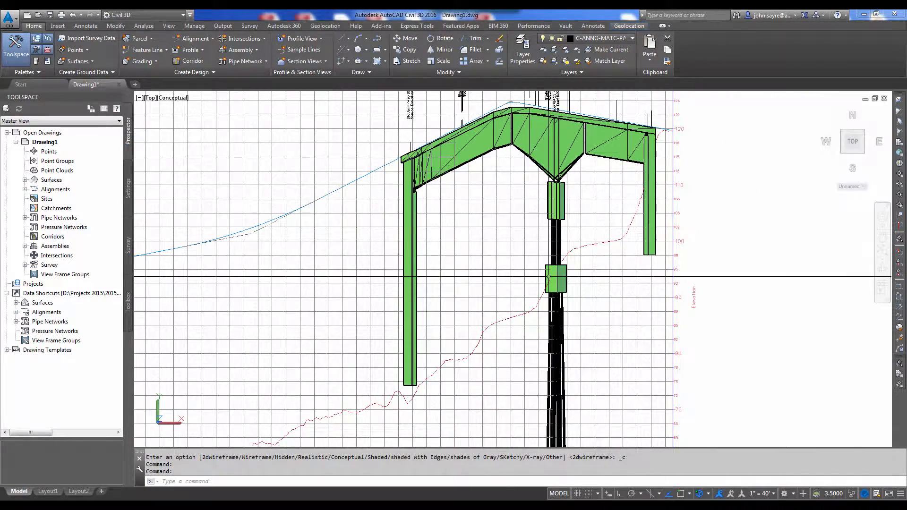
pyautogui.scroll(-6, 593, 241)
pyautogui.moveTo(339, 263); pyautogui.dragTo(423, 257, button='middle')
pyautogui.scroll(-2, 425, 256)
pyautogui.moveTo(344, 256); pyautogui.dragTo(411, 257, button='middle')
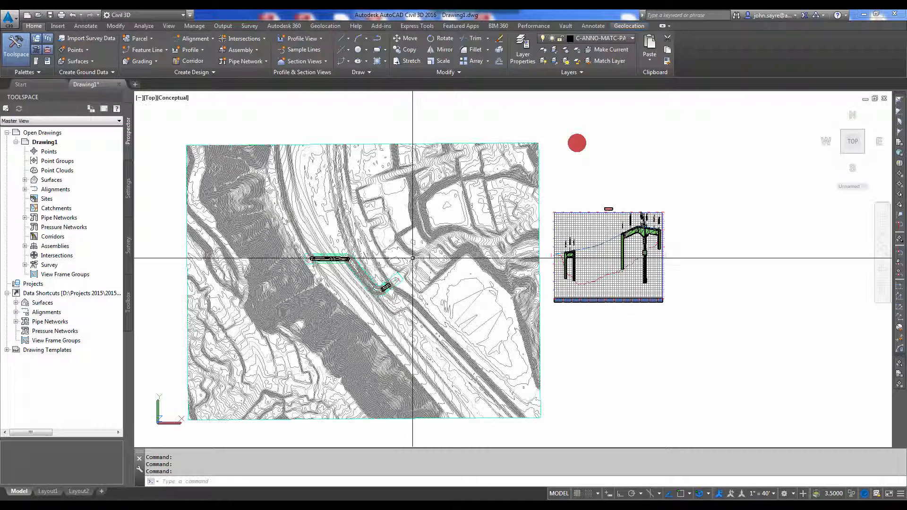
pyautogui.scroll(2, 422, 257)
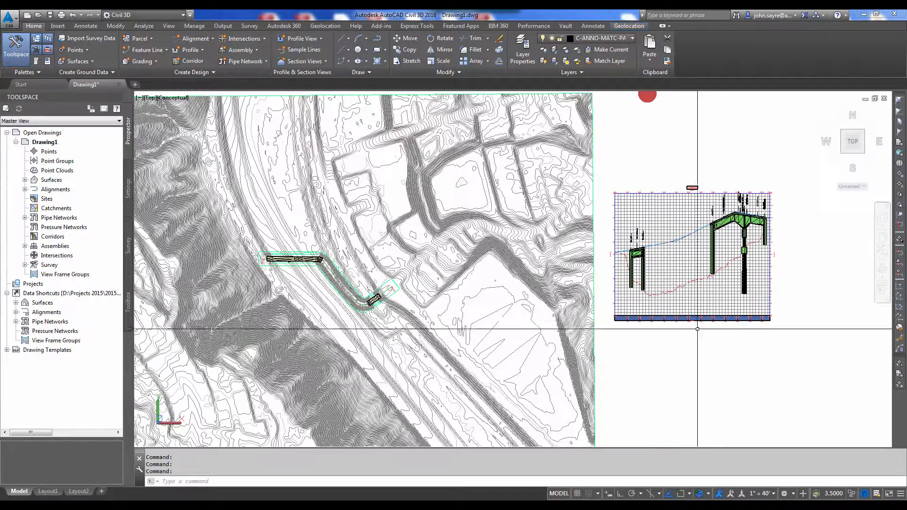
# Step: Clear the pier selection and select the whole profile view of alignment 1
pyautogui.click(737, 277)
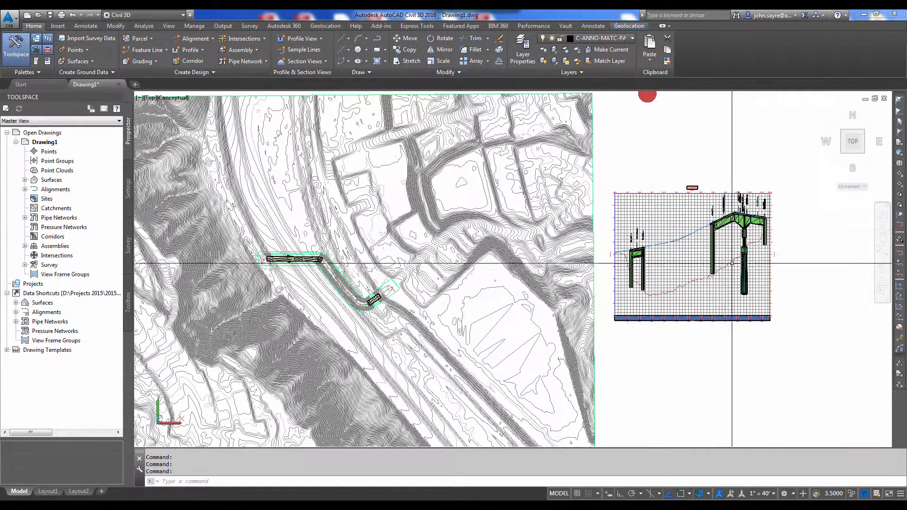
pyautogui.press('Escape')
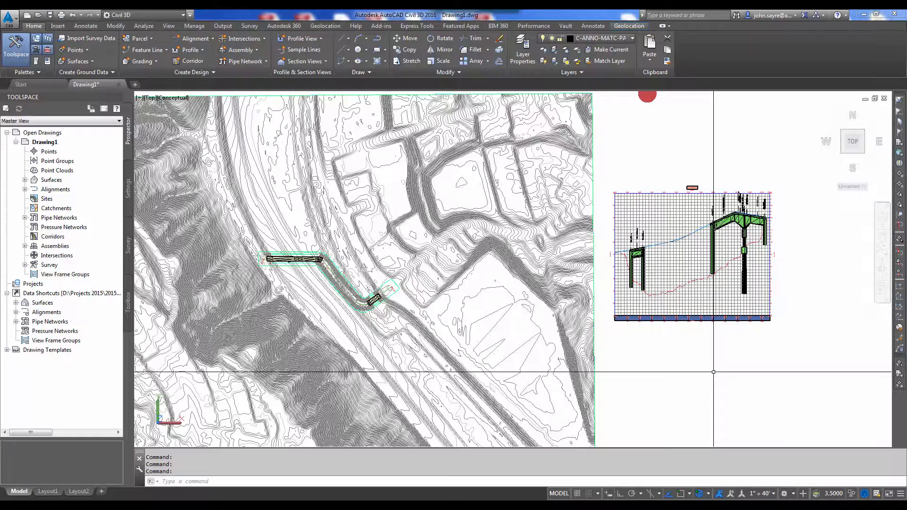
pyautogui.click(703, 312)
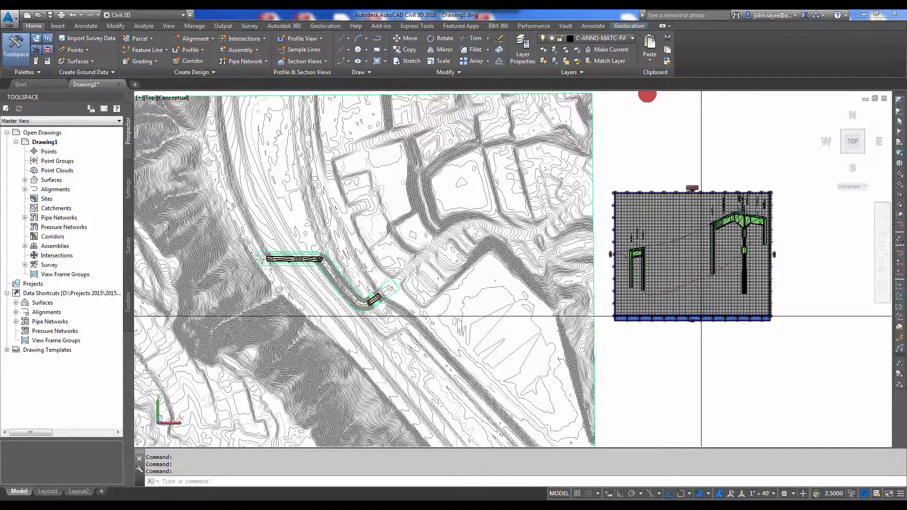